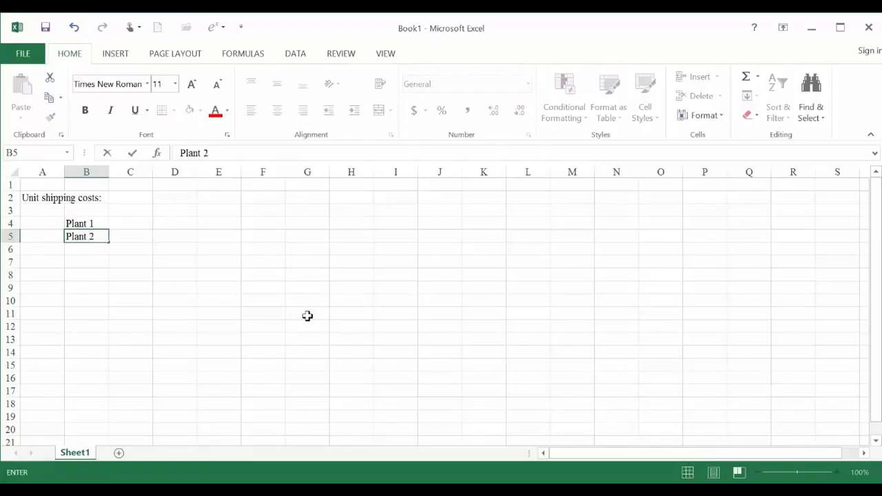
- Enter the row label Plant 3 in B6, completing the plant list under Unit shipping costs
{"action": "type", "text": "Plant"}
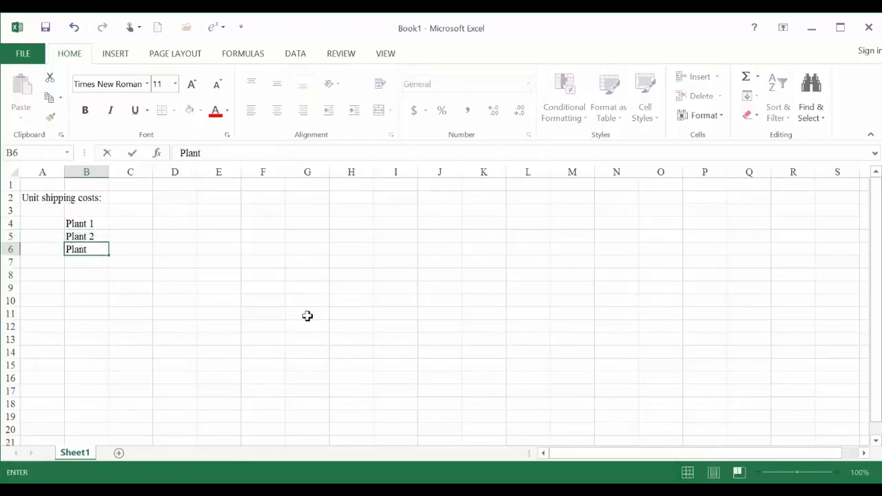
{"action": "key", "text": "Return"}
{"action": "key", "text": "Up"}
{"action": "key", "text": "Up"}
- Enter the column headers Mkt 1 in C3 and Mkt 2 in D3 above the plant rows
{"action": "key", "text": "Up"}
{"action": "key", "text": "Down"}
{"action": "key", "text": "Down"}
{"action": "key", "text": "Down"}
{"action": "key", "text": "Up"}
{"action": "key", "text": "Up"}
{"action": "key", "text": "Up"}
{"action": "key", "text": "Up"}
{"action": "key", "text": "Right"}
{"action": "type", "text": "Mk"}
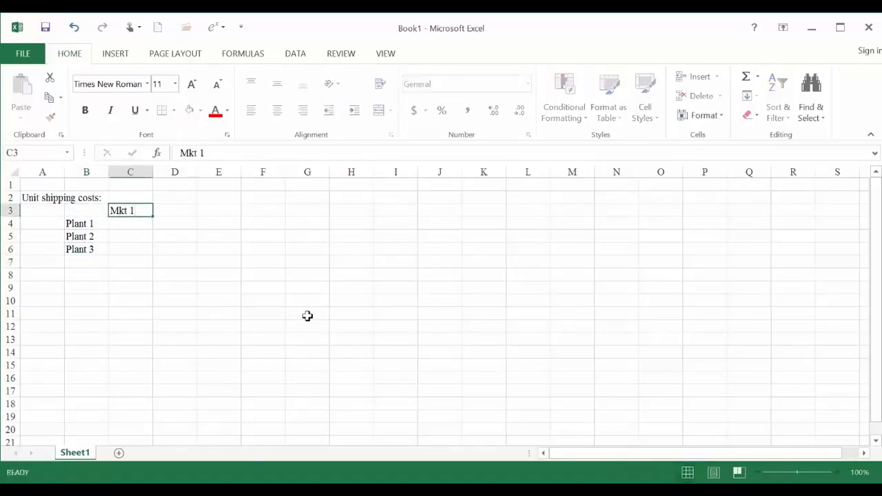
{"action": "key", "text": "Tab"}
{"action": "type", "text": "Mkt 2"}
{"action": "key", "text": "Return"}
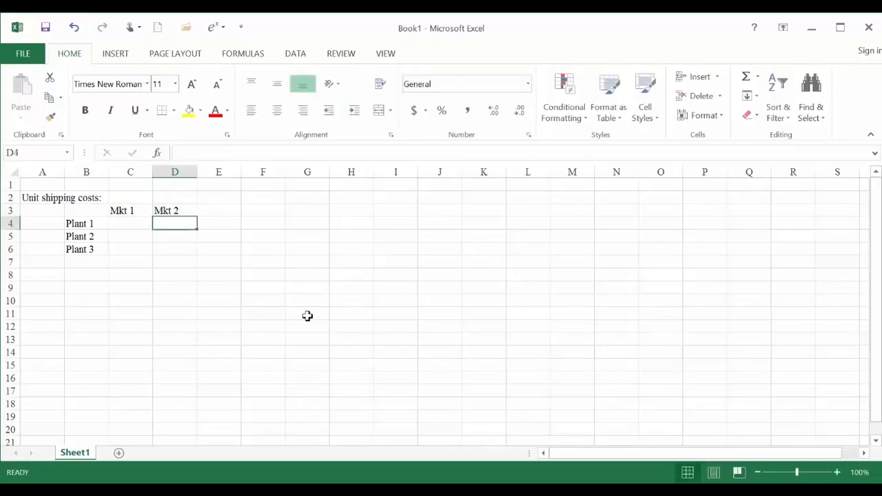
- Enter the third market's column header in E3 as Mket 3
{"action": "key", "text": "Up"}
{"action": "key", "text": "Right"}
{"action": "type", "text": "Mket 3"}
{"action": "key", "text": "Return"}
{"action": "key", "text": "Right"}
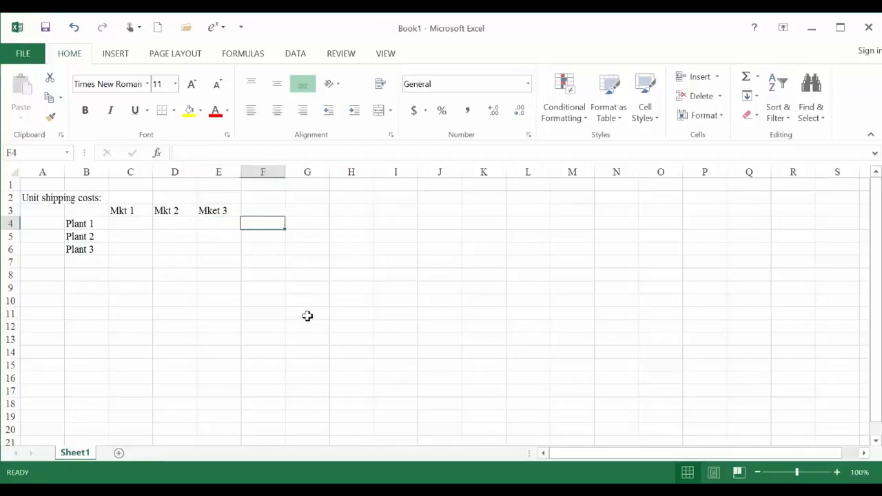
{"action": "key", "text": "Up"}
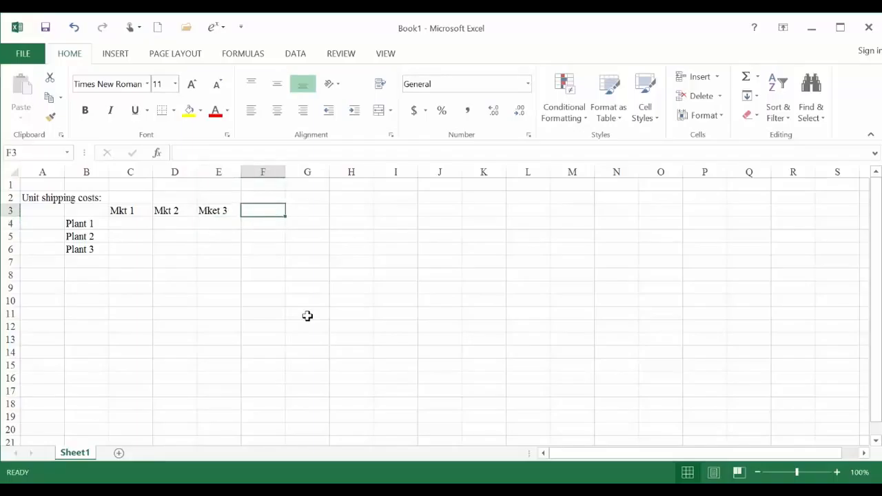
{"action": "key", "text": "Right"}
{"action": "key", "text": "Right"}
{"action": "key", "text": "Down"}
{"action": "key", "text": "Left"}
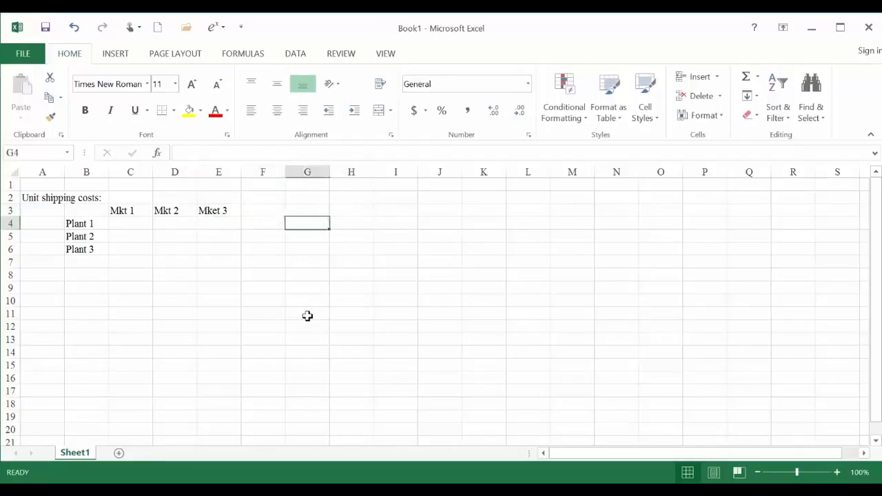
{"action": "key", "text": "Left"}
{"action": "key", "text": "Left"}
{"action": "key", "text": "Left"}
{"action": "key", "text": "Left"}
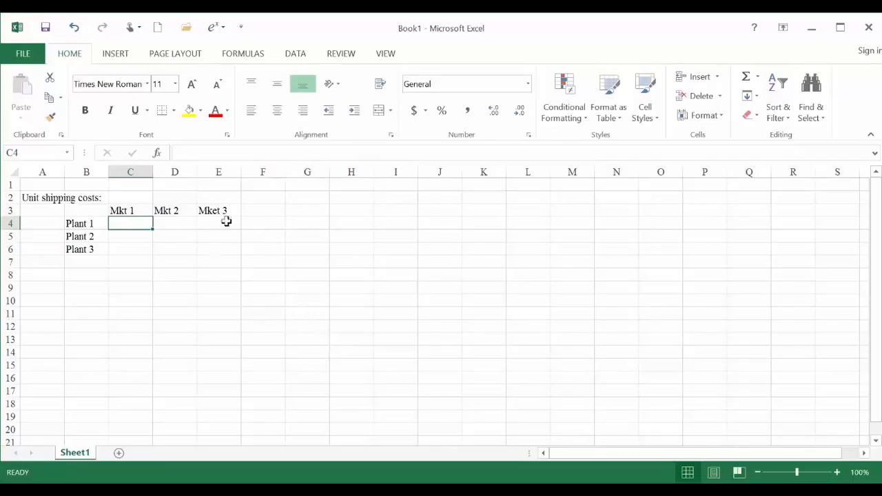
{"action": "left_click_drag", "start_coordinate": [136, 220], "coordinate": [216, 248]}
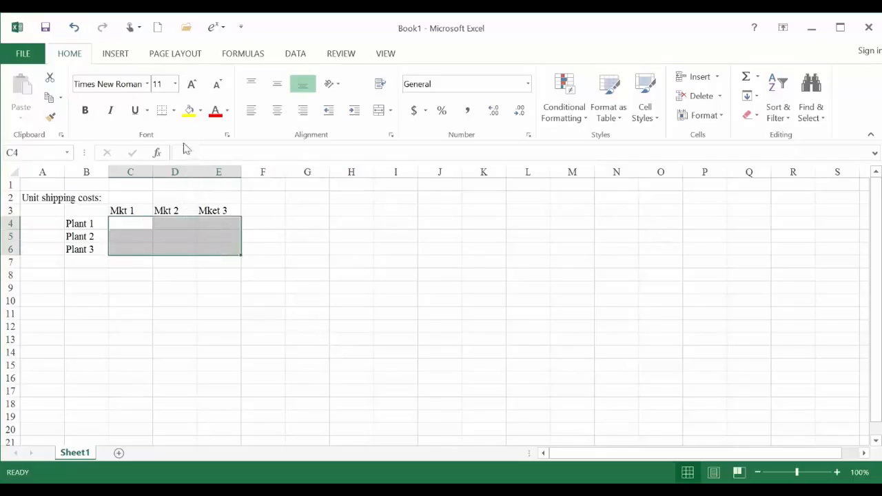
{"action": "left_click", "coordinate": [174, 112]}
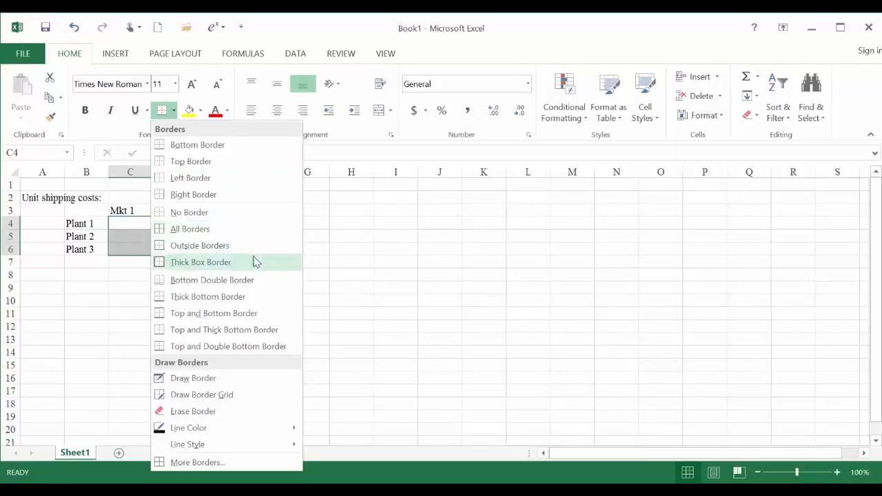
{"action": "left_click", "coordinate": [126, 232]}
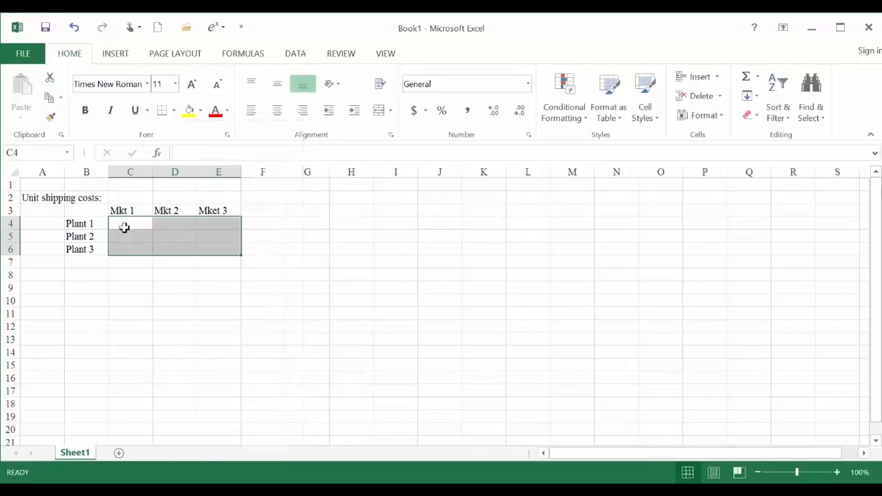
{"action": "left_click", "coordinate": [121, 220]}
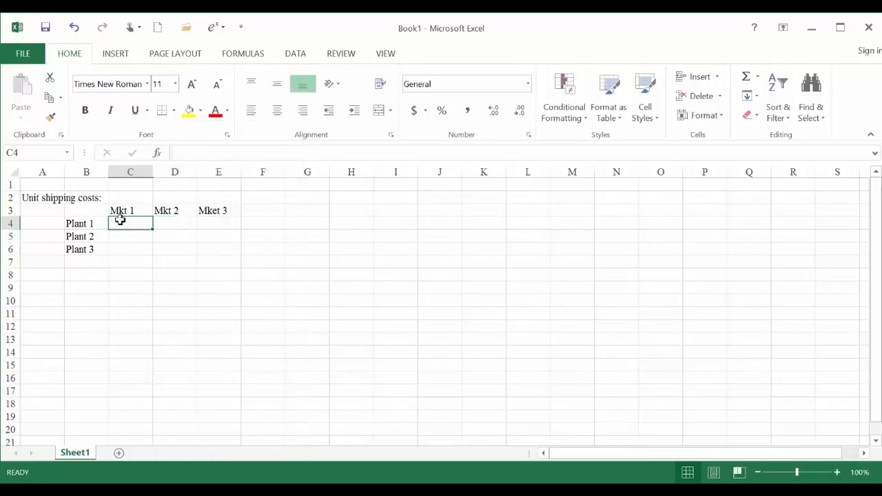
- Apply a heavy solid border to the four outer edges of the cost range C4:E6
{"action": "left_click_drag", "start_coordinate": [121, 220], "coordinate": [215, 249]}
{"action": "right_click", "coordinate": [215, 249]}
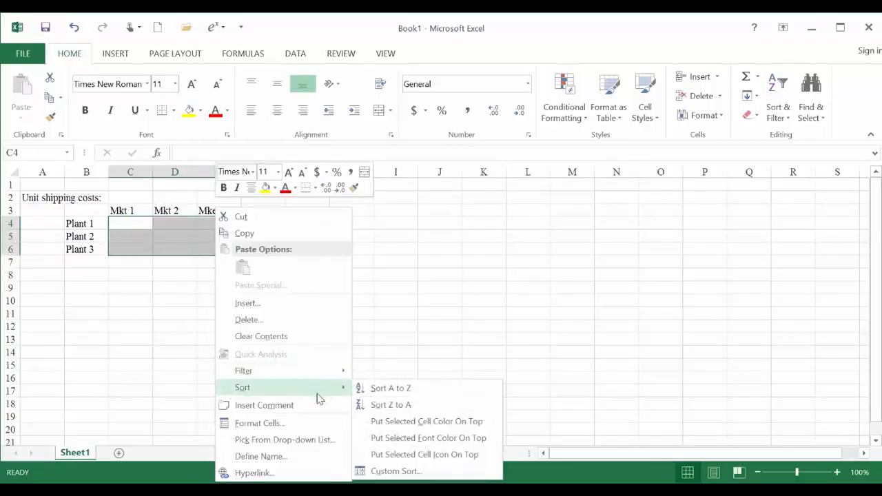
{"action": "left_click", "coordinate": [311, 421]}
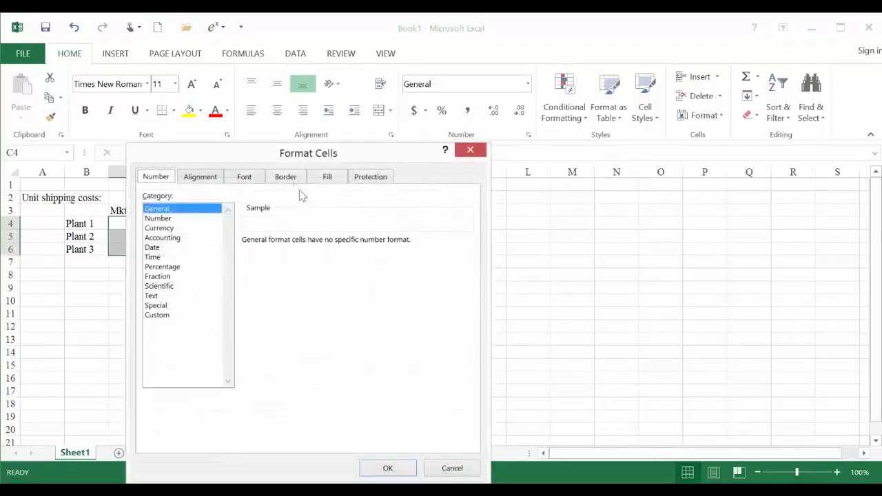
{"action": "left_click", "coordinate": [291, 183]}
{"action": "left_click", "coordinate": [219, 279]}
{"action": "left_click", "coordinate": [258, 277]}
{"action": "left_click", "coordinate": [259, 332]}
{"action": "left_click", "coordinate": [285, 351]}
{"action": "left_click", "coordinate": [381, 351]}
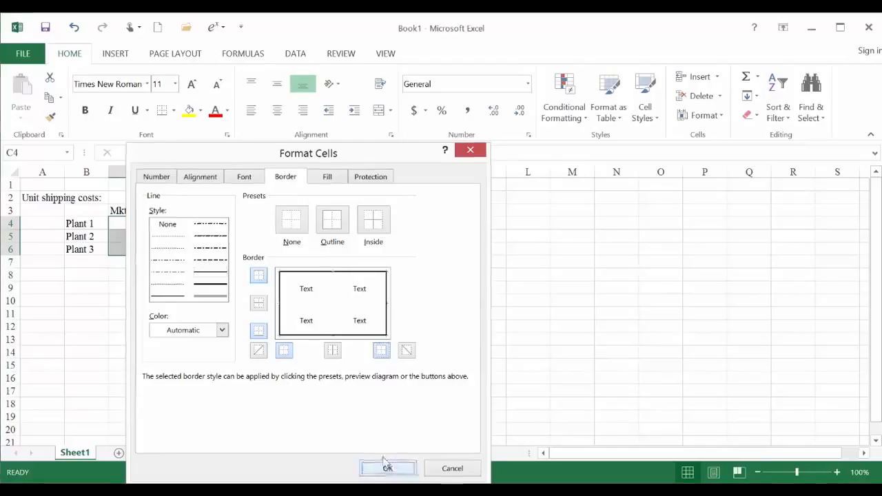
{"action": "left_click", "coordinate": [388, 468]}
{"action": "left_click", "coordinate": [134, 220]}
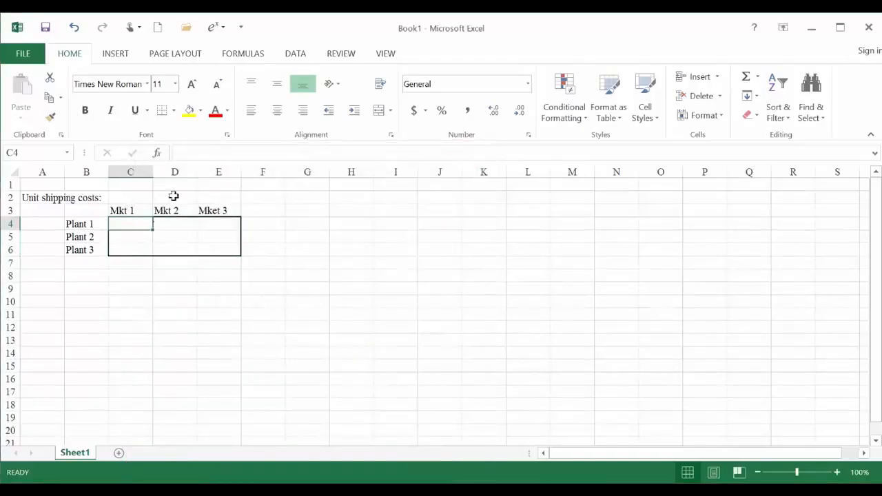
- Dock the workbook window to the right half of the screen
{"action": "left_click", "coordinate": [840, 26]}
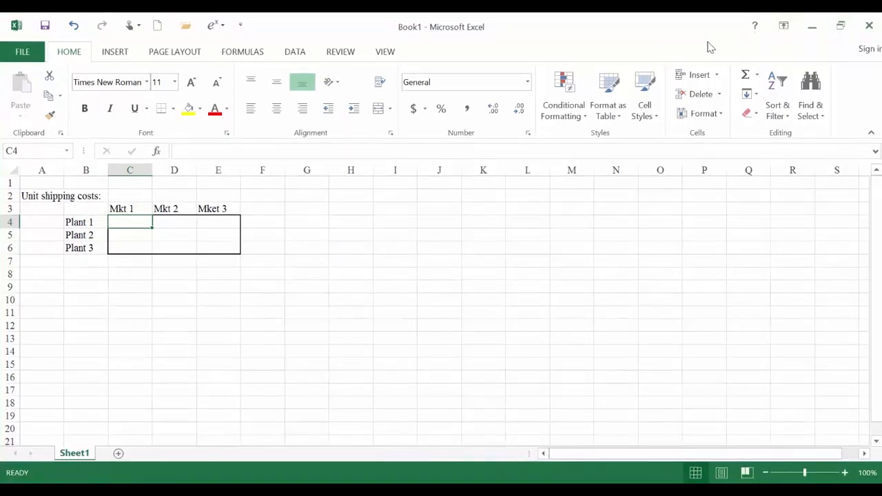
{"action": "left_click", "coordinate": [841, 26]}
{"action": "left_click_drag", "start_coordinate": [636, 44], "coordinate": [881, 66]}
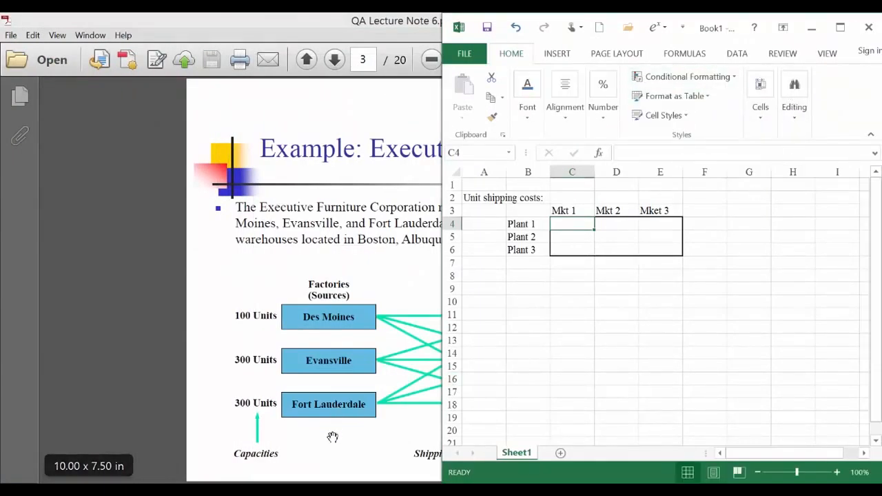
- Switch to Adobe Reader, go to page 4 of QA Lecture Note 6.pdf, and restore its window down beside the workbook
{"action": "left_click", "coordinate": [332, 437]}
{"action": "scroll", "coordinate": [333, 437], "scroll_direction": "up", "scroll_amount": 1}
{"action": "scroll", "coordinate": [332, 437], "scroll_direction": "down", "scroll_amount": 2}
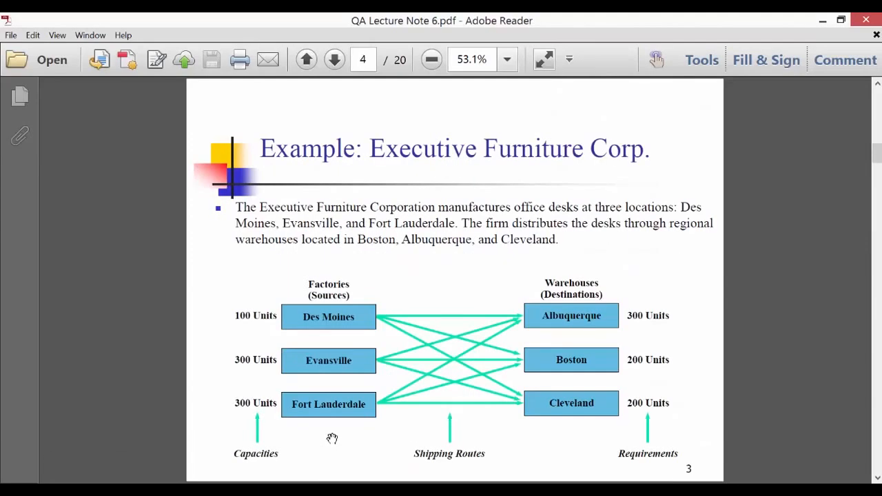
{"action": "scroll", "coordinate": [332, 439], "scroll_direction": "down", "scroll_amount": 1}
{"action": "left_click", "coordinate": [841, 20]}
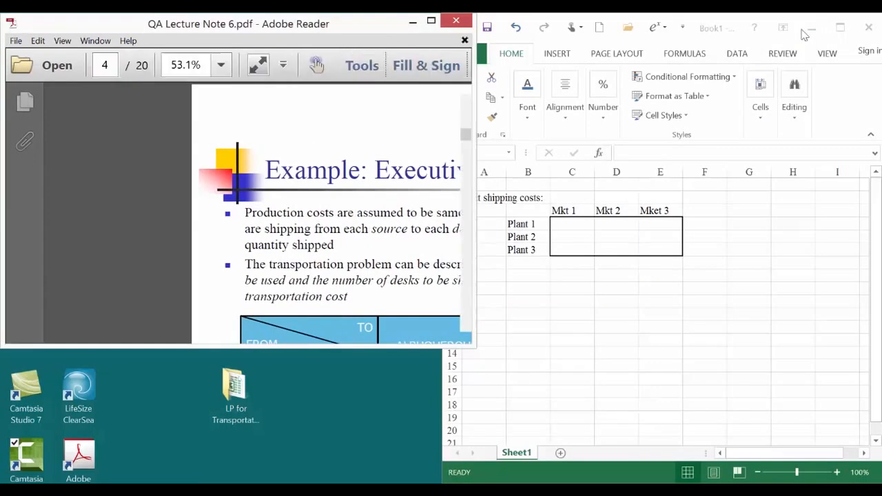
- Switch to Excel and enter the Plant 1 unit shipping costs 5, 4 and 3 in C4:E4
{"action": "left_click", "coordinate": [577, 229]}
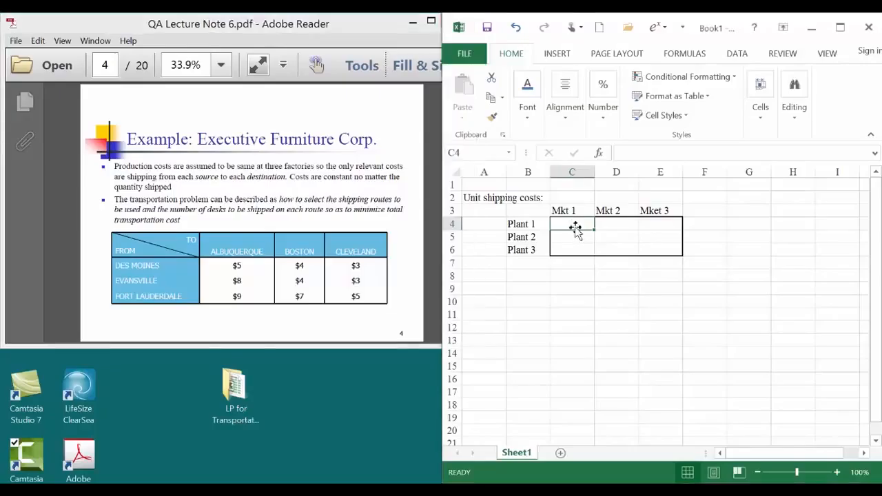
{"action": "type", "text": "5"}
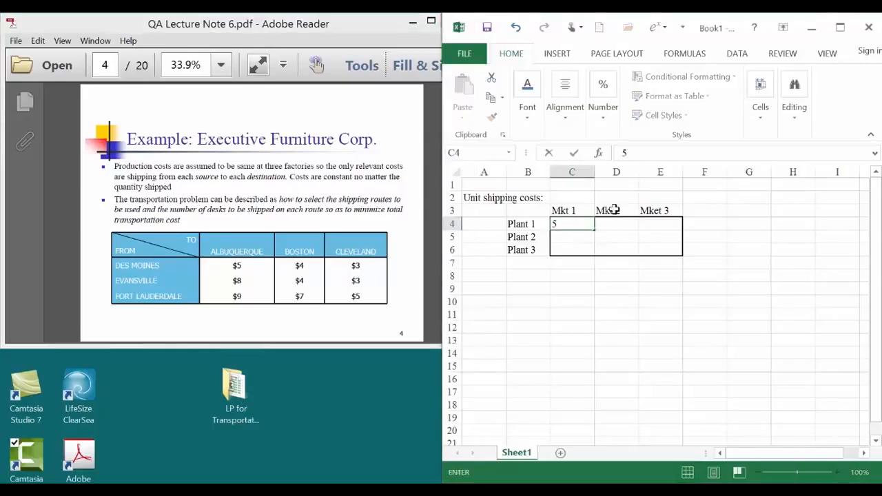
{"action": "key", "text": "Tab"}
{"action": "type", "text": "4"}
{"action": "key", "text": "Tab"}
{"action": "type", "text": "3"}
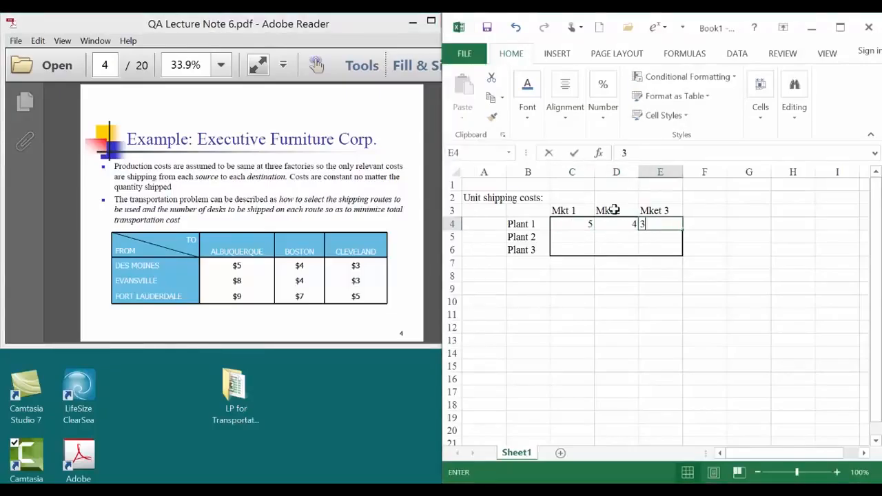
{"action": "key", "text": "Return"}
- Enter the Mkt 1 shipping costs 8 for Plant 2 in C5 and 9 for Plant 3 in C6
{"action": "type", "text": "8"}
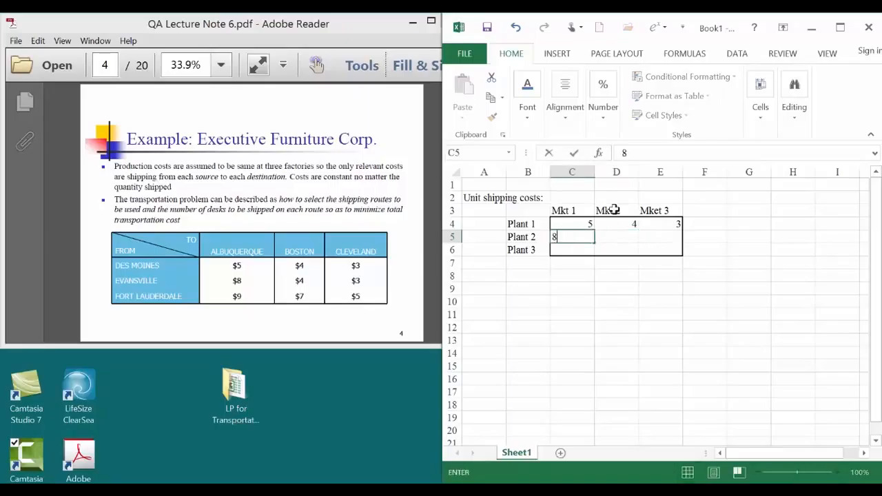
{"action": "key", "text": "Return"}
{"action": "type", "text": "9"}
- Enter the Mkt 2 shipping costs 4 for Plant 2 in D5 and 7 for Plant 3 in D6
{"action": "key", "text": "Right"}
{"action": "key", "text": "Right"}
{"action": "key", "text": "Up"}
{"action": "key", "text": "Left"}
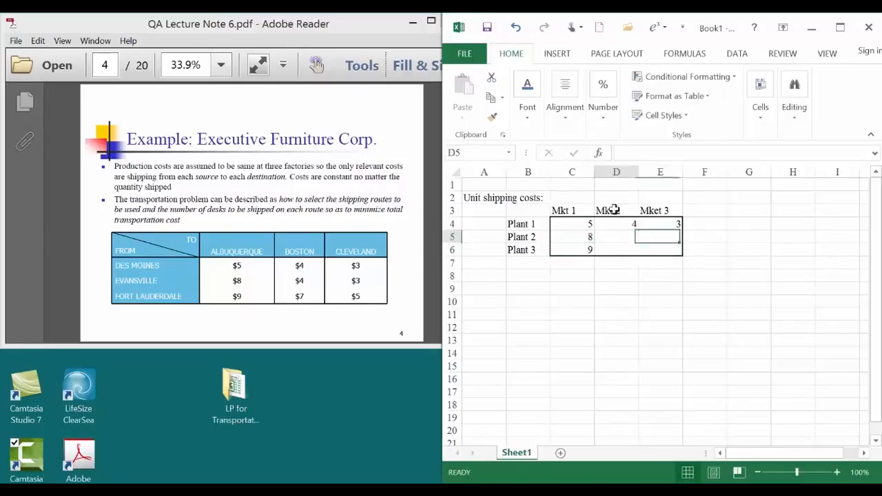
{"action": "type", "text": "4"}
{"action": "key", "text": "Return"}
{"action": "type", "text": "7"}
{"action": "key", "text": "Return"}
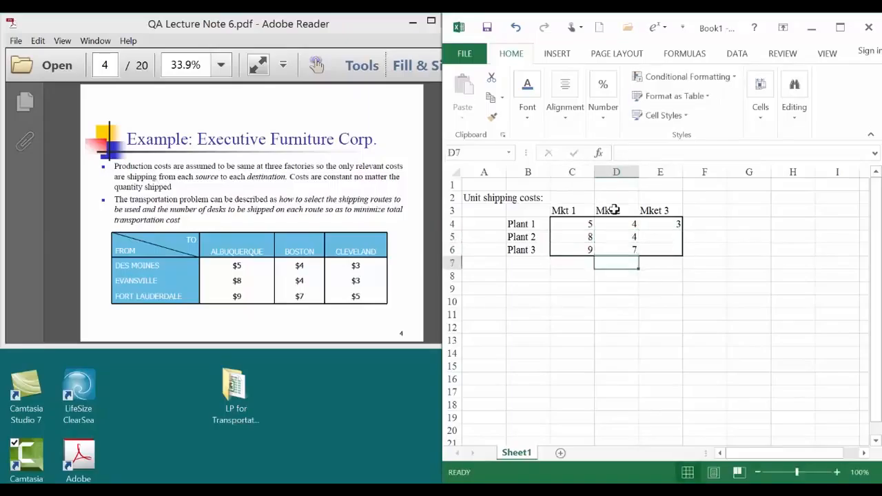
- Enter the Mket 3 shipping costs 3 for Plant 2 in E5 and 5 for Plant 3 in E6
{"action": "key", "text": "Right"}
{"action": "key", "text": "Up"}
{"action": "key", "text": "Up"}
{"action": "type", "text": "3"}
{"action": "key", "text": "Return"}
{"action": "type", "text": "5"}
{"action": "key", "text": "Return"}
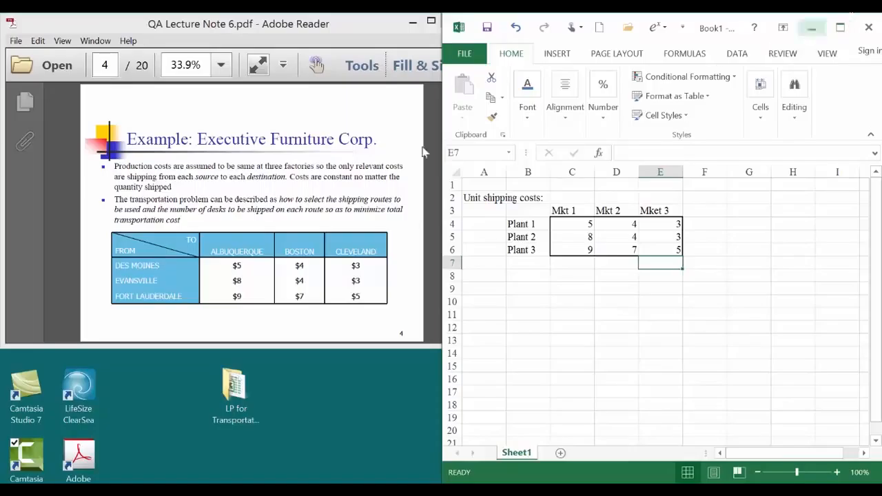
- Show page 3 of the lecture PDF in Adobe Reader, and return to Excel with the workbook window maximized
{"action": "left_click", "coordinate": [377, 187]}
{"action": "scroll", "coordinate": [375, 212], "scroll_direction": "up", "scroll_amount": 3}
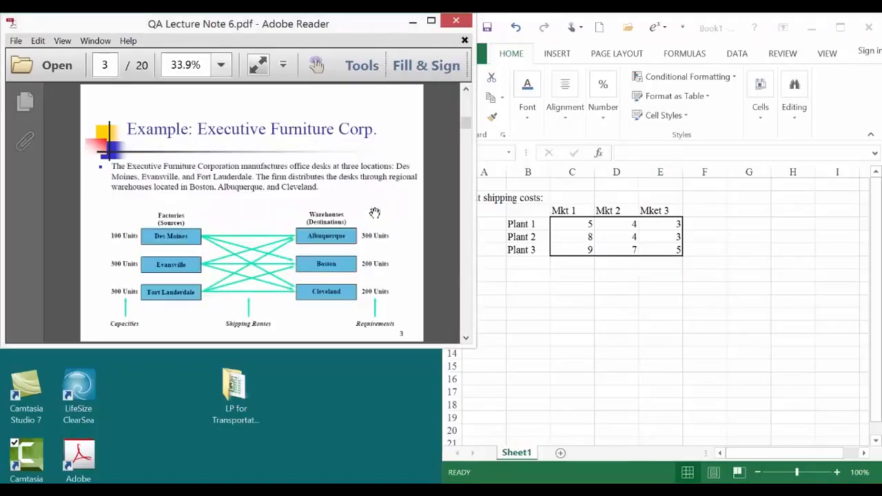
{"action": "left_click", "coordinate": [561, 281]}
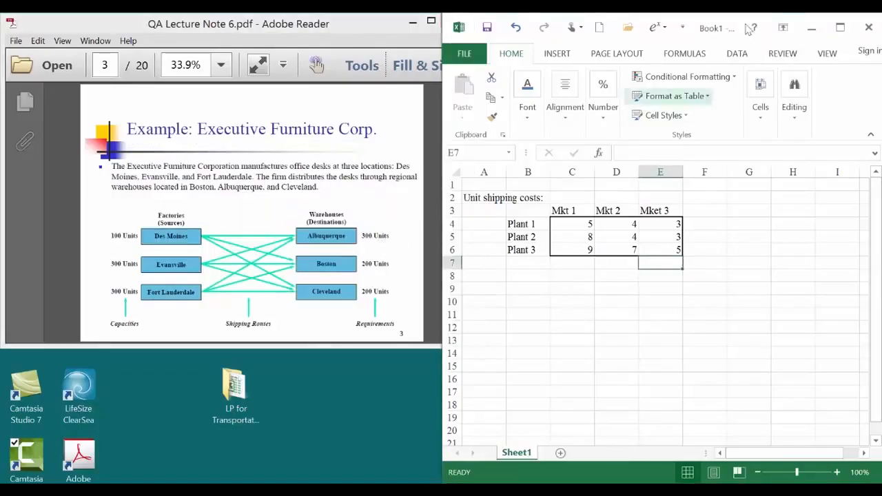
{"action": "left_click", "coordinate": [841, 27]}
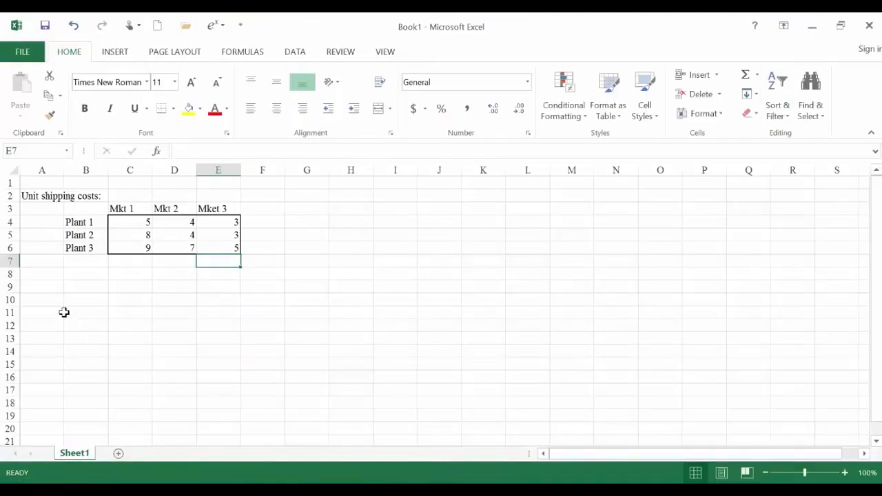
- Enter the section heading Shippment in A8 below the cost table
{"action": "left_click", "coordinate": [50, 276]}
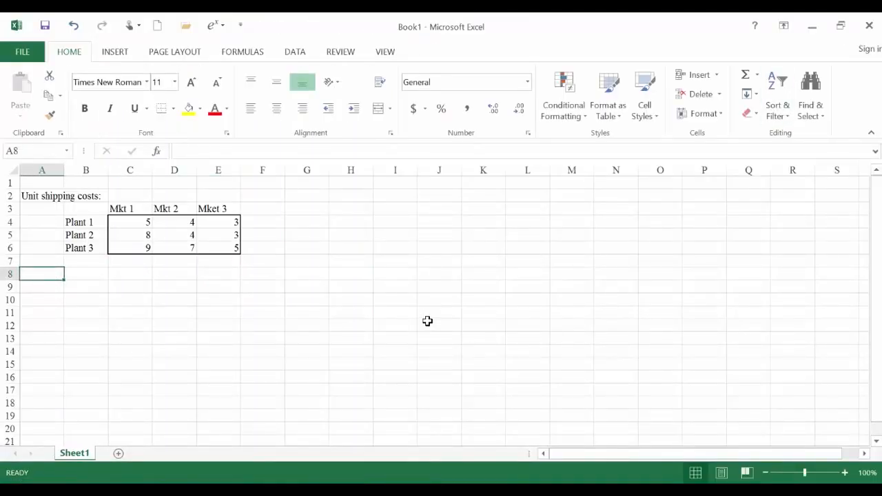
{"action": "type", "text": "Deci"}
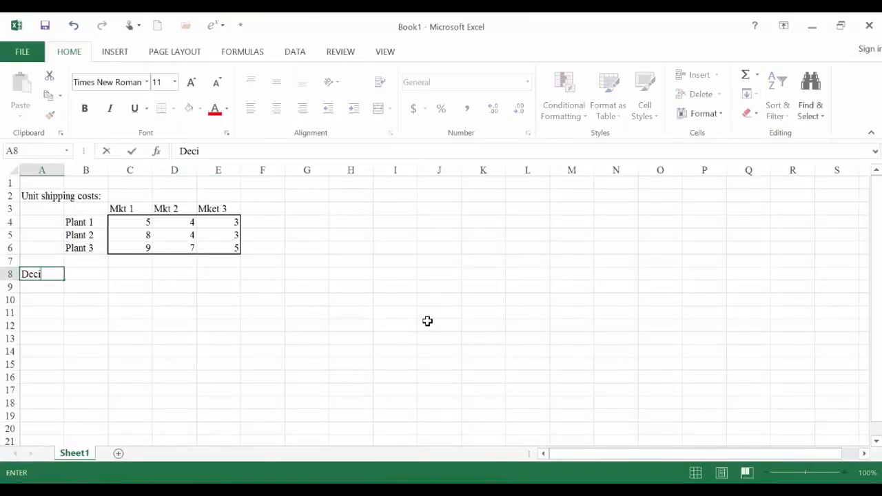
{"action": "key", "text": "BackSpace"}
{"action": "key", "text": "BackSpace"}
{"action": "type", "text": "Shippmen"}
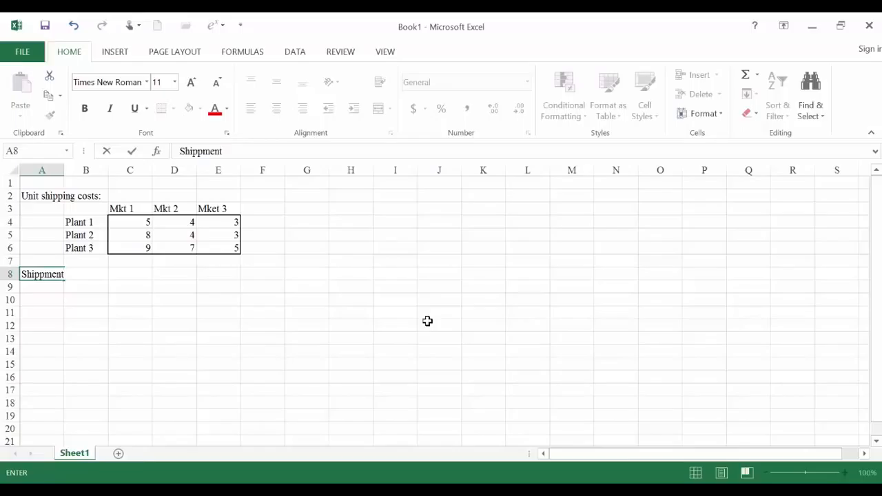
{"action": "type", "text": "t"}
{"action": "key", "text": "Return"}
- Enter the row label Plant 1 in B9 under the Shippment heading
{"action": "key", "text": "Tab"}
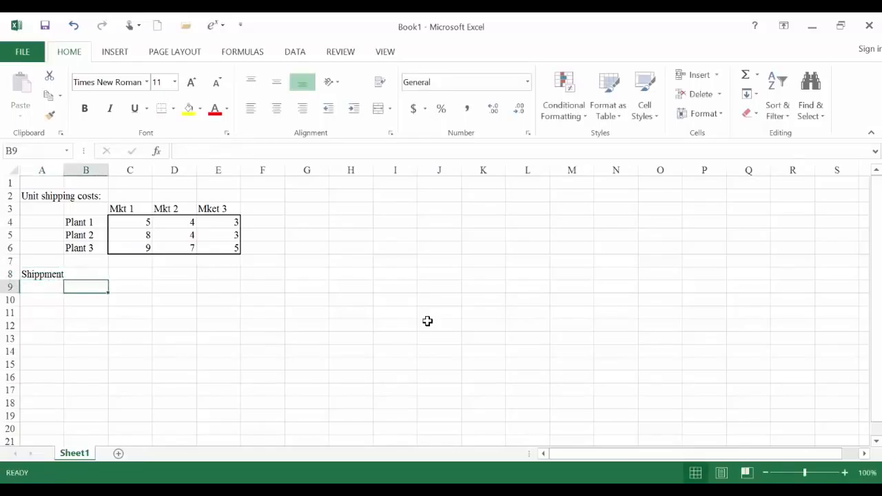
{"action": "type", "text": "Plan"}
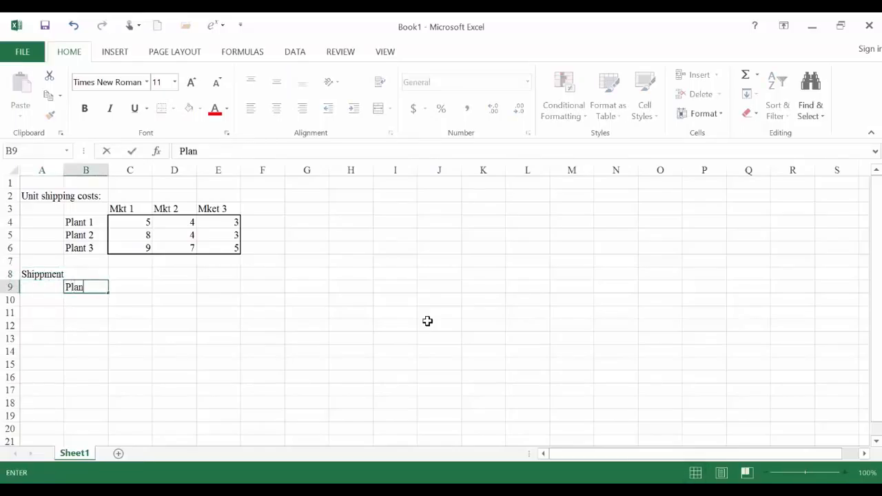
{"action": "type", "text": "t 1"}
{"action": "key", "text": "Return"}
- Enter the row labels Plant 2 in B10 and Plant 3 in B11 under the Shippment heading
{"action": "type", "text": "pP"}
{"action": "key", "text": "BackSpace"}
{"action": "key", "text": "BackSpace"}
{"action": "type", "text": "Plna"}
{"action": "key", "text": "BackSpace"}
{"action": "type", "text": "ant"}
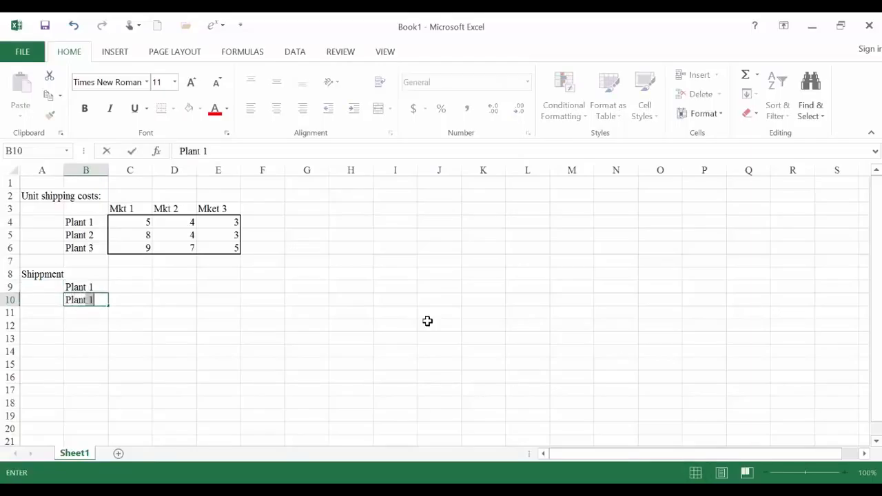
{"action": "key", "text": "Return"}
{"action": "type", "text": "Plan"}
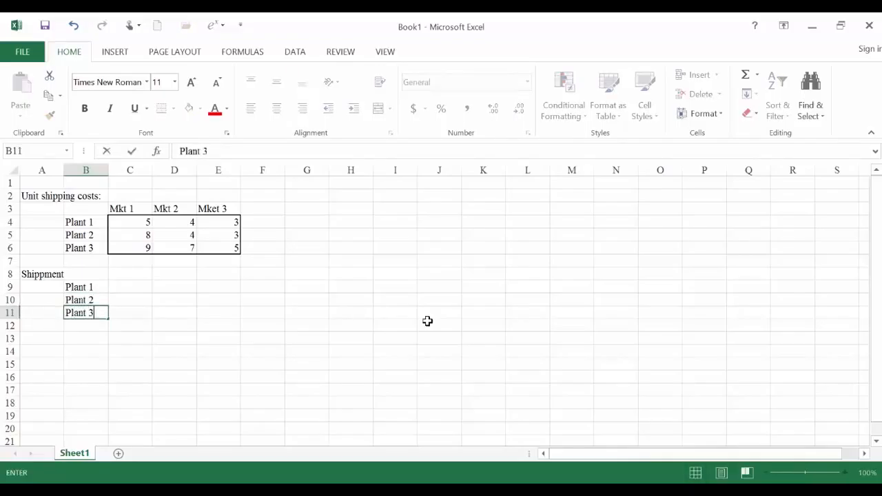
{"action": "type", "text": "t 3"}
{"action": "key", "text": "Return"}
- Enter the column heading Mket 1 in C8 of the shipment table
{"action": "key", "text": "Right"}
{"action": "key", "text": "Up"}
{"action": "key", "text": "Up"}
{"action": "key", "text": "Up"}
{"action": "key", "text": "Up"}
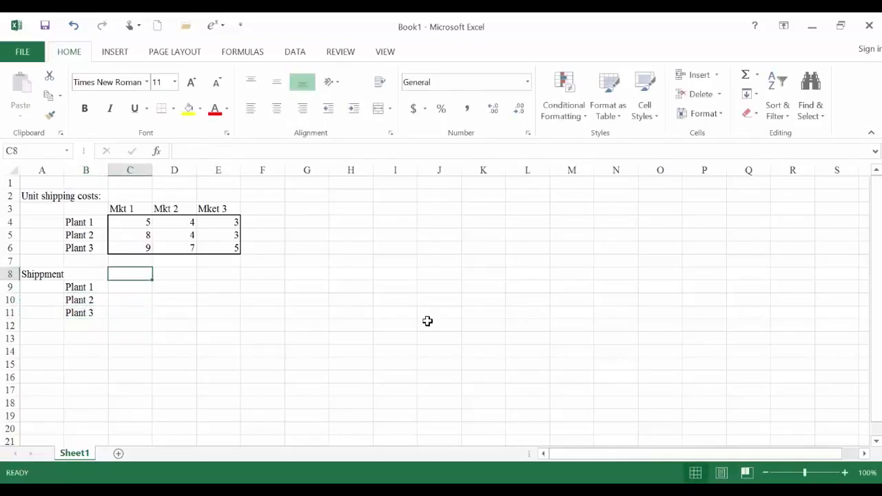
{"action": "type", "text": "Mket 1"}
{"action": "key", "text": "Return"}
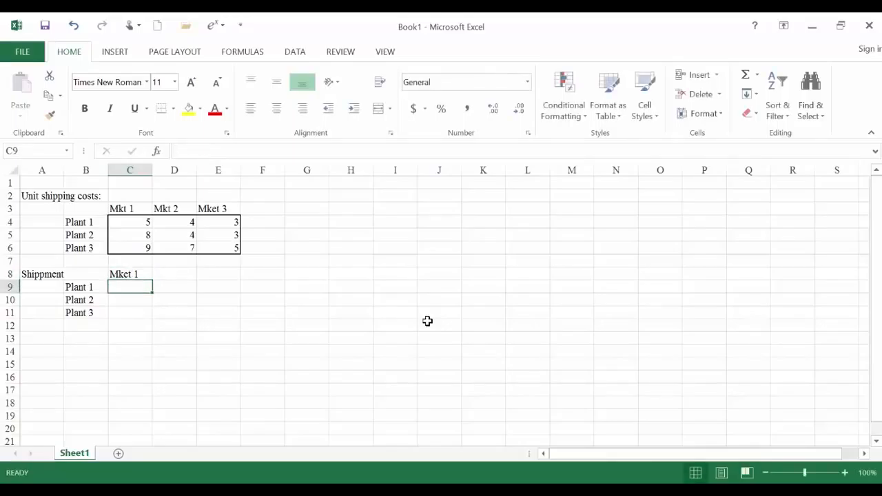
- Enter the remaining shipment column headings, Mket 2 in D8 and Mkt 3 in E8
{"action": "key", "text": "Up"}
{"action": "key", "text": "Right"}
{"action": "type", "text": "Mke"}
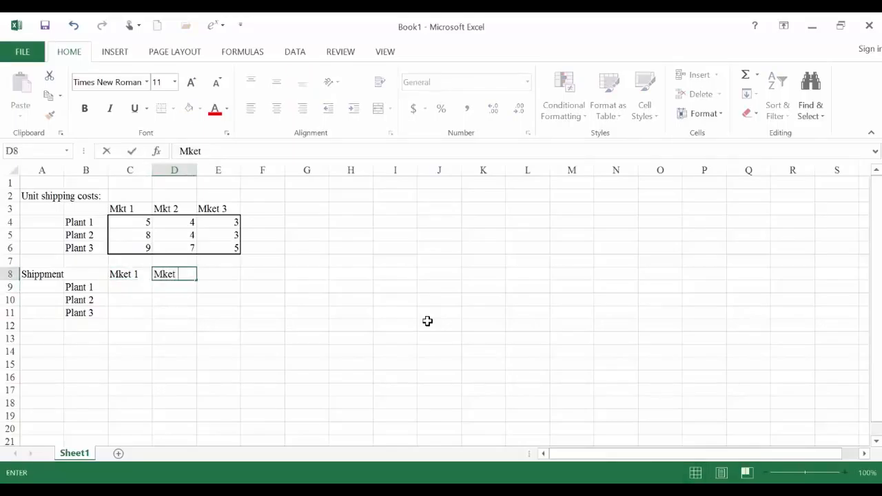
{"action": "key", "text": "Tab"}
{"action": "type", "text": "Mkt"}
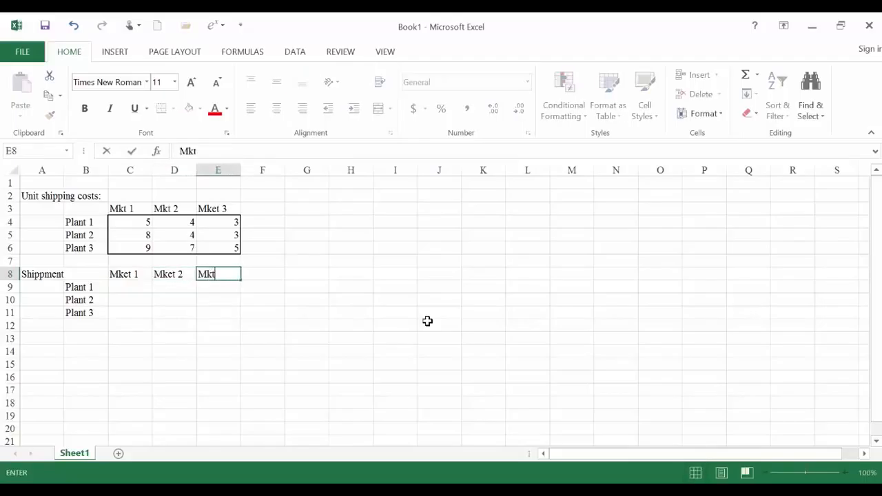
{"action": "type", "text": " 3"}
{"action": "key", "text": "Return"}
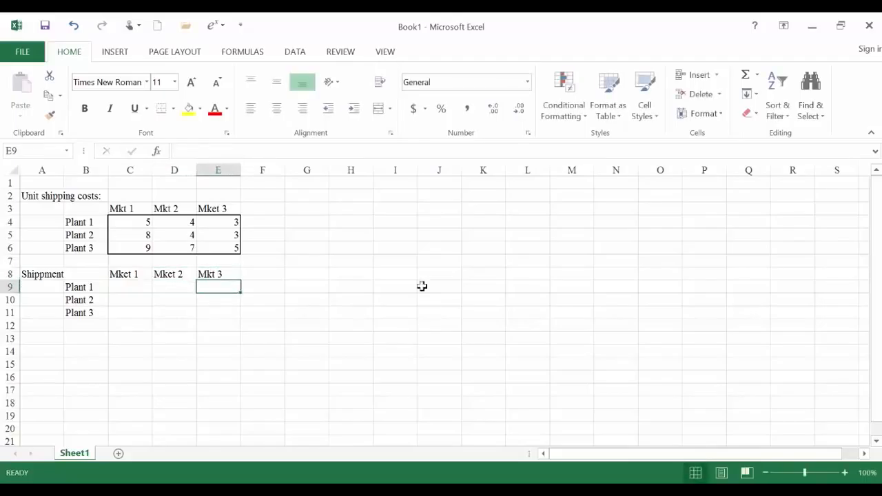
- Apply a thick red border around the outside of the shipment cells C9:E11
{"action": "left_click_drag", "start_coordinate": [112, 289], "coordinate": [209, 315]}
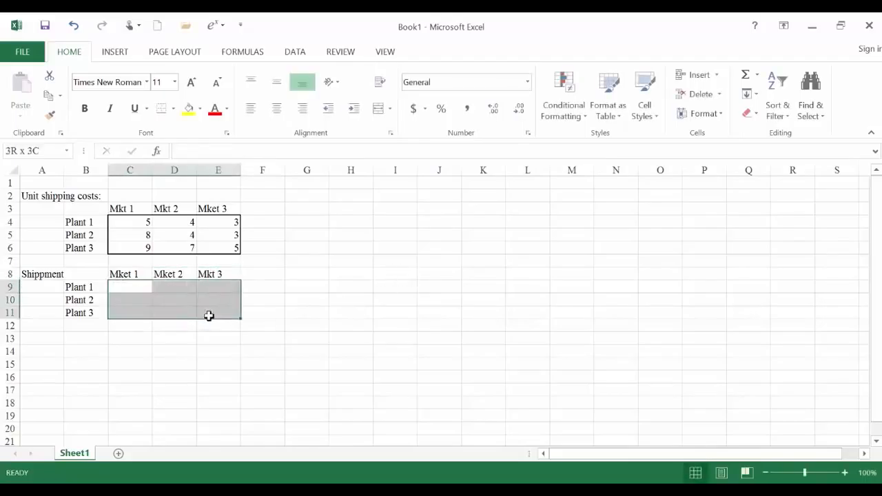
{"action": "right_click", "coordinate": [209, 315]}
{"action": "left_click", "coordinate": [273, 252]}
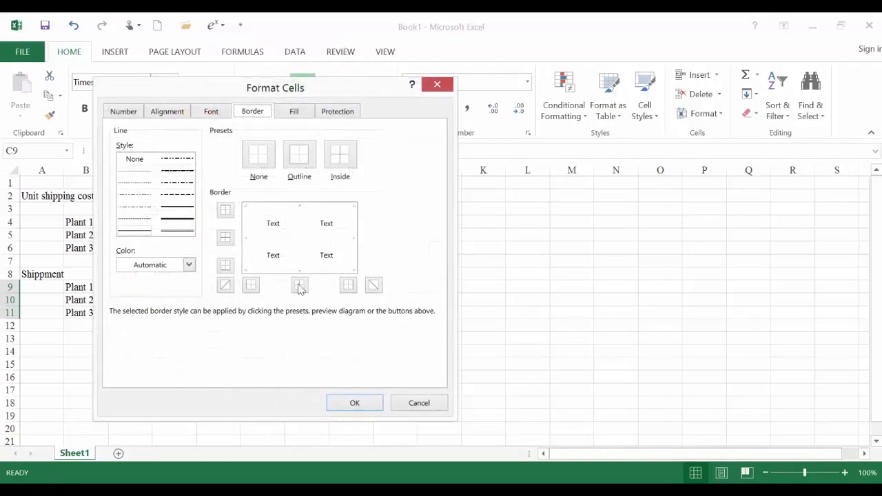
{"action": "left_click", "coordinate": [175, 218]}
{"action": "left_click", "coordinate": [189, 264]}
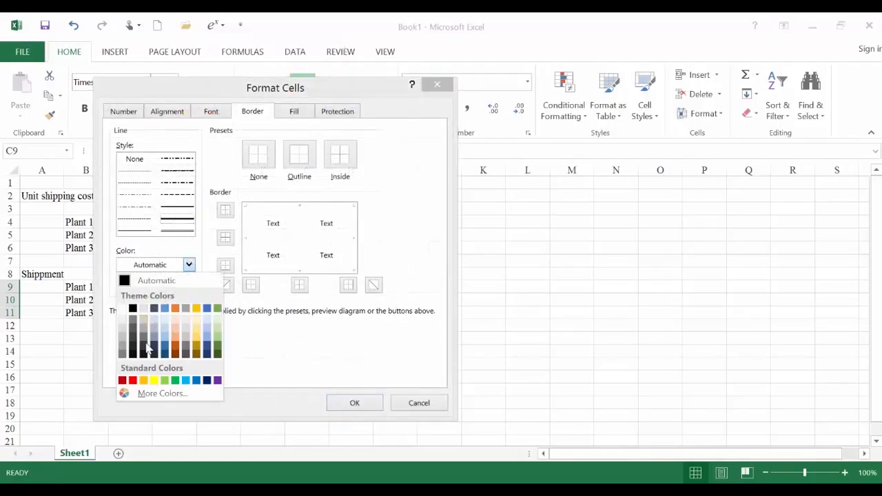
{"action": "left_click", "coordinate": [133, 380]}
{"action": "left_click", "coordinate": [226, 211]}
{"action": "left_click", "coordinate": [226, 266]}
{"action": "left_click", "coordinate": [251, 285]}
{"action": "left_click", "coordinate": [349, 288]}
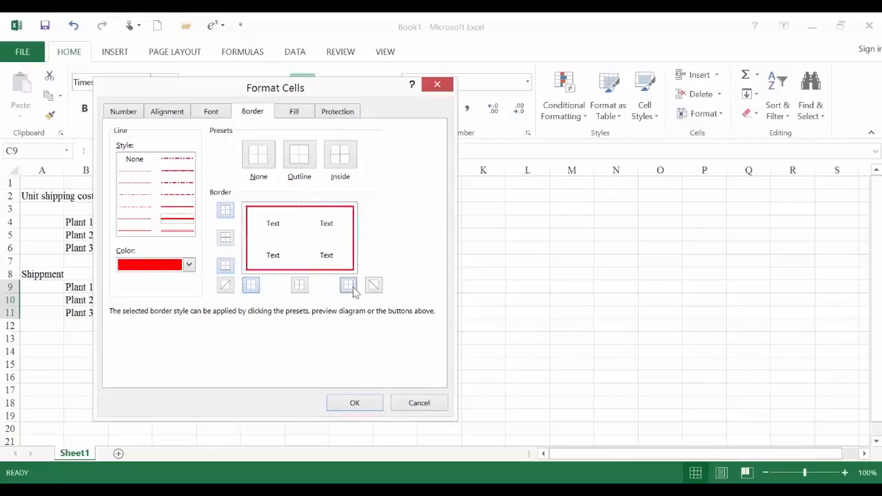
{"action": "left_click", "coordinate": [350, 403]}
- Enter 0 as the Mket 1 shipment for all three plants in C9:C11
{"action": "left_click", "coordinate": [134, 292]}
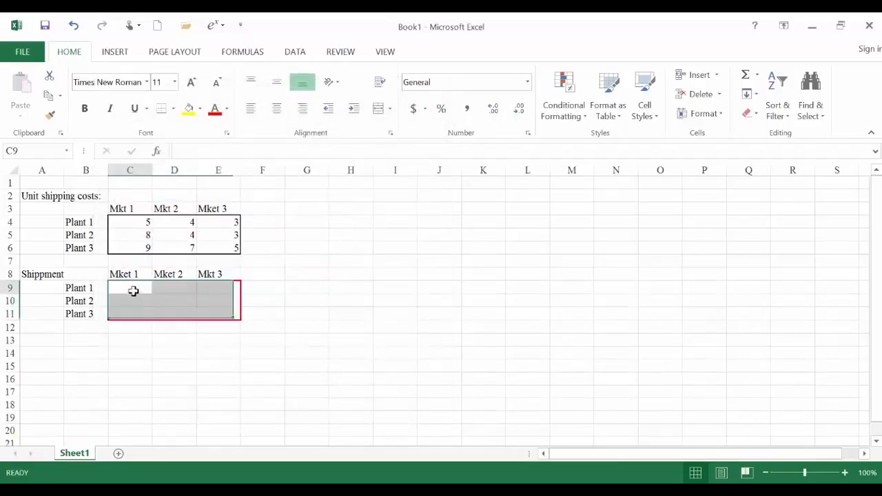
{"action": "type", "text": "0"}
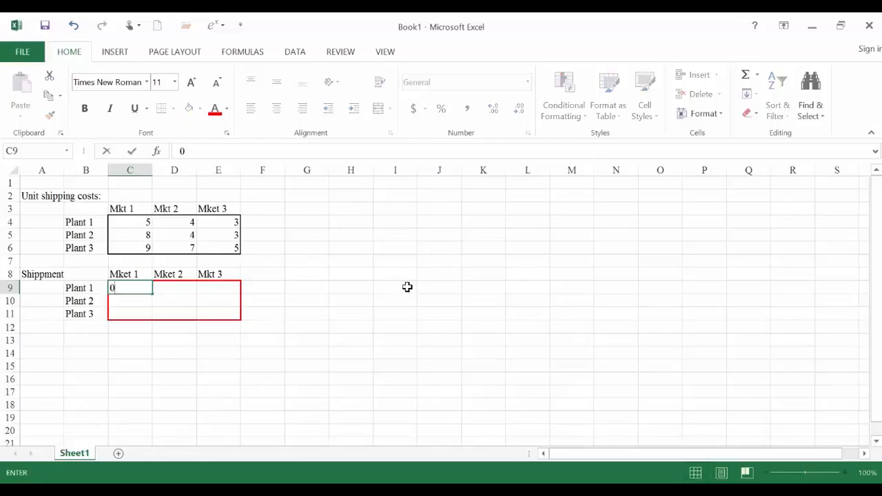
{"action": "key", "text": "Return"}
{"action": "type", "text": "0"}
{"action": "key", "text": "Return"}
{"action": "type", "text": "0"}
{"action": "key", "text": "Return"}
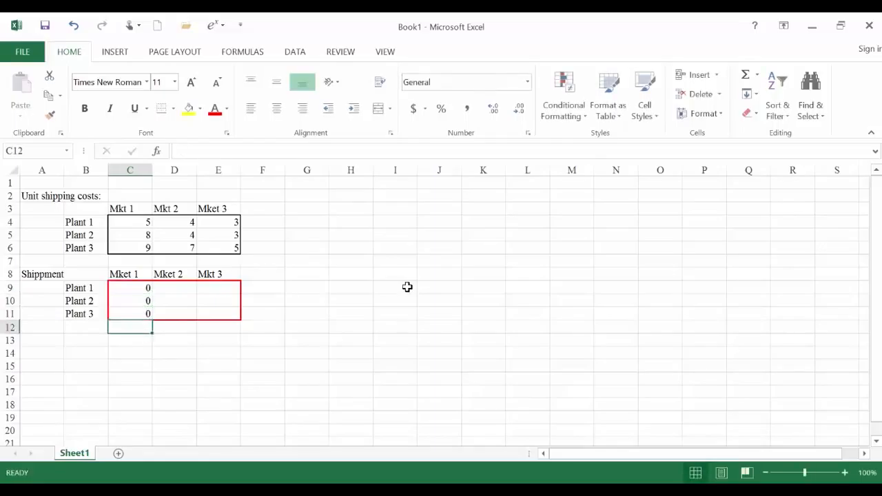
- Enter 0 as the Mket 2 shipment for all three plants in D9:D11
{"action": "key", "text": "Right"}
{"action": "key", "text": "Up"}
- Enter 0 as the Mkt 3 shipment for all three plants in E9:E11
{"action": "key", "text": "Up"}
{"action": "key", "text": "Up"}
{"action": "type", "text": "0"}
{"action": "key", "text": "Return"}
{"action": "type", "text": "0"}
{"action": "key", "text": "Return"}
{"action": "type", "text": "0"}
{"action": "key", "text": "Return"}
{"action": "key", "text": "Right"}
{"action": "key", "text": "Down"}
{"action": "key", "text": "Up"}
{"action": "key", "text": "Up"}
{"action": "key", "text": "Up"}
{"action": "key", "text": "Up"}
{"action": "type", "text": "0"}
{"action": "key", "text": "Return"}
{"action": "type", "text": "0"}
{"action": "key", "text": "Return"}
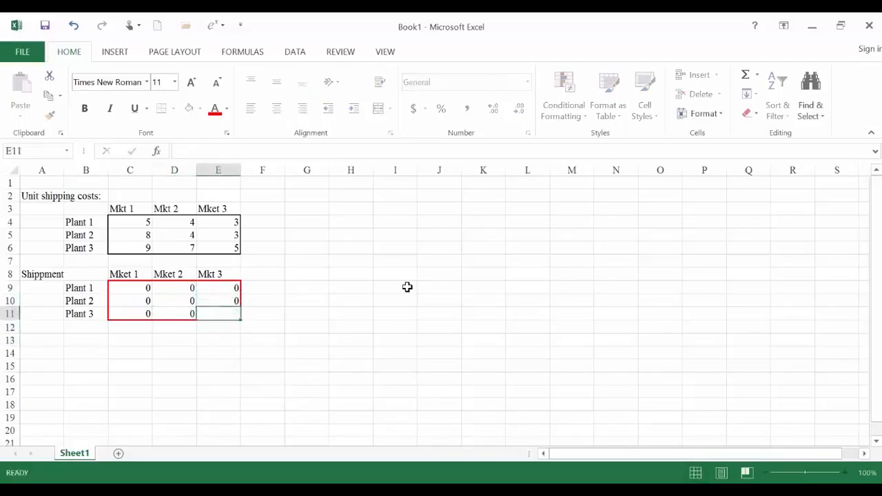
{"action": "type", "text": "0"}
{"action": "key", "text": "Return"}
{"action": "key", "text": "Return"}
{"action": "key", "text": "Left"}
{"action": "key", "text": "Left"}
{"action": "key", "text": "Left"}
{"action": "key", "text": "Left"}
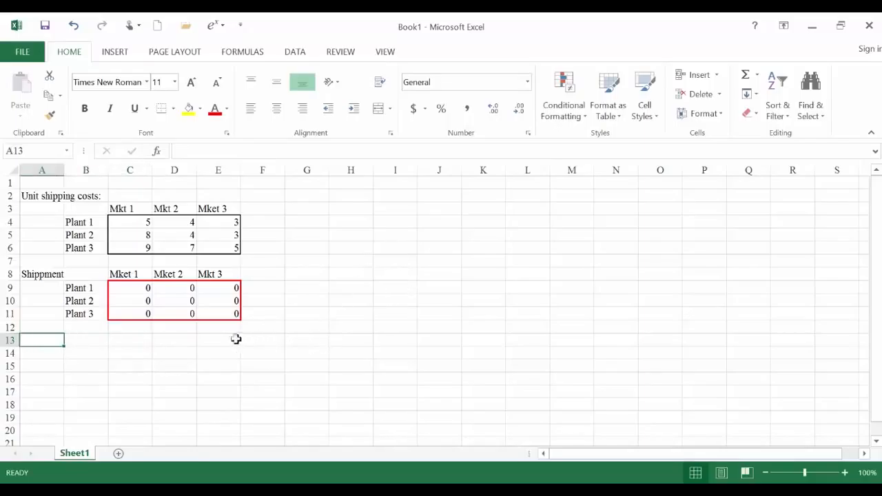
{"action": "left_click", "coordinate": [127, 328]}
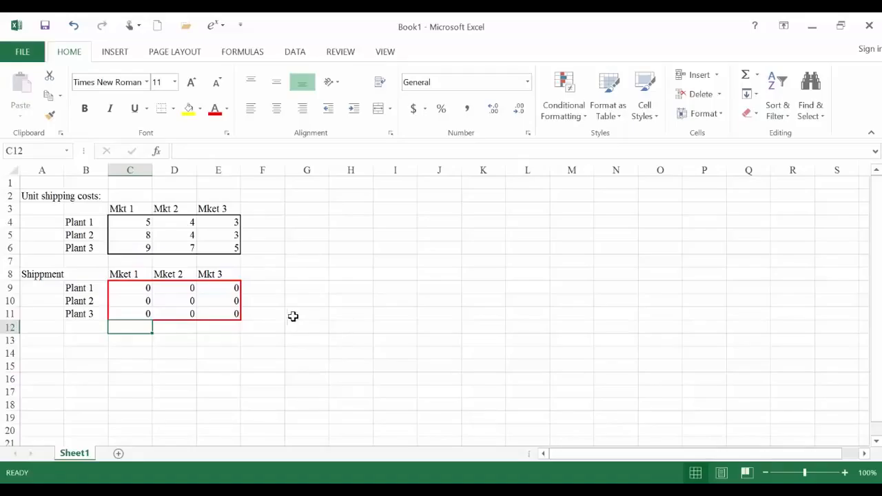
- Enter the column heading Shipped Out in F8 beside Mkt 3
{"action": "left_click", "coordinate": [277, 276]}
{"action": "type", "text": "Sh"}
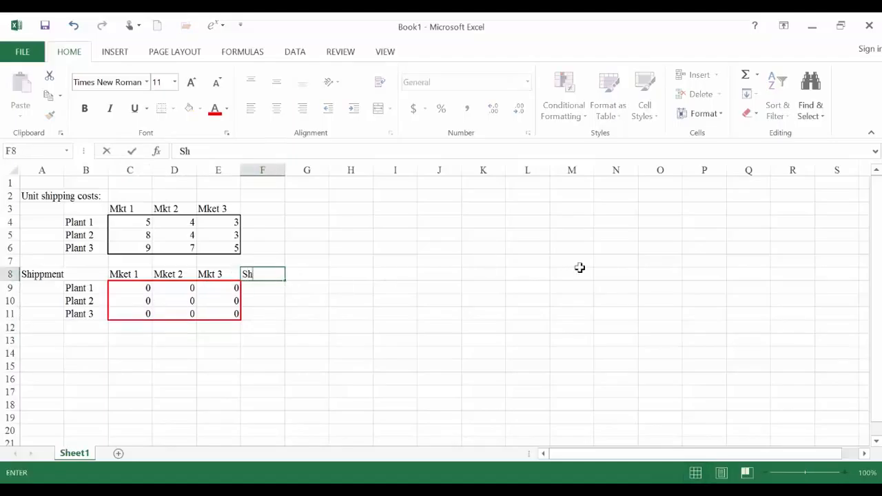
{"action": "type", "text": "ppipped Out"}
{"action": "key", "text": "Return"}
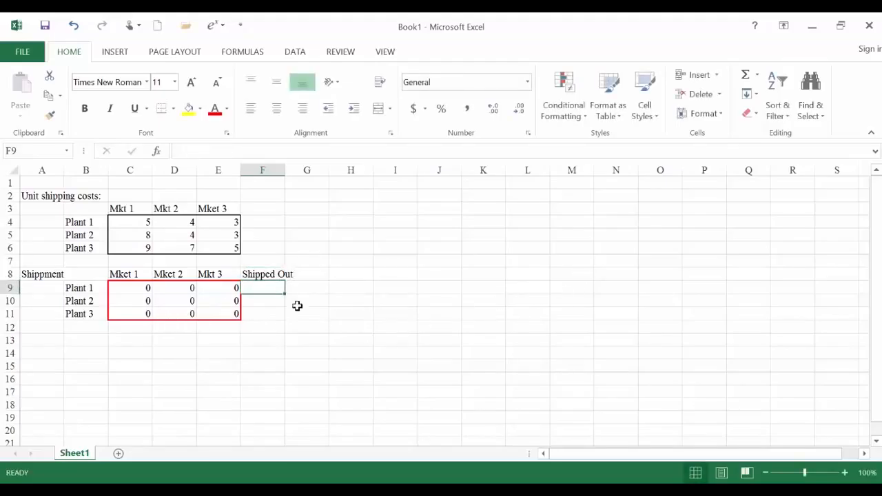
- Sum the Plant 1 shipments C9:E9 in F9 with a SUM formula and fill it down to F11
{"action": "type", "text": "=sum("}
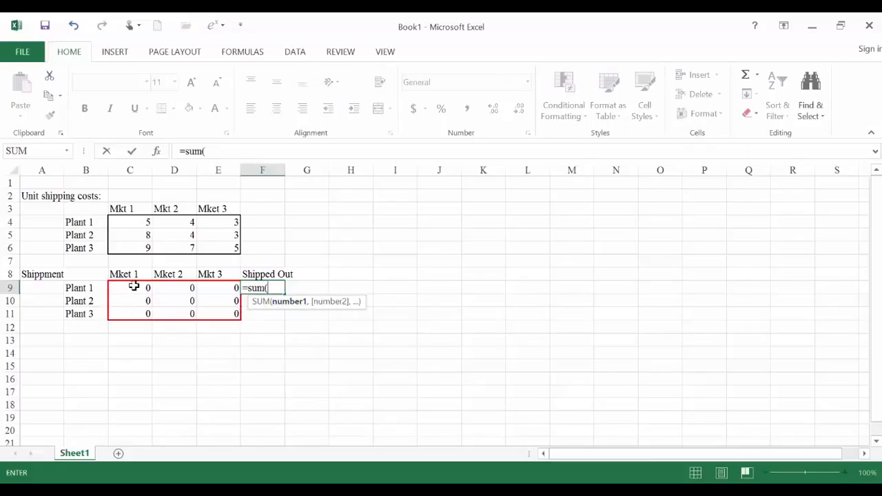
{"action": "left_click_drag", "start_coordinate": [134, 286], "coordinate": [218, 282]}
{"action": "type", "text": ")"}
{"action": "key", "text": "Return"}
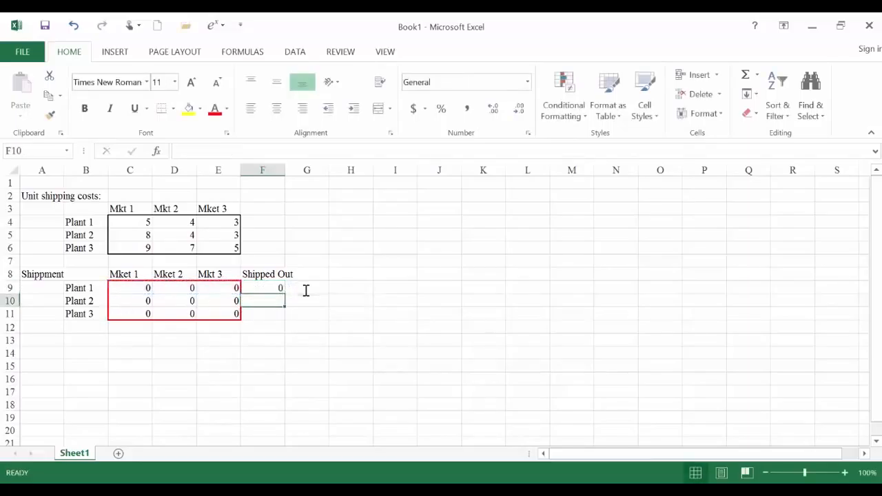
{"action": "left_click", "coordinate": [278, 288]}
{"action": "left_click_drag", "start_coordinate": [283, 293], "coordinate": [287, 315]}
- Enter the constraint sign <= in G9 and the column heading Capacity in H8
{"action": "left_click", "coordinate": [303, 289]}
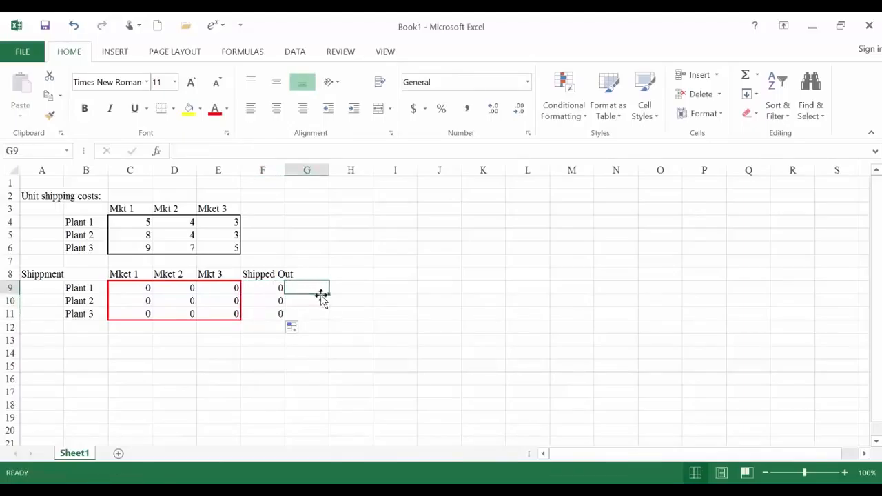
{"action": "type", "text": "<="}
{"action": "key", "text": "Tab"}
{"action": "key", "text": "Up"}
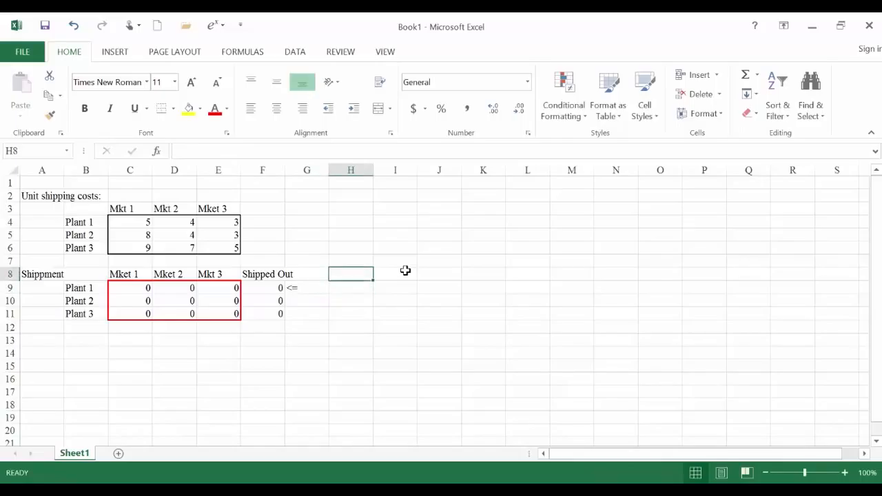
{"action": "type", "text": "Capacity"}
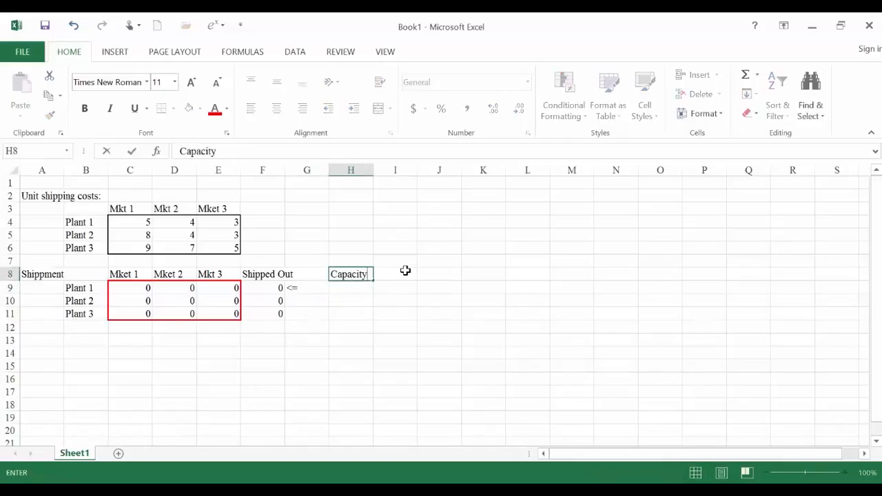
{"action": "key", "text": "Return"}
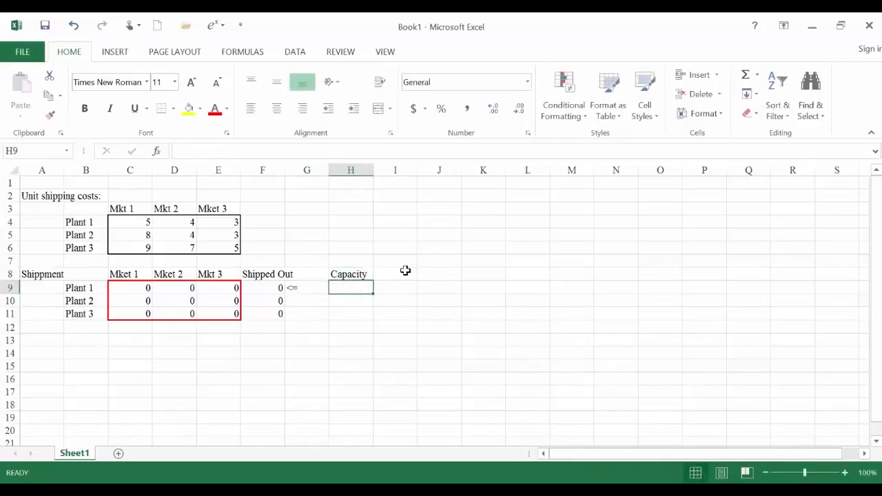
- Check the factory capacities on page 3 of the lecture PDF in a maximized Adobe Reader window, and return to Excel
{"action": "key", "text": "alt+Tab"}
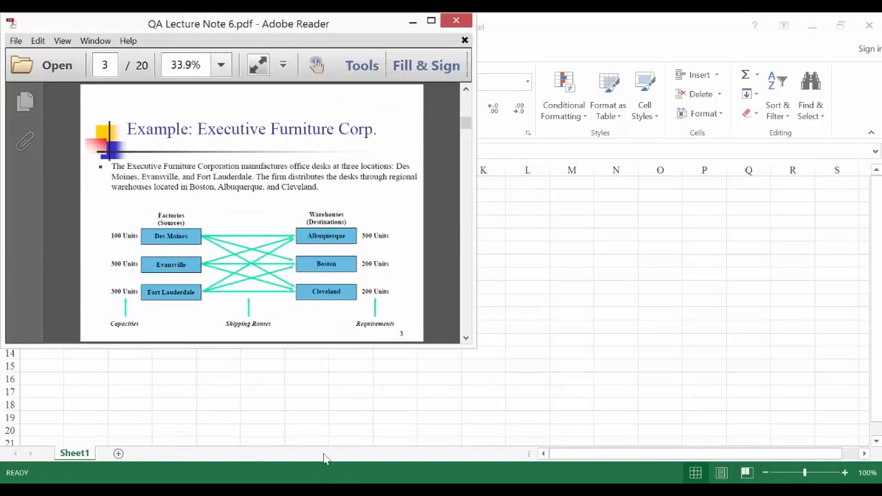
{"action": "left_click", "coordinate": [431, 21]}
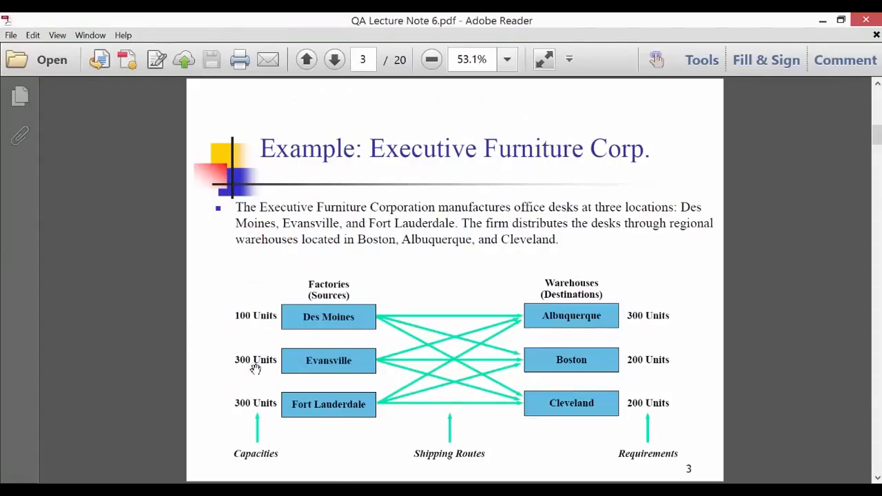
{"action": "key", "text": "alt+Tab"}
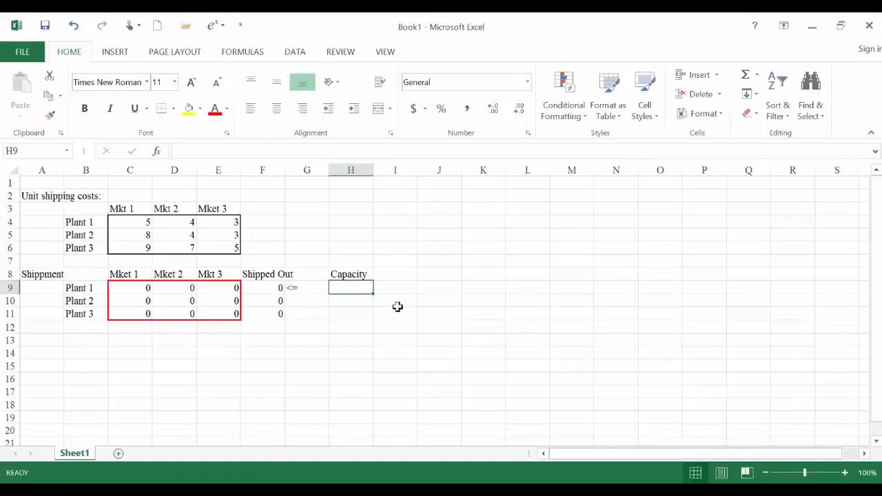
- Enter the plant capacities 100 in H9, 300 in H10 and 300 in H11
{"action": "type", "text": "100"}
{"action": "key", "text": "Return"}
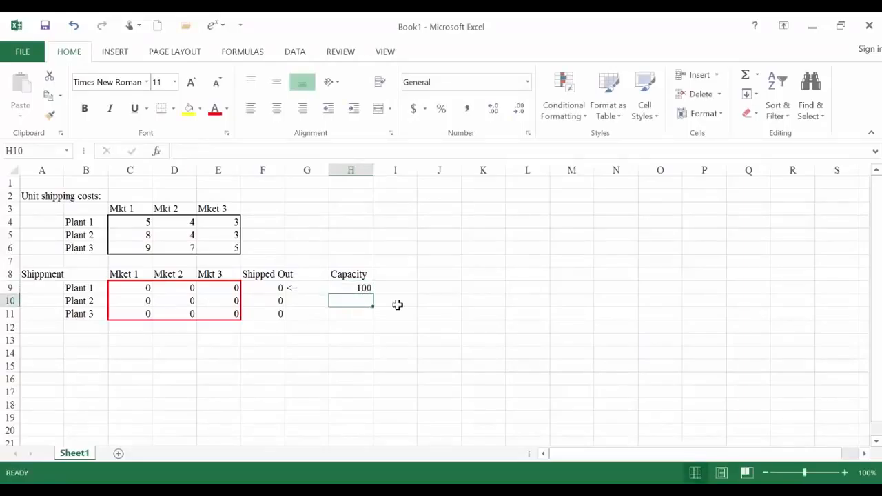
{"action": "type", "text": "300"}
{"action": "type", "text": "0"}
{"action": "key", "text": "Return"}
- Enter the constraint sign <= in G10 and G11 for Plant 2 and Plant 3
{"action": "key", "text": "Left"}
{"action": "key", "text": "Up"}
{"action": "key", "text": "Up"}
{"action": "key", "text": "Up"}
{"action": "key", "text": "Down"}
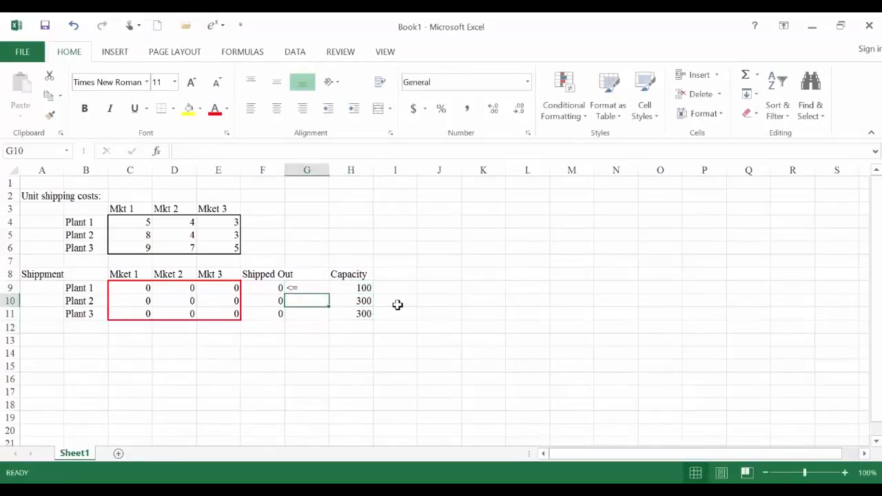
{"action": "type", "text": "<"}
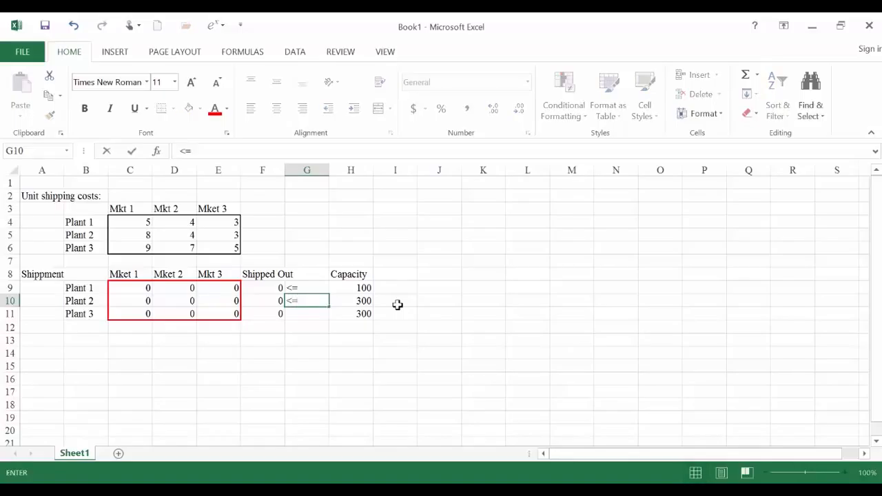
{"action": "type", "text": "="}
{"action": "key", "text": "Return"}
{"action": "type", "text": "<"}
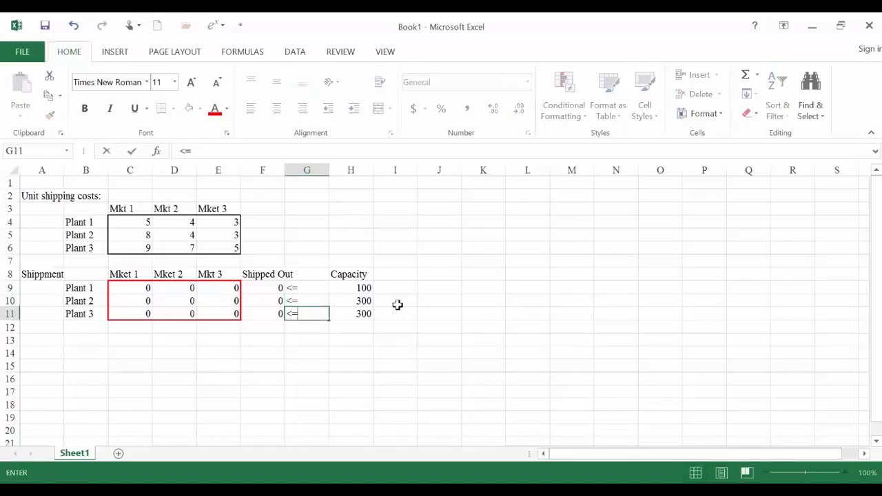
{"action": "type", "text": "="}
{"action": "key", "text": "Return"}
{"action": "key", "text": "Left"}
{"action": "key", "text": "Left"}
{"action": "key", "text": "Left"}
{"action": "key", "text": "Left"}
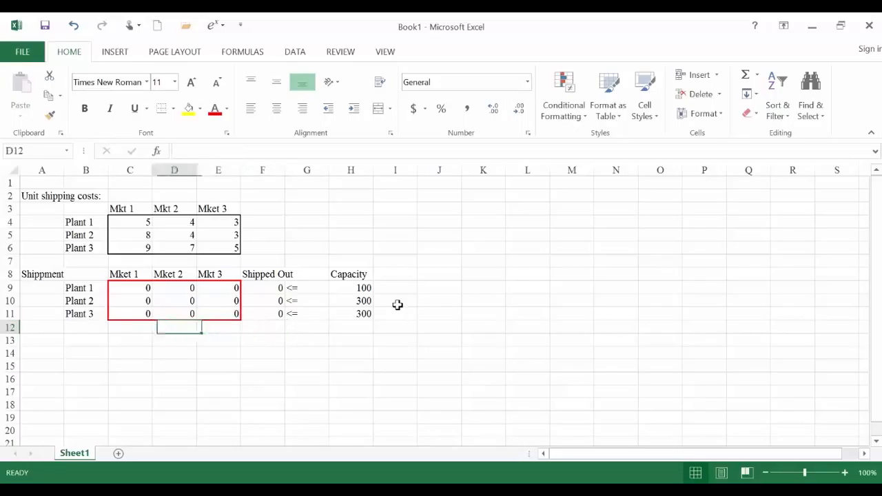
{"action": "key", "text": "Left"}
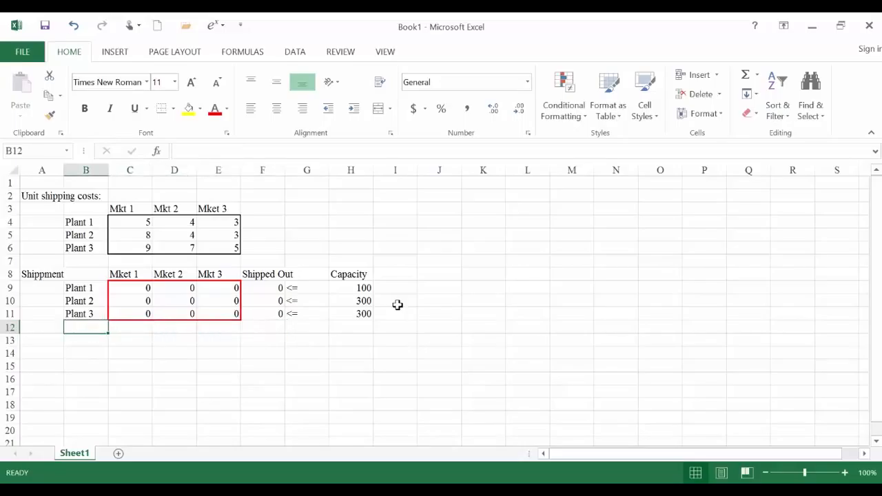
{"action": "left_click", "coordinate": [123, 354]}
{"action": "left_click", "coordinate": [98, 353]}
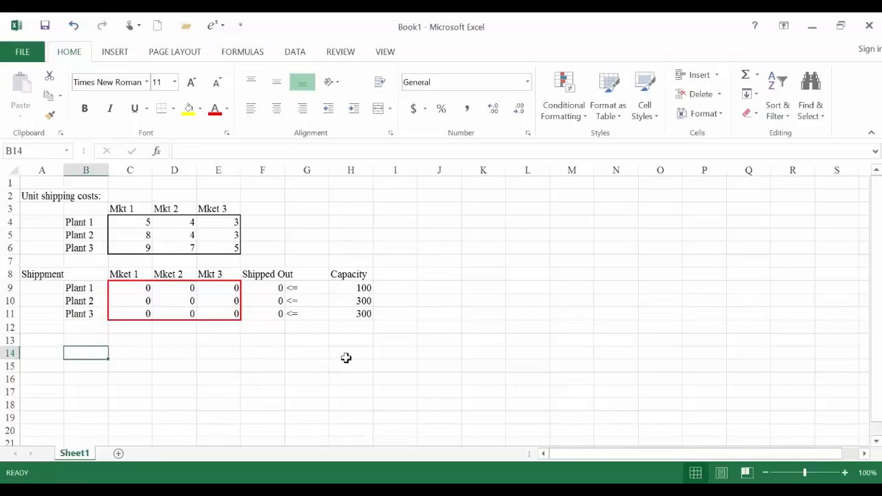
- Enter the row label Demand in B14
{"action": "type", "text": "Demand"}
{"action": "key", "text": "Return"}
- Look up the warehouse requirements in the lecture PDF in Adobe Reader, and enter the demands 300, 200 and 200 in C14:E14 in Excel
{"action": "key", "text": "Up"}
{"action": "key", "text": "Right"}
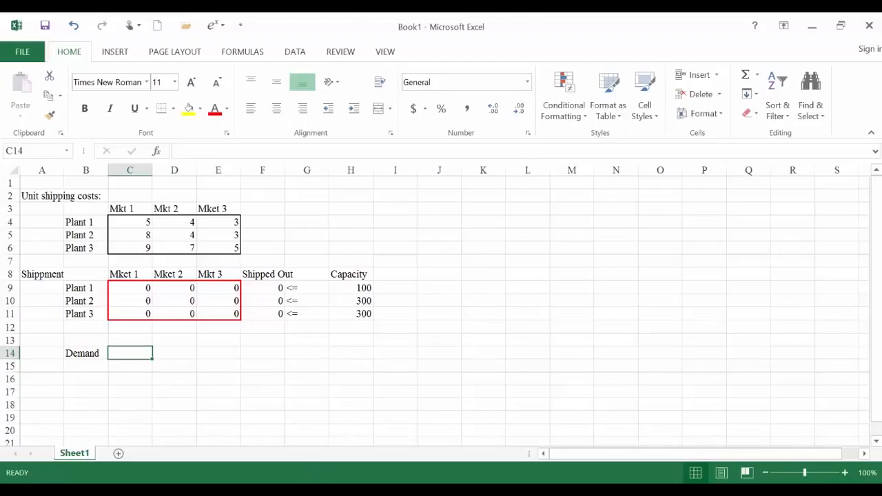
{"action": "left_click", "coordinate": [358, 491]}
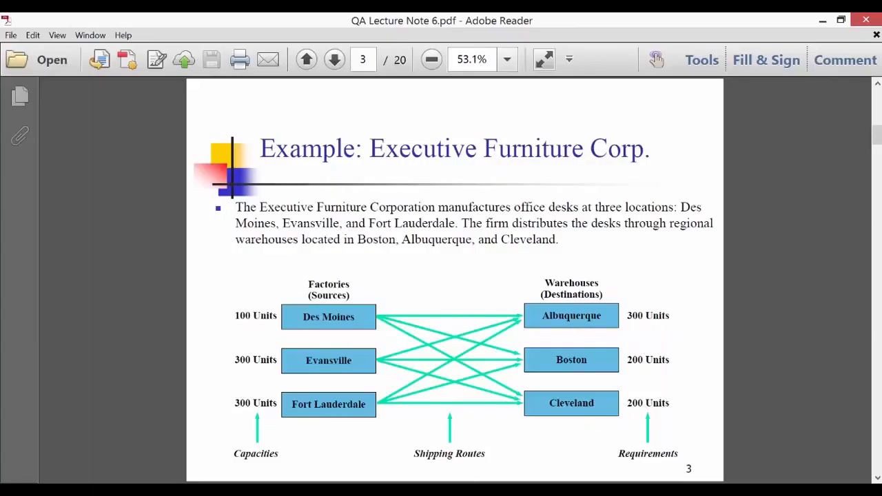
{"action": "left_click", "coordinate": [129, 490]}
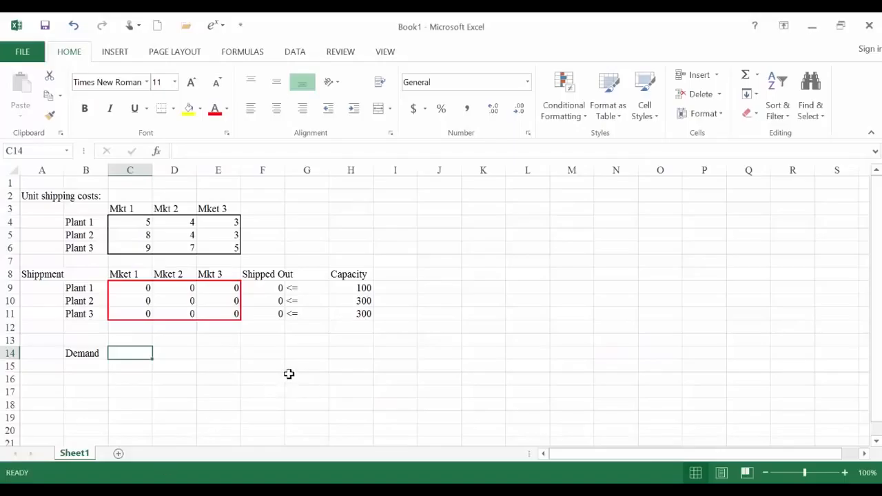
{"action": "type", "text": "300"}
{"action": "key", "text": "Tab"}
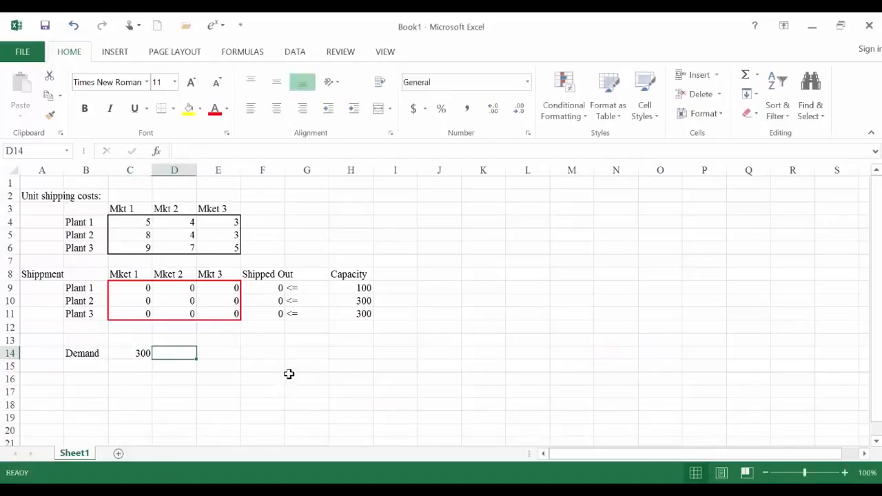
{"action": "type", "text": "200"}
{"action": "key", "text": "Tab"}
{"action": "type", "text": "20"}
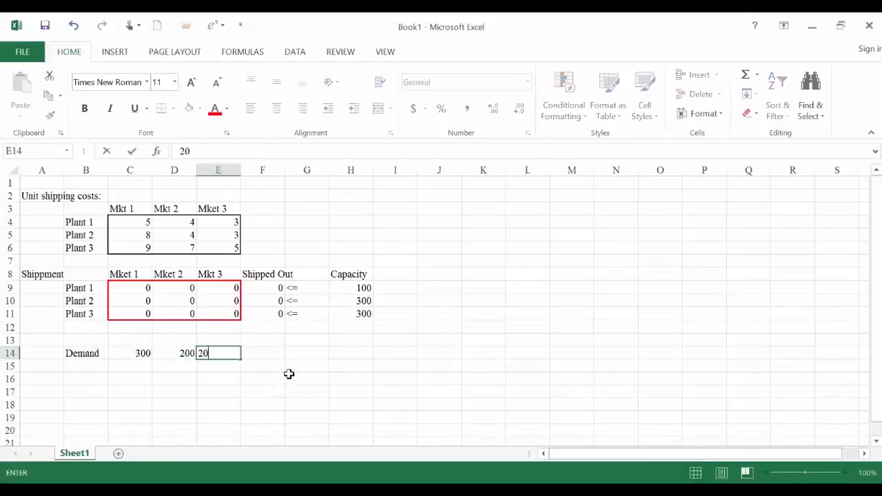
{"action": "key", "text": "Return"}
- Apply a medium solid outline border around the demand values in C14:E14
{"action": "left_click_drag", "start_coordinate": [132, 353], "coordinate": [213, 355]}
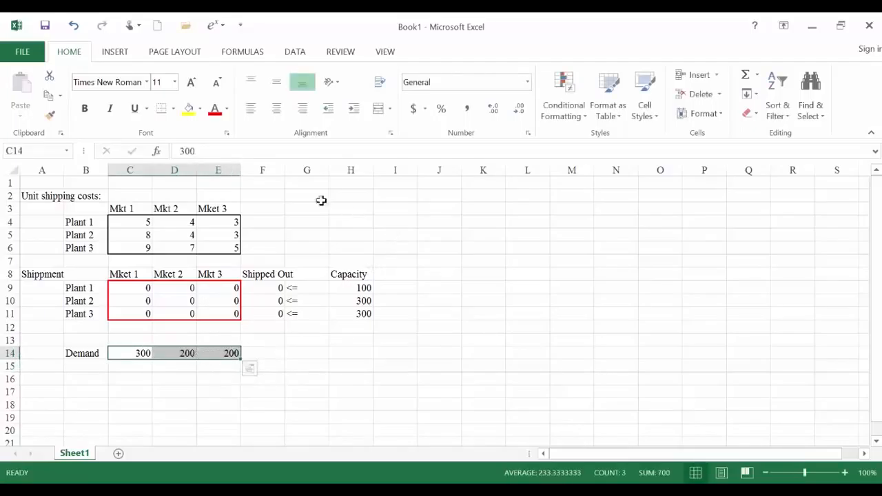
{"action": "right_click", "coordinate": [157, 358]}
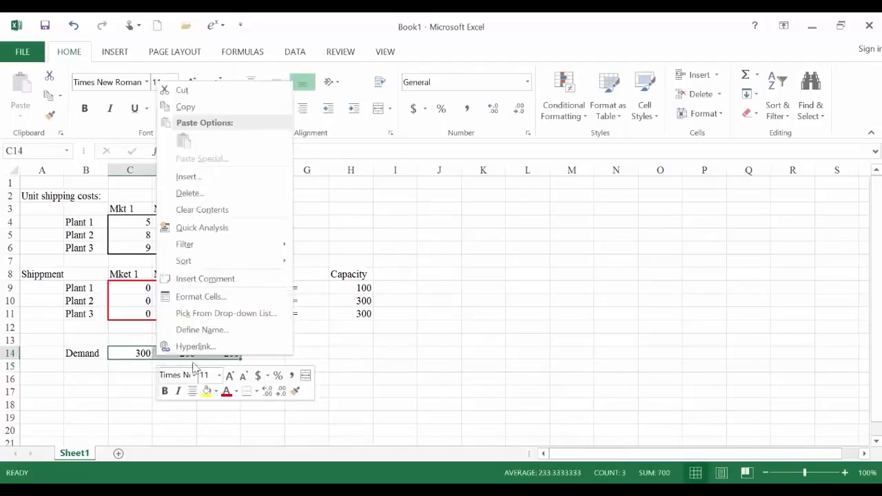
{"action": "left_click", "coordinate": [250, 299]}
{"action": "left_click", "coordinate": [157, 253]}
{"action": "left_click", "coordinate": [199, 248]}
{"action": "left_click", "coordinate": [199, 304]}
{"action": "left_click", "coordinate": [225, 322]}
{"action": "left_click", "coordinate": [321, 322]}
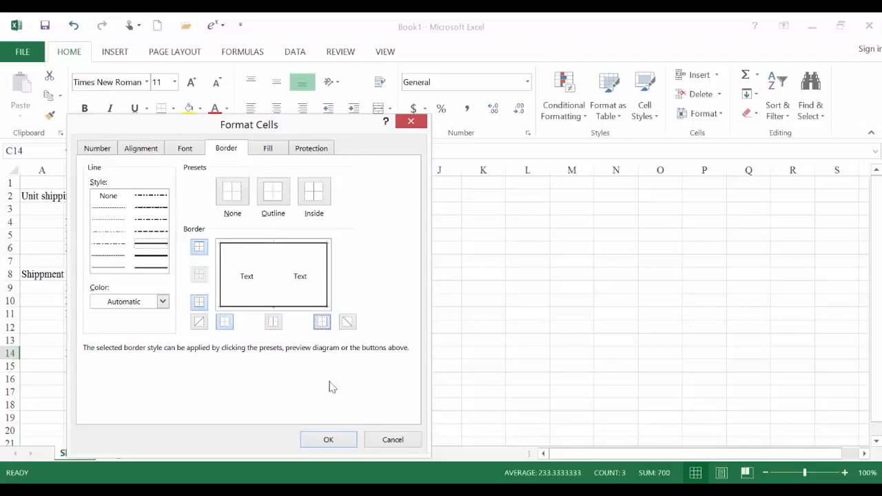
{"action": "left_click", "coordinate": [329, 439]}
{"action": "left_click", "coordinate": [310, 380]}
{"action": "left_click_drag", "start_coordinate": [344, 289], "coordinate": [345, 315]}
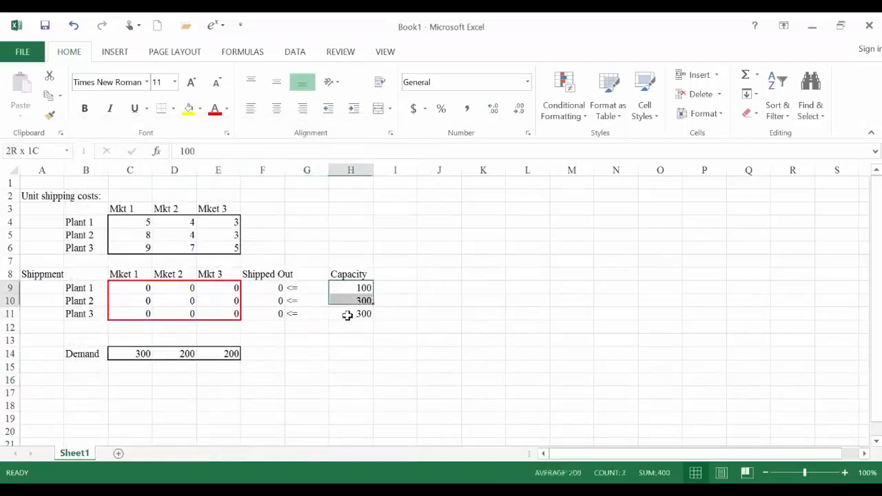
{"action": "left_click", "coordinate": [313, 342]}
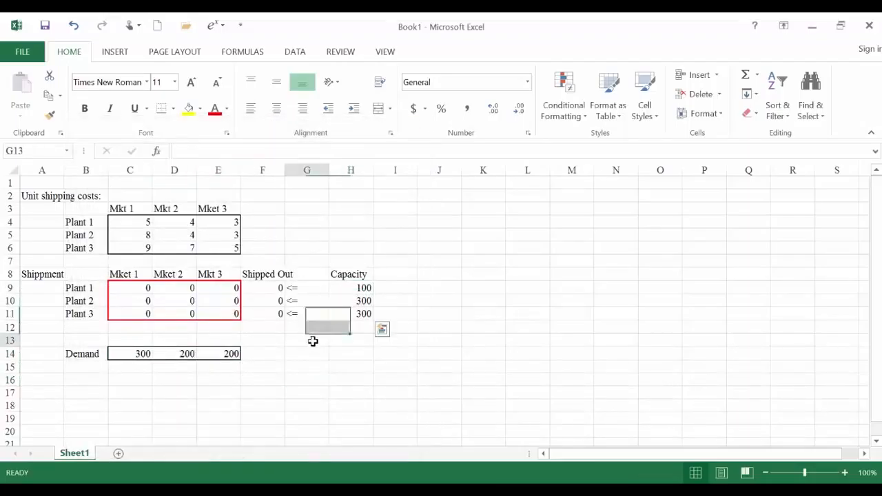
{"action": "left_click", "coordinate": [138, 339]}
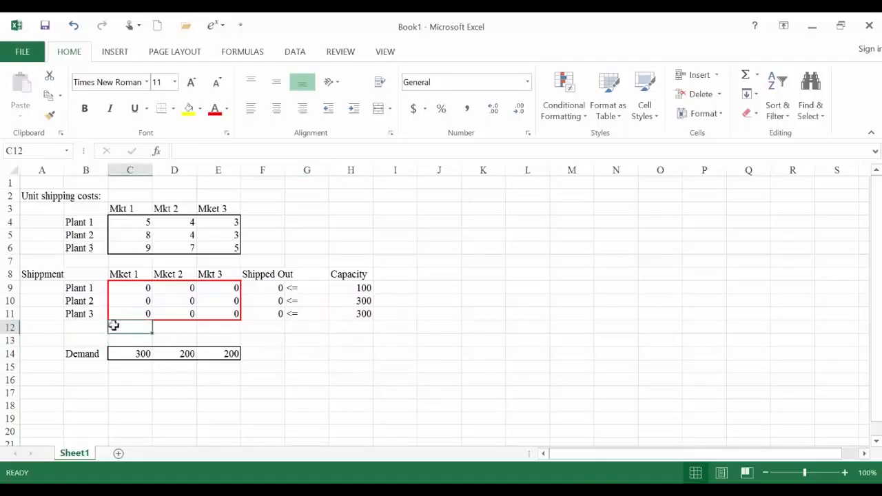
- Enter the row label Shipped in in B12
{"action": "left_click", "coordinate": [84, 324]}
{"action": "type", "text": "Shipped in"}
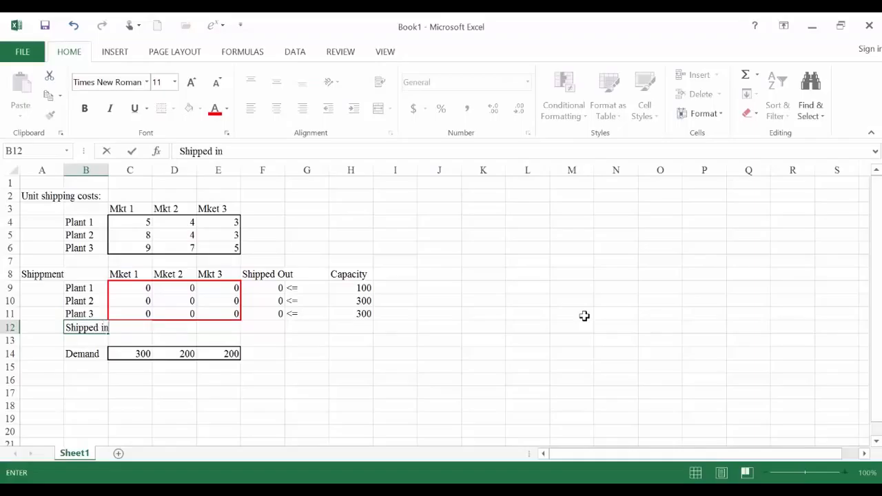
{"action": "key", "text": "Return"}
- Sum the Market 1 shipments C9:C11 in C12 and copy the formula across to E12
{"action": "key", "text": "Up"}
{"action": "key", "text": "Right"}
{"action": "type", "text": "="}
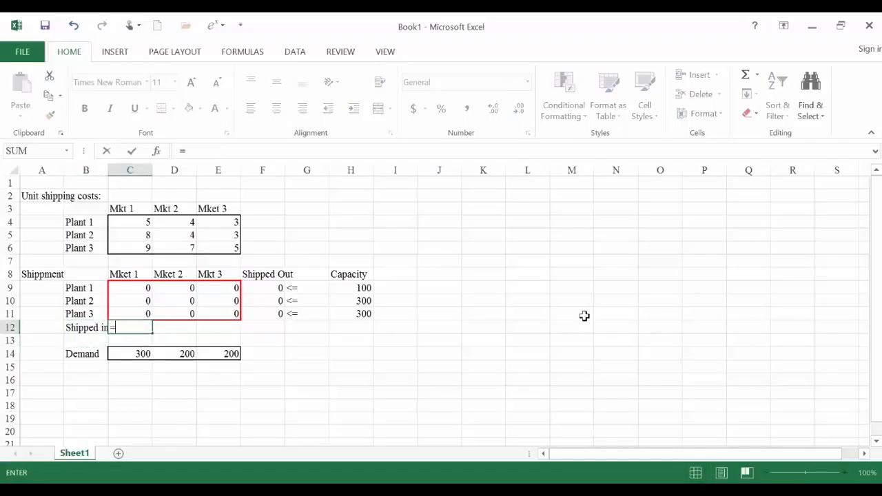
{"action": "type", "text": "sum("}
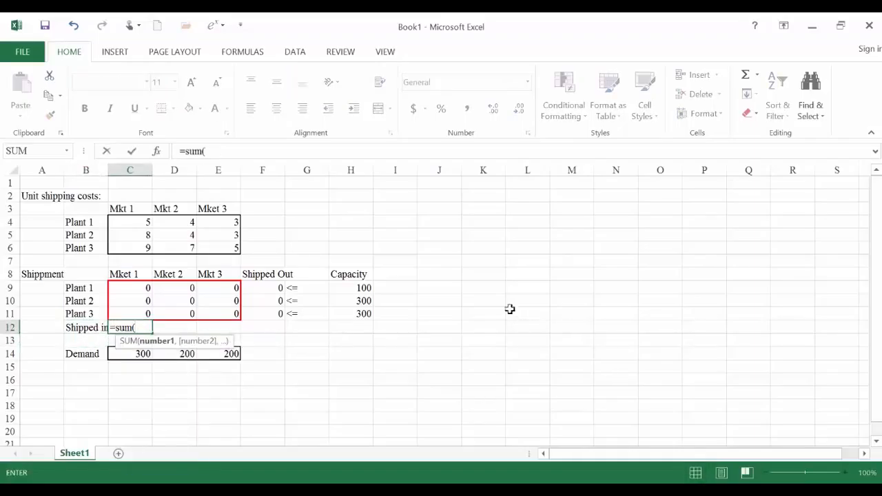
{"action": "left_click_drag", "start_coordinate": [151, 290], "coordinate": [139, 310]}
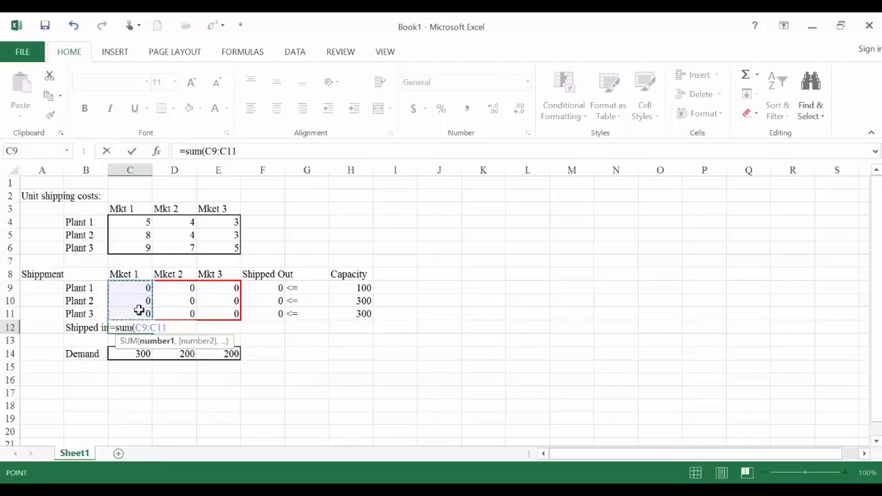
{"action": "key", "text": "Return"}
{"action": "key", "text": "Up"}
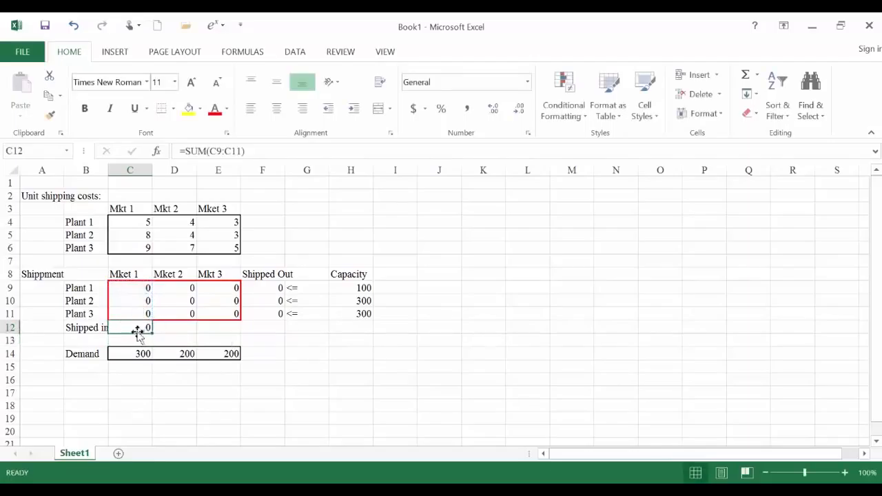
{"action": "left_click_drag", "start_coordinate": [153, 332], "coordinate": [234, 338]}
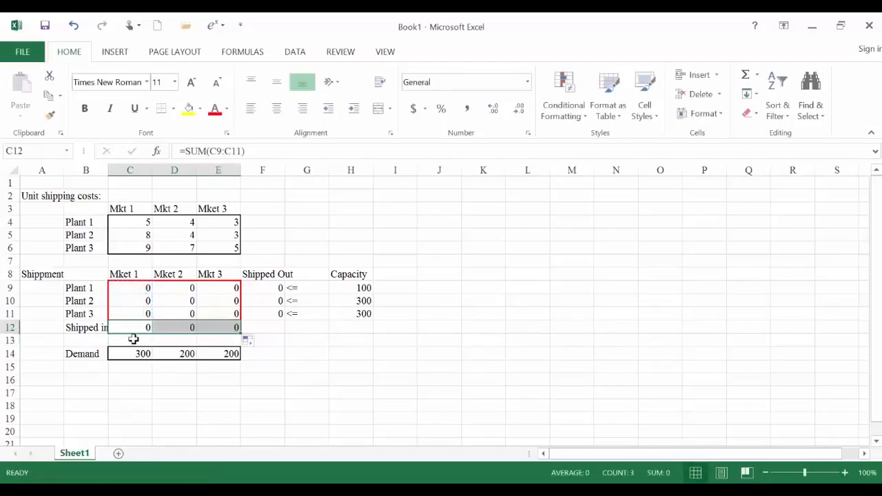
- Enter the constraint sign >= in C13 and copy it across to E13
{"action": "left_click", "coordinate": [140, 343]}
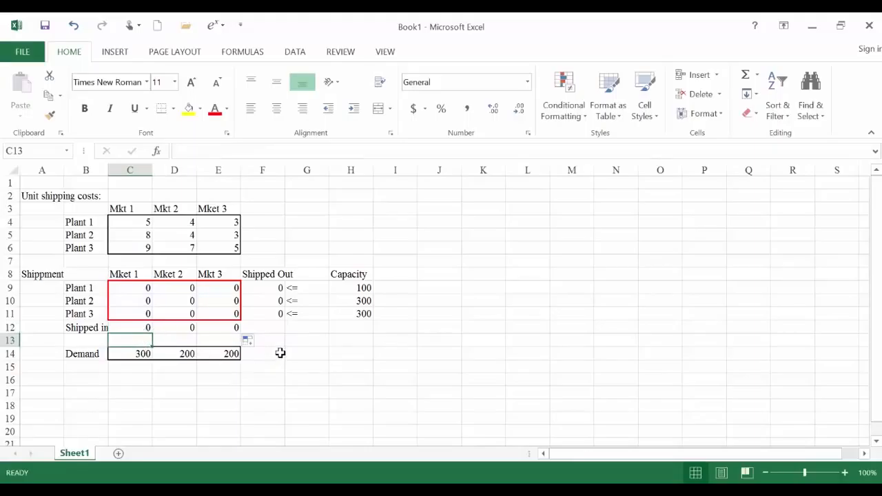
{"action": "type", "text": ">"}
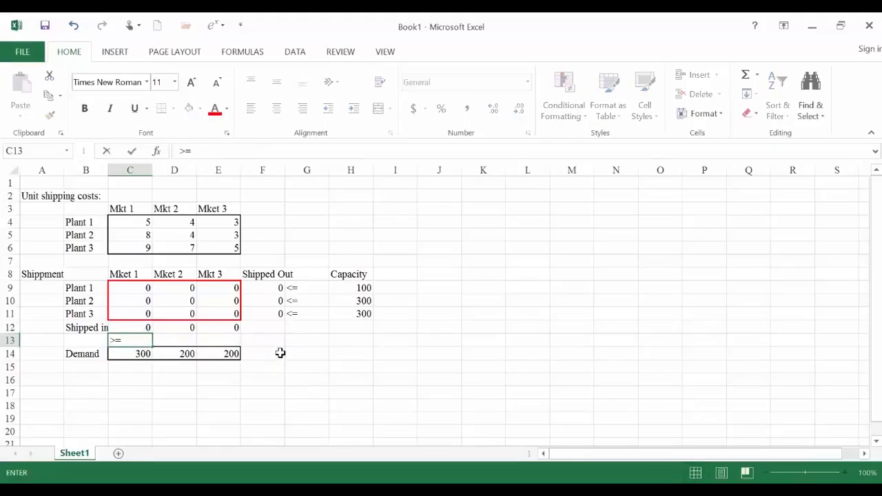
{"action": "type", "text": "="}
{"action": "key", "text": "Return"}
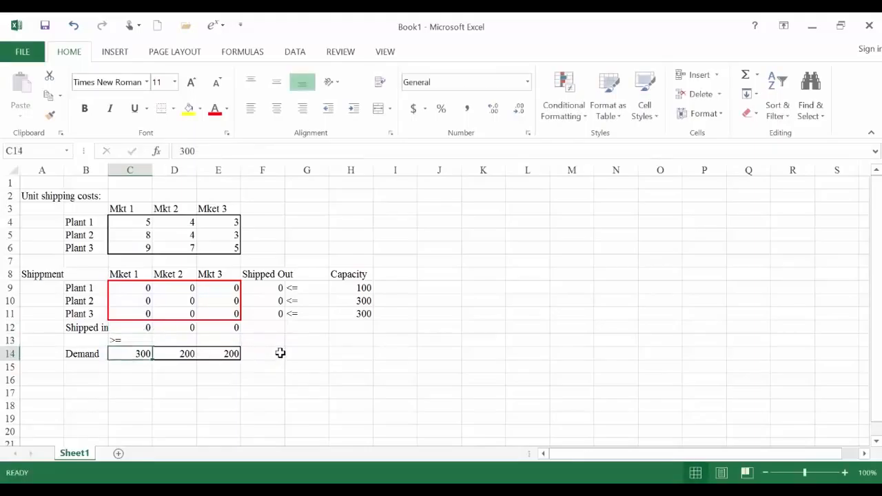
{"action": "left_click", "coordinate": [146, 341]}
{"action": "left_click_drag", "start_coordinate": [153, 345], "coordinate": [211, 359]}
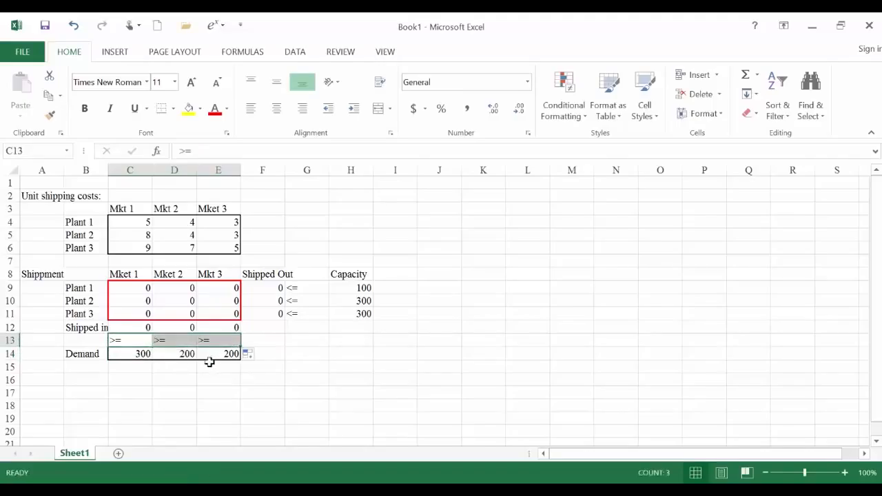
{"action": "left_click", "coordinate": [209, 368]}
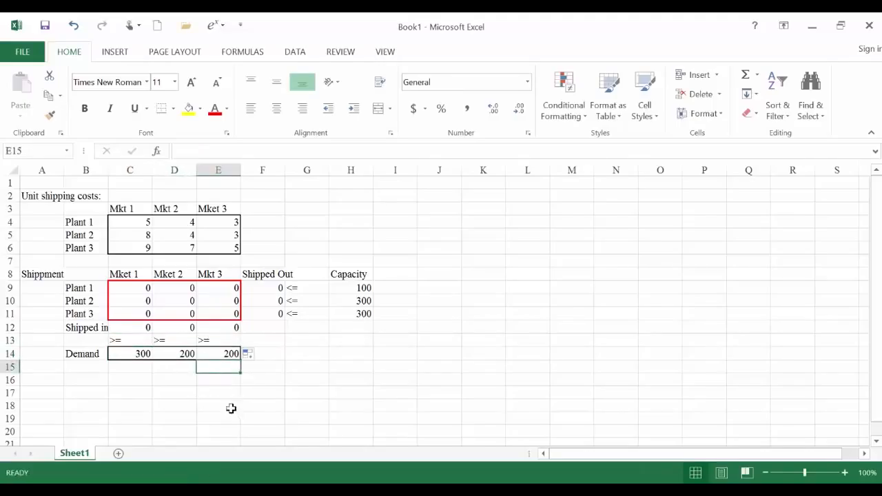
- Center the contents of C4:E14 and the <= signs in G9:G11
{"action": "left_click", "coordinate": [122, 340]}
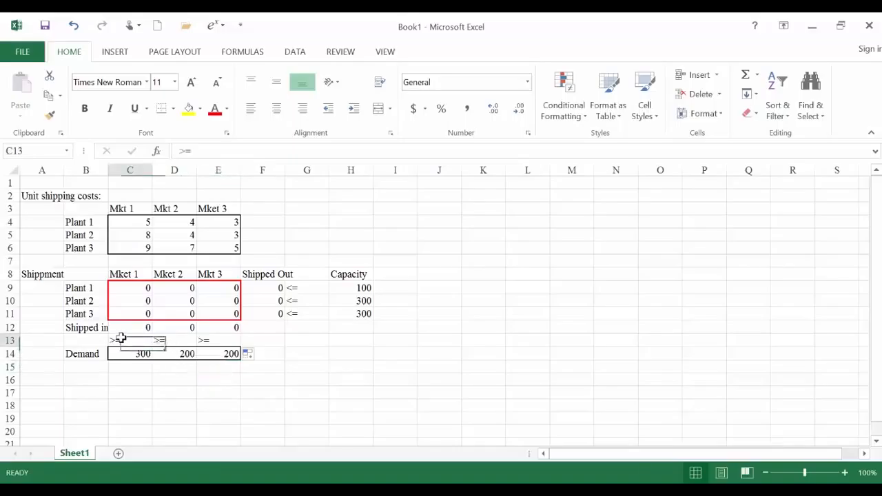
{"action": "left_click_drag", "start_coordinate": [131, 223], "coordinate": [213, 352]}
{"action": "left_click", "coordinate": [277, 109]}
{"action": "left_click", "coordinate": [308, 366]}
{"action": "left_click_drag", "start_coordinate": [298, 289], "coordinate": [302, 310]}
{"action": "left_click", "coordinate": [276, 108]}
{"action": "left_click", "coordinate": [233, 404]}
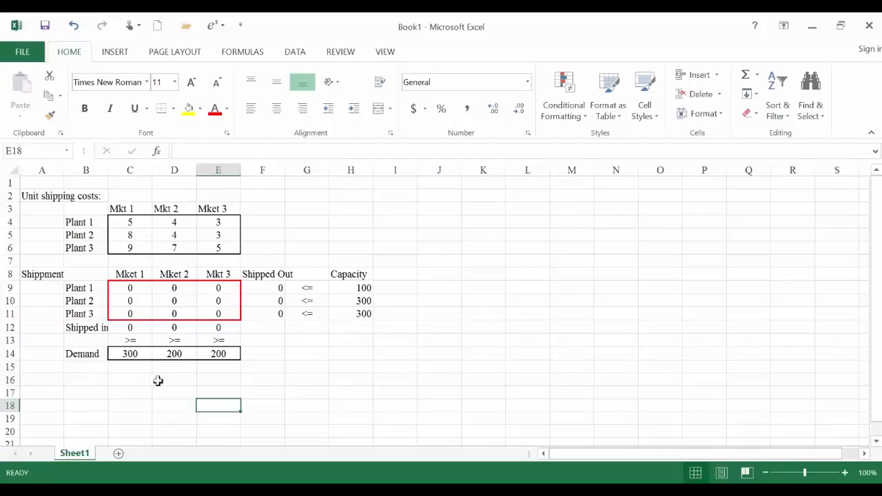
- Enter the label Total Costs in A16
{"action": "left_click", "coordinate": [43, 380]}
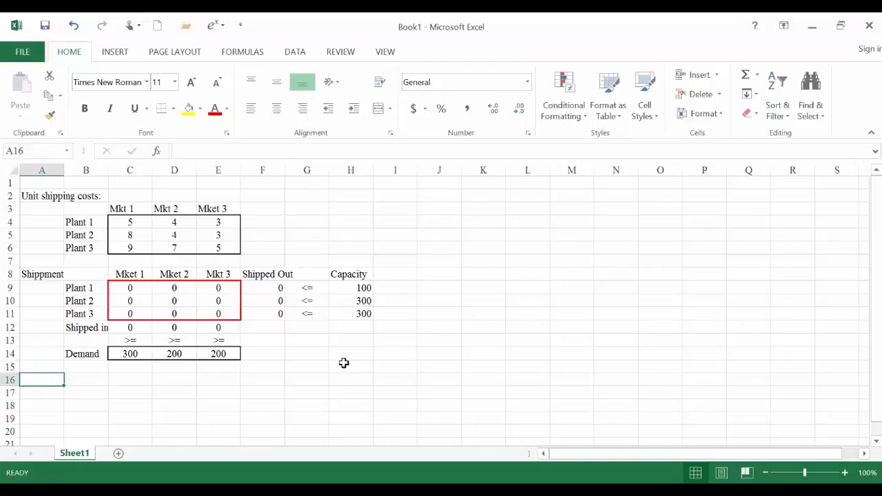
{"action": "type", "text": "Total Costs"}
{"action": "key", "text": "Return"}
- Calculate the total cost in C16 with =SUMPRODUCT(C4:E6,C9:E11), multiplying unit costs by shipments
{"action": "key", "text": "Up"}
{"action": "key", "text": "Right"}
{"action": "key", "text": "Right"}
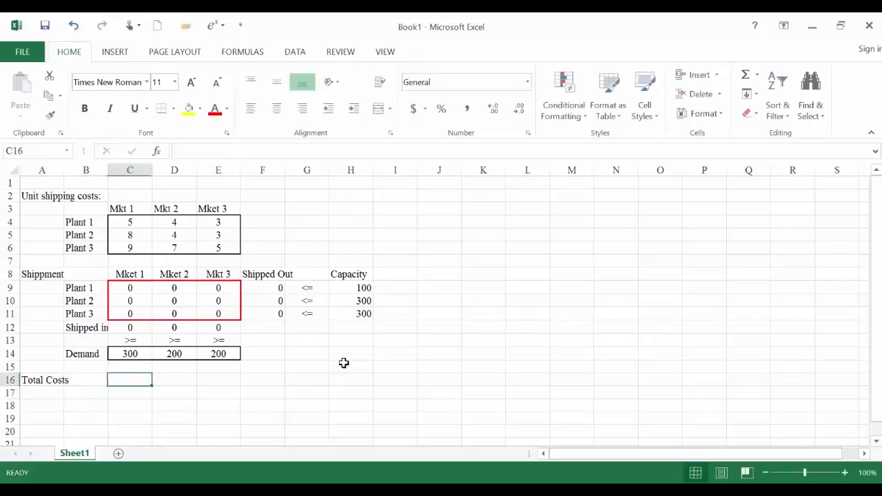
{"action": "type", "text": "=sum"}
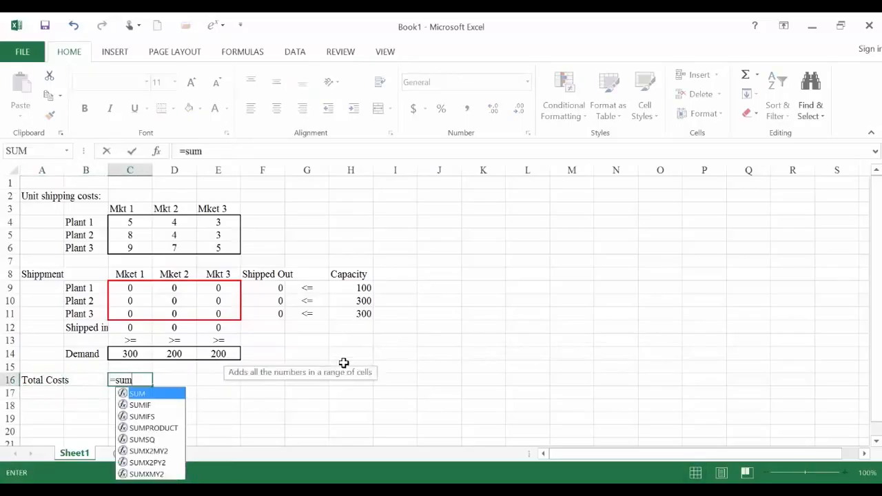
{"action": "type", "text": "product("}
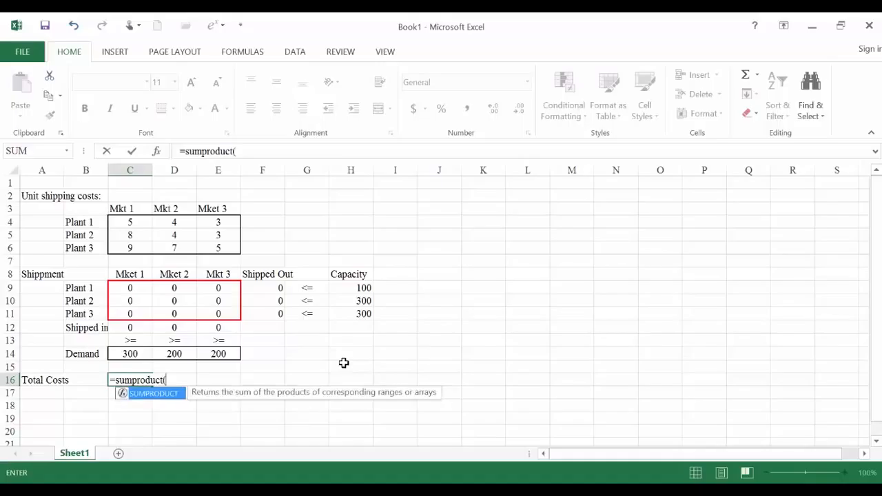
{"action": "left_click_drag", "start_coordinate": [126, 222], "coordinate": [214, 247]}
{"action": "type", "text": ","}
{"action": "left_click_drag", "start_coordinate": [133, 287], "coordinate": [216, 312]}
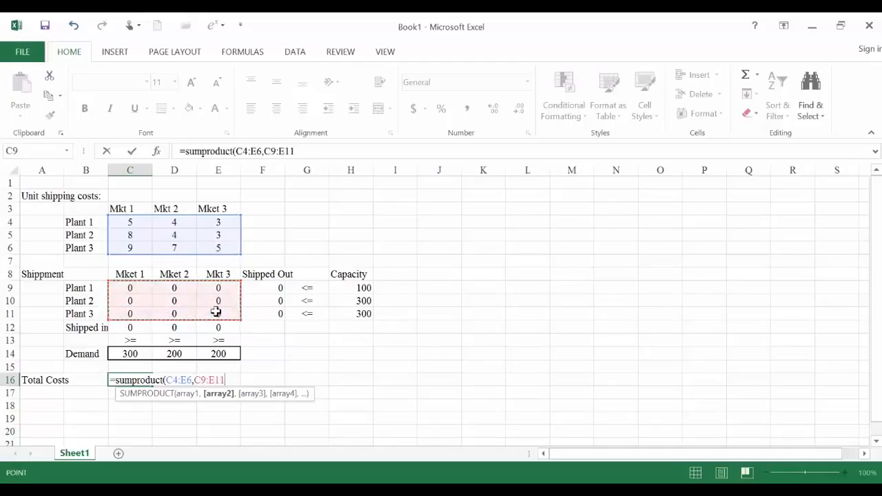
{"action": "type", "text": ")"}
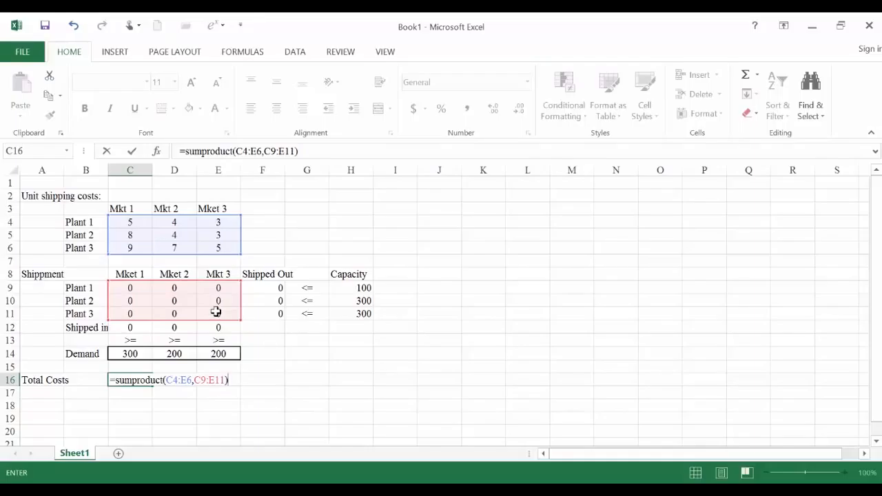
{"action": "key", "text": "Return"}
{"action": "key", "text": "Up"}
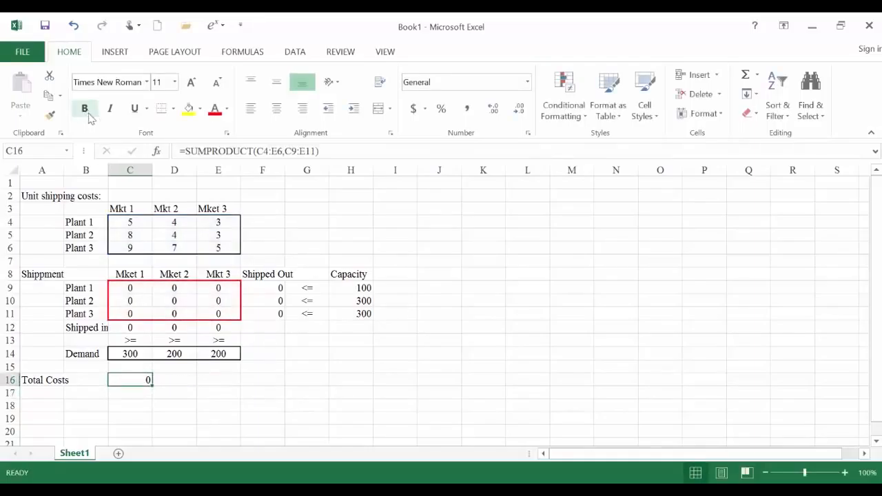
- Add a box border around the total cost cell C16
{"action": "left_click", "coordinate": [173, 109]}
{"action": "left_click", "coordinate": [233, 260]}
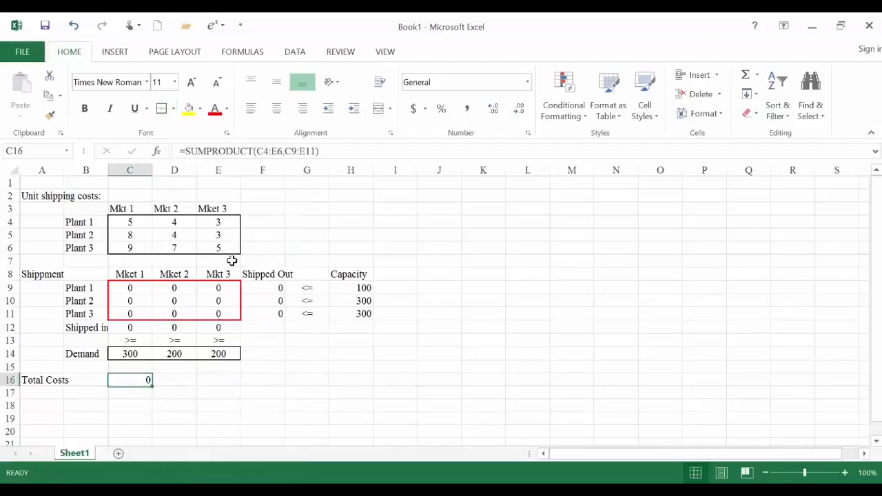
{"action": "left_click", "coordinate": [211, 392]}
- Open Solver with the total cost cell C16 as the objective
{"action": "left_click", "coordinate": [142, 380]}
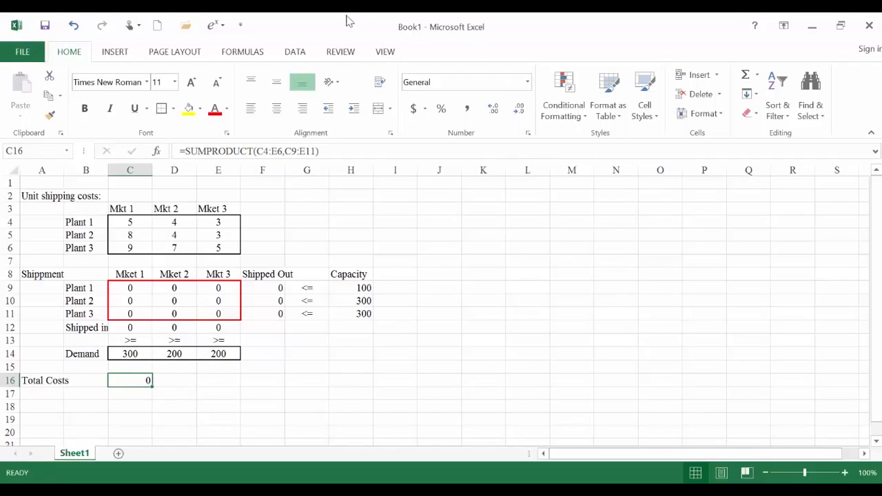
{"action": "left_click", "coordinate": [295, 53]}
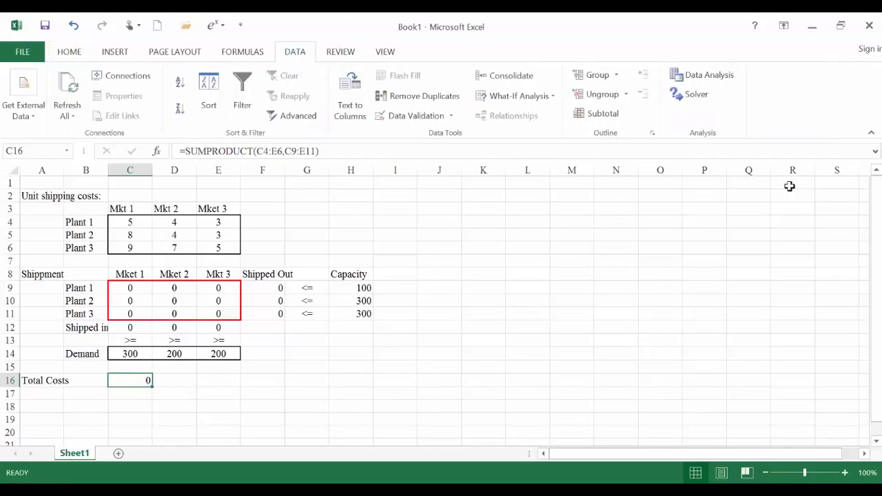
{"action": "left_click", "coordinate": [693, 94]}
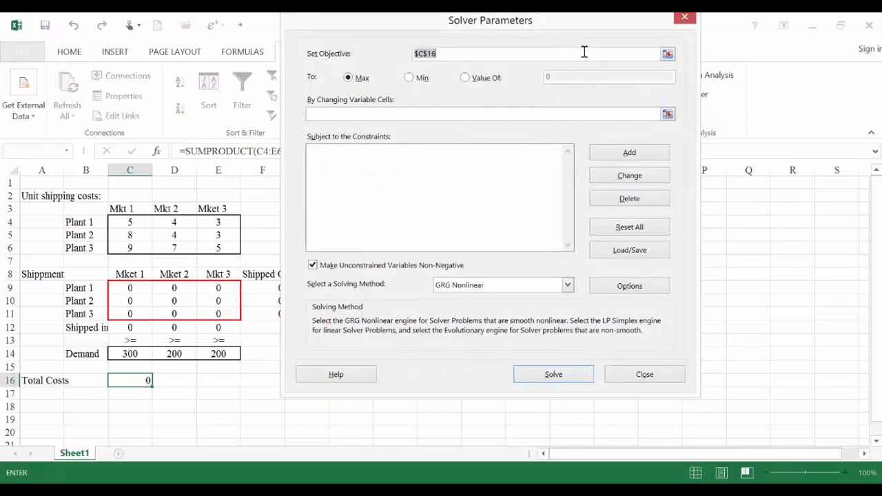
- Set Solver to minimize the total cost in C16 by changing the shipment cells C9:E11
{"action": "left_click_drag", "start_coordinate": [579, 26], "coordinate": [604, 69]}
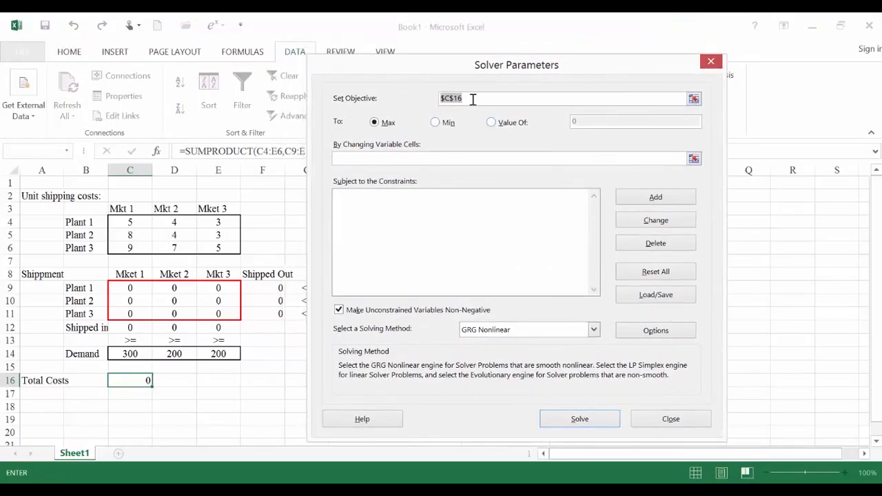
{"action": "left_click", "coordinate": [144, 379]}
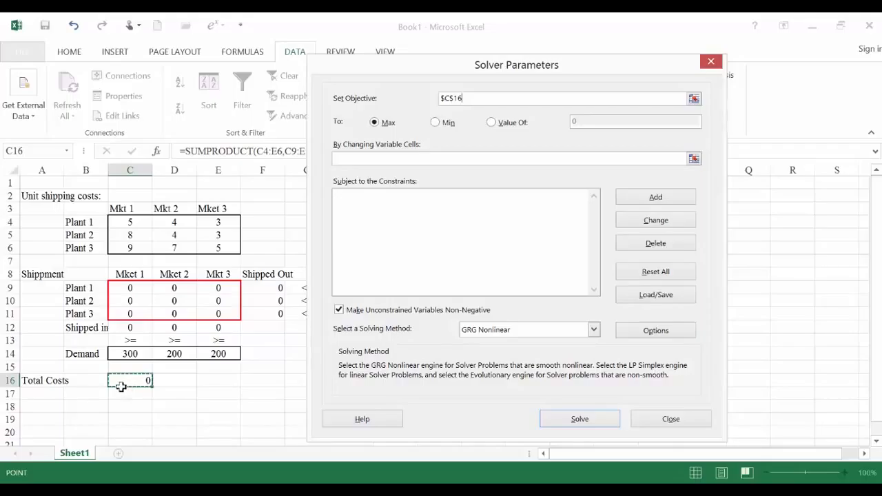
{"action": "left_click", "coordinate": [435, 122]}
{"action": "left_click", "coordinate": [424, 158]}
{"action": "left_click_drag", "start_coordinate": [125, 288], "coordinate": [209, 314]}
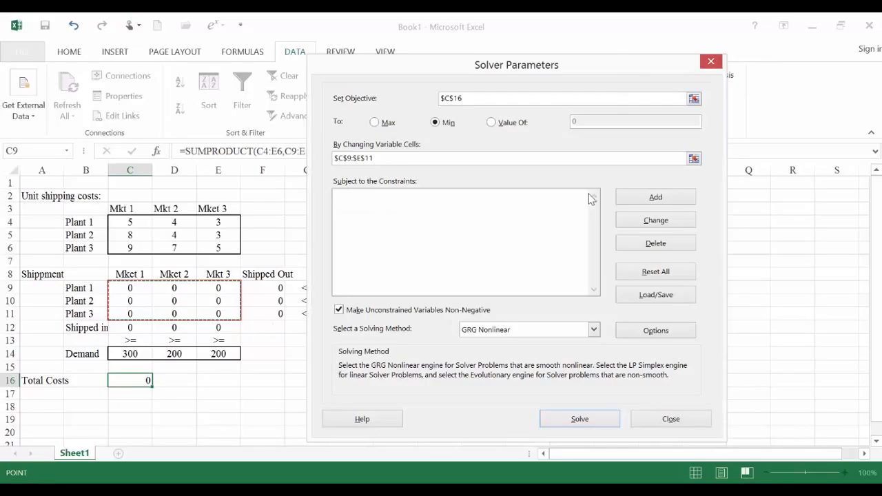
- Add the capacity constraint that the shipped-out totals F9:F11 are <= the capacities H9:H11
{"action": "left_click", "coordinate": [654, 199]}
{"action": "left_click_drag", "start_coordinate": [540, 211], "coordinate": [612, 191]}
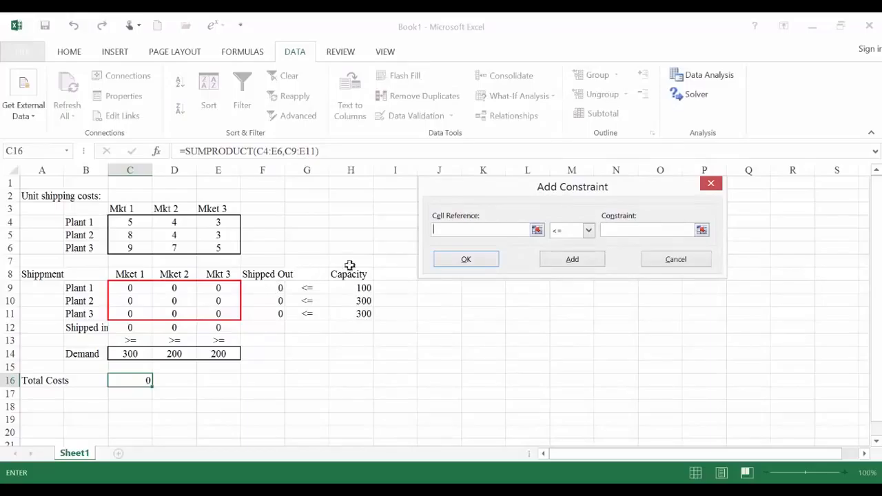
{"action": "left_click_drag", "start_coordinate": [270, 287], "coordinate": [276, 312]}
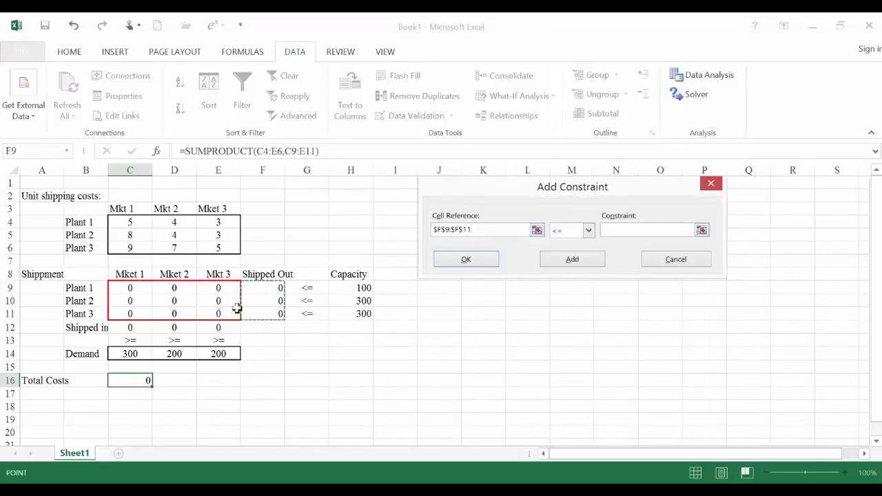
{"action": "left_click", "coordinate": [624, 230]}
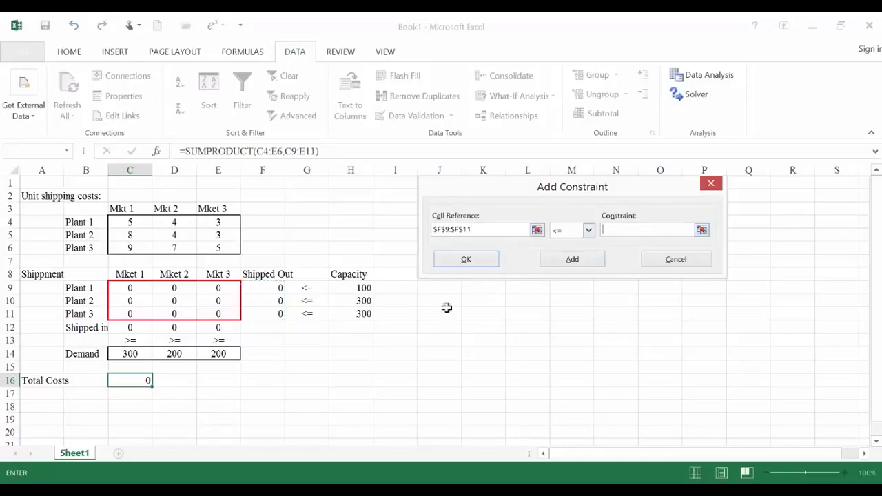
{"action": "left_click_drag", "start_coordinate": [348, 289], "coordinate": [347, 311]}
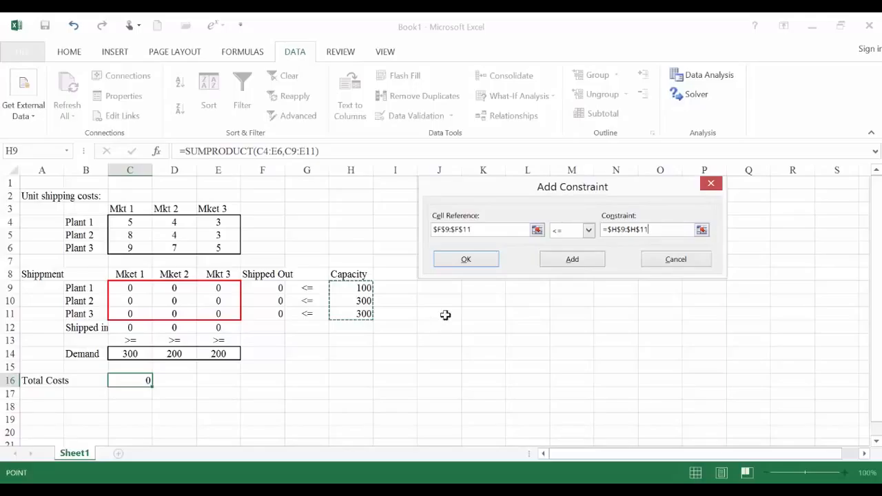
{"action": "left_click", "coordinate": [575, 262]}
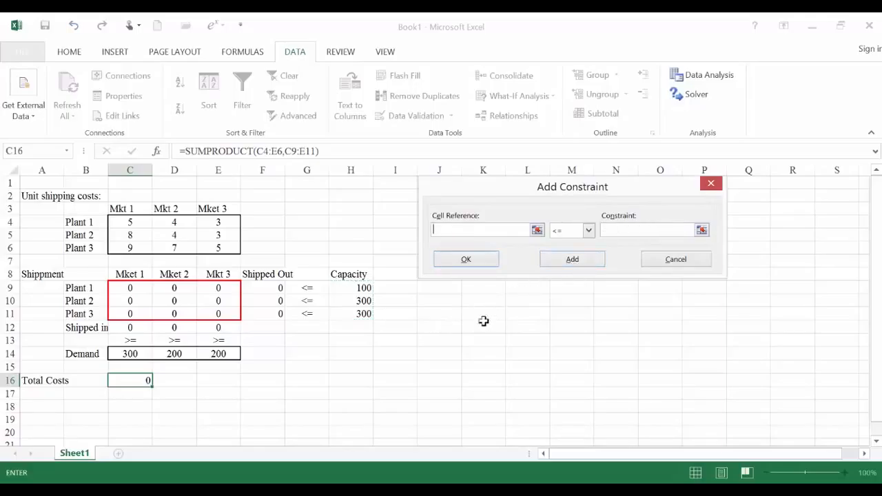
- Add the demand constraint that the shipped-in totals C12:E12 are >= the demands C14:E14, and finish adding constraints
{"action": "left_click_drag", "start_coordinate": [129, 328], "coordinate": [221, 327]}
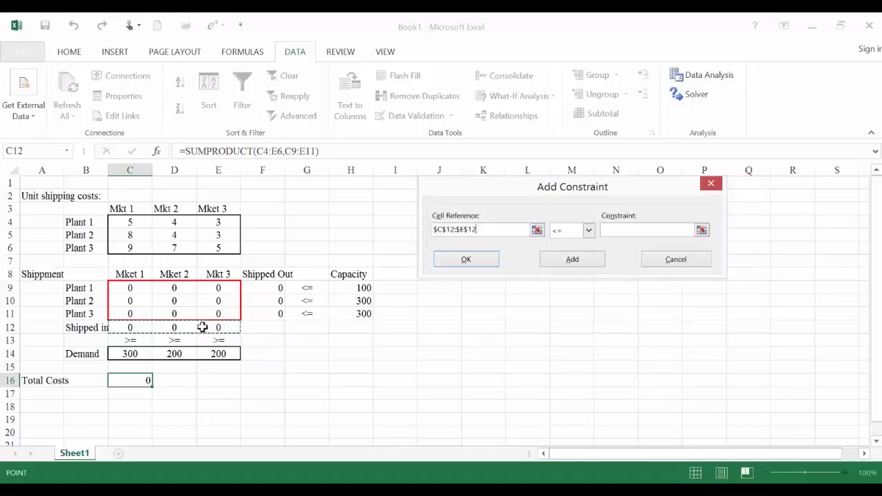
{"action": "left_click", "coordinate": [590, 234]}
{"action": "left_click", "coordinate": [572, 262]}
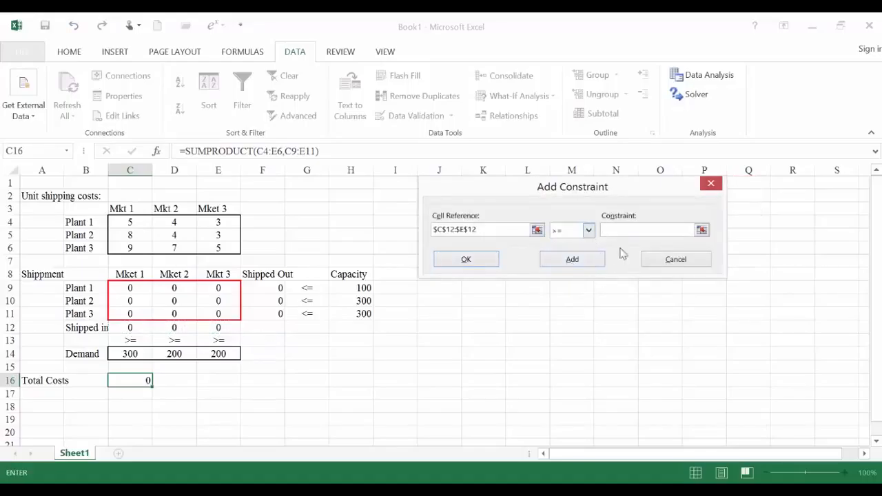
{"action": "left_click_drag", "start_coordinate": [129, 354], "coordinate": [202, 356]}
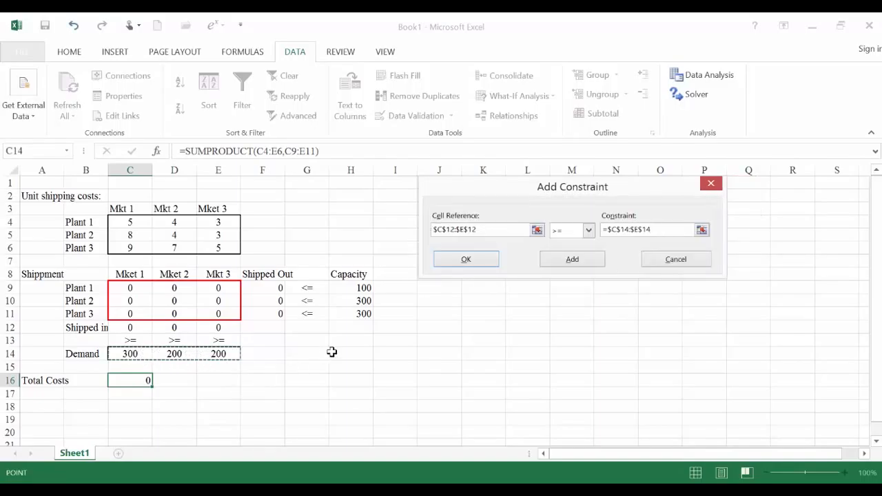
{"action": "left_click", "coordinate": [462, 265]}
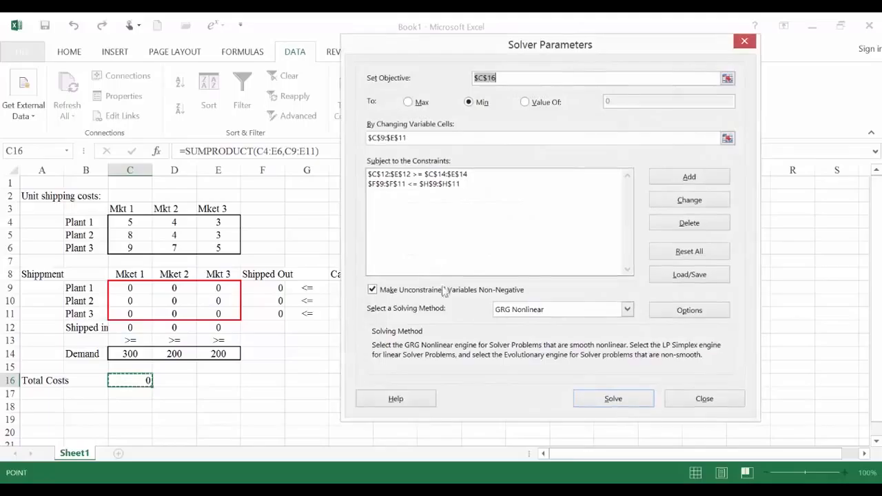
- Choose Simplex LP as the solving method with unconstrained variables non-negative, and solve the model
{"action": "left_click", "coordinate": [373, 290]}
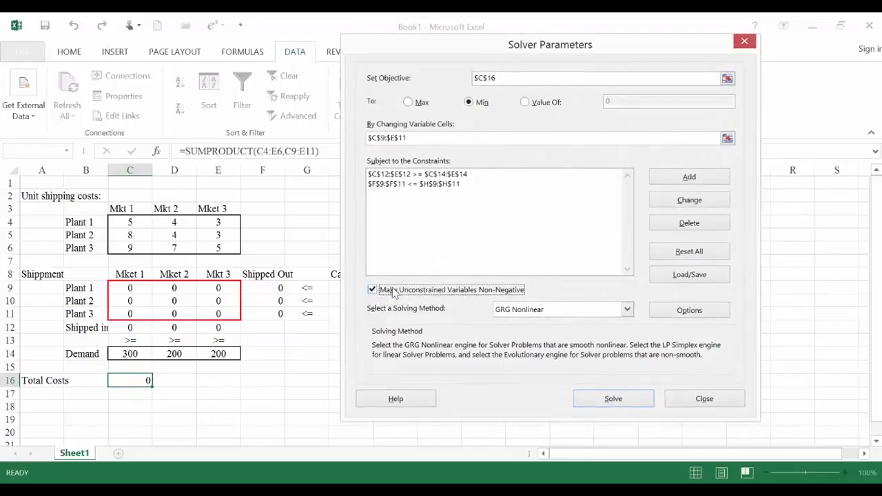
{"action": "left_click", "coordinate": [627, 310]}
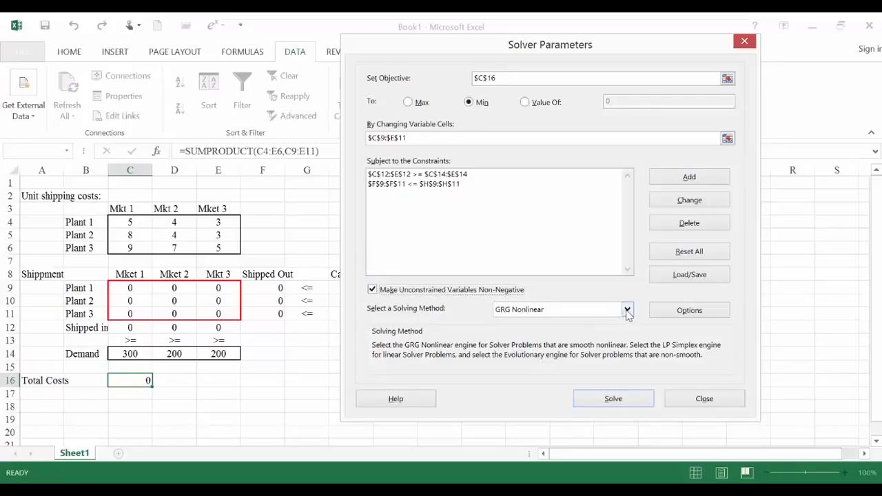
{"action": "left_click", "coordinate": [544, 332]}
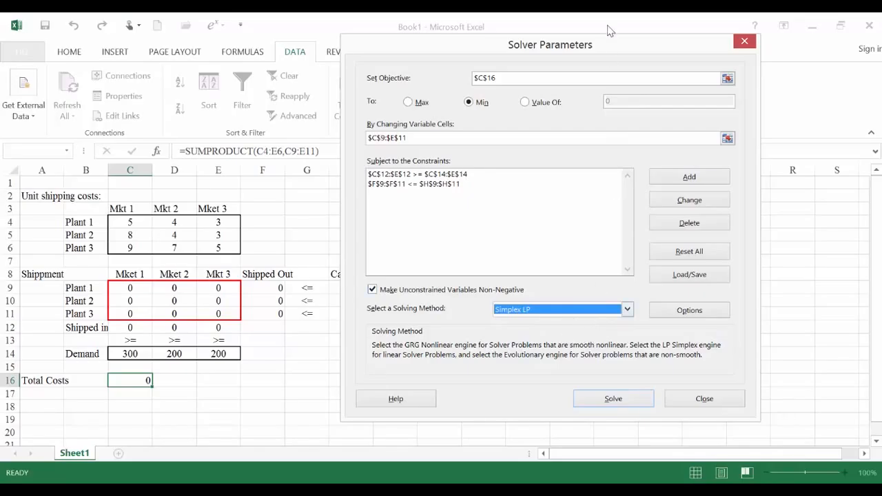
{"action": "left_click_drag", "start_coordinate": [610, 51], "coordinate": [670, 72]}
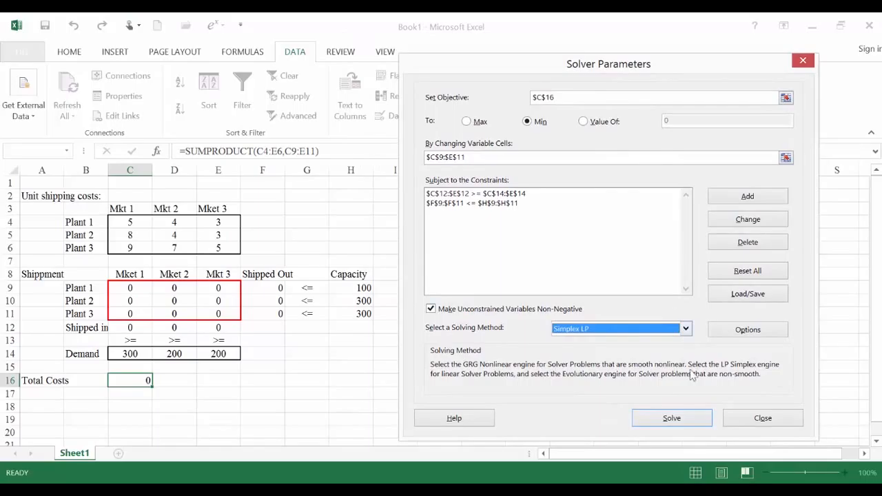
{"action": "left_click", "coordinate": [676, 418]}
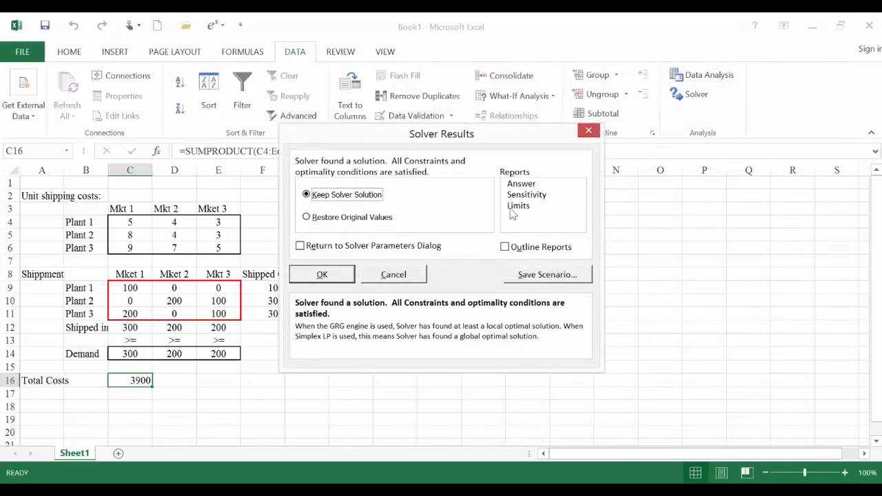
- Keep the Solver solution and generate the Answer and Sensitivity reports
{"action": "left_click", "coordinate": [527, 184]}
{"action": "left_click", "coordinate": [529, 196], "text": "shift"}
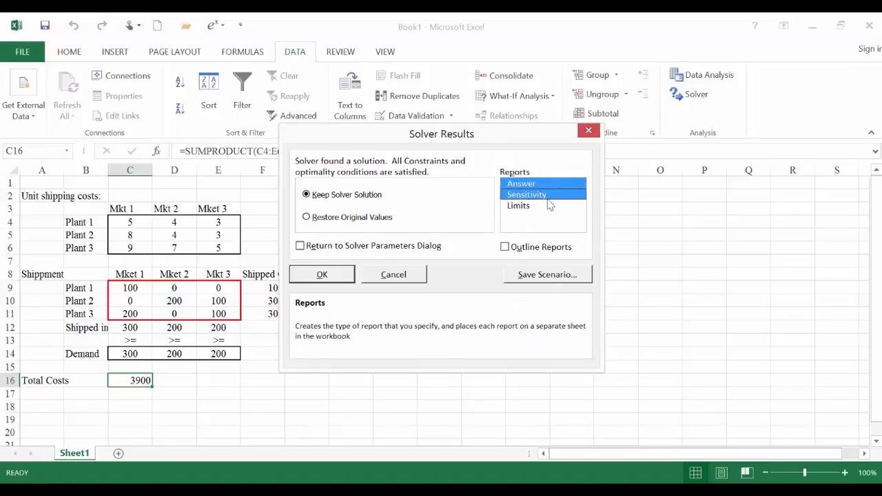
{"action": "left_click", "coordinate": [344, 279]}
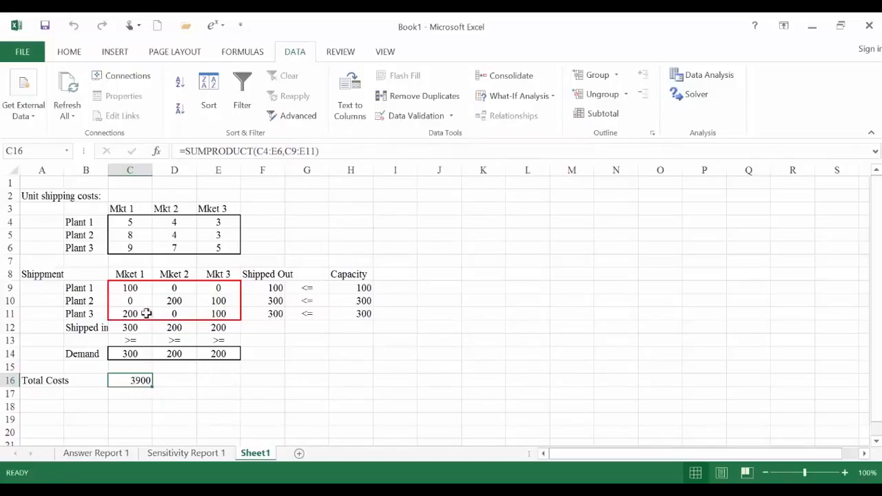
- Review the solved shipments from each plant to each market and the total cost in C16
{"action": "left_click", "coordinate": [130, 289]}
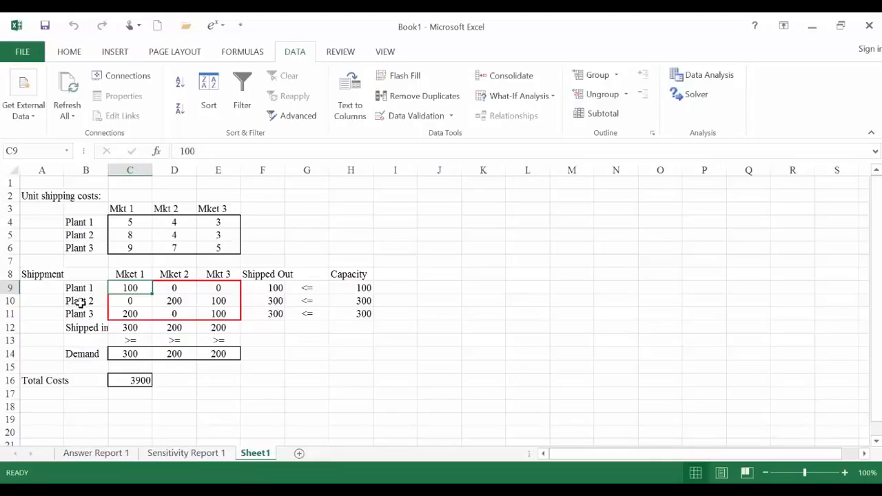
{"action": "left_click", "coordinate": [163, 302]}
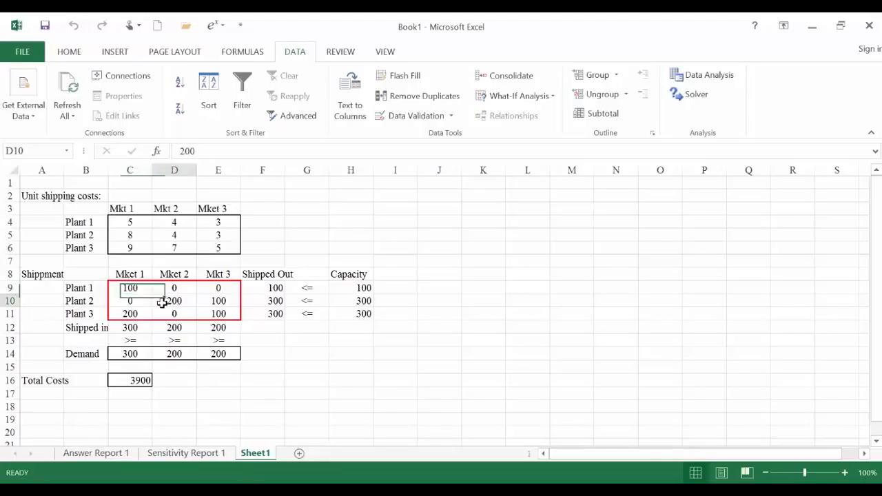
{"action": "left_click", "coordinate": [219, 304]}
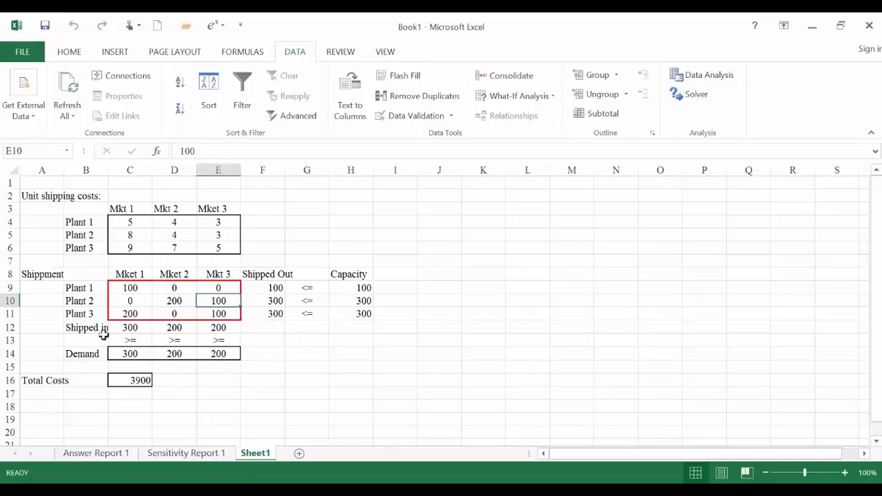
{"action": "left_click", "coordinate": [89, 313]}
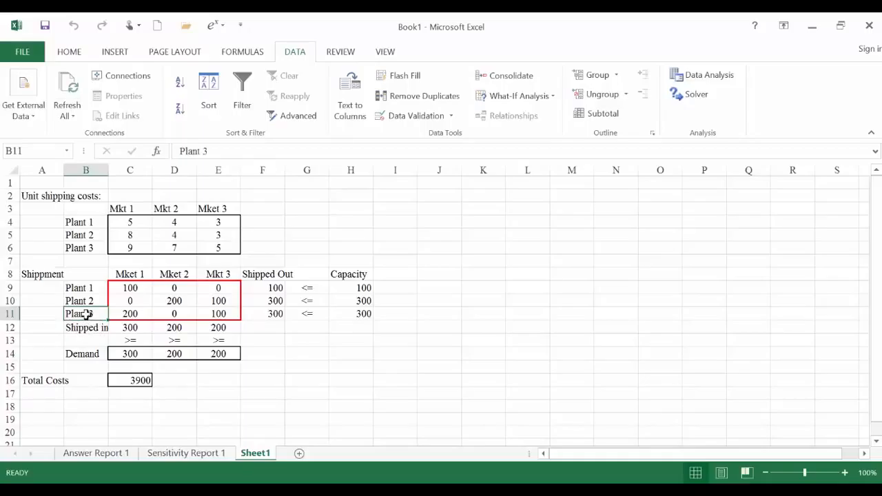
{"action": "left_click", "coordinate": [133, 314]}
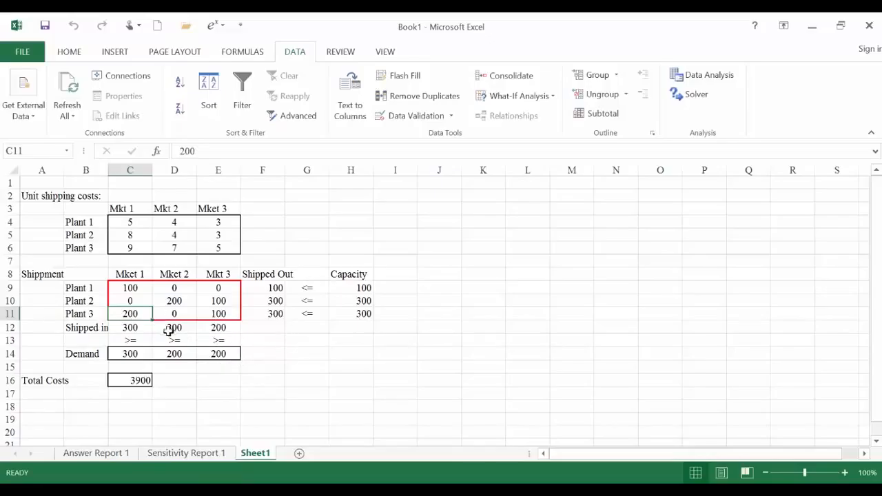
{"action": "left_click", "coordinate": [218, 317]}
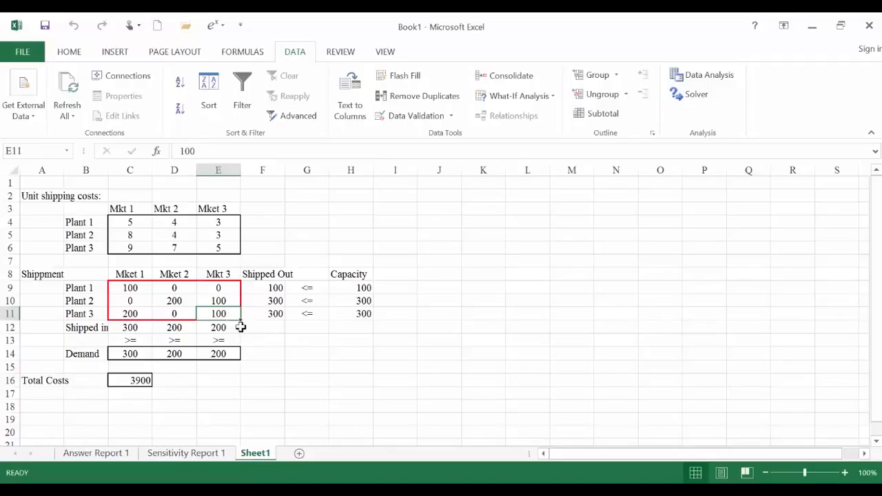
{"action": "left_click", "coordinate": [136, 381]}
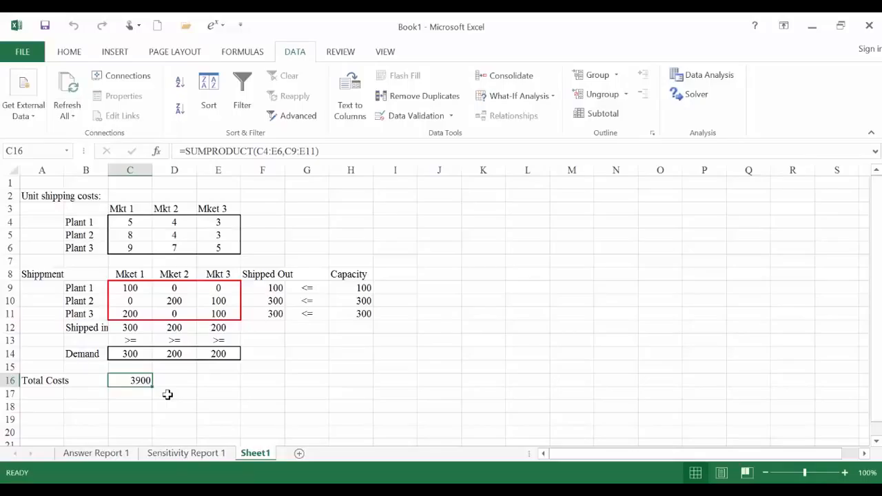
{"action": "left_click", "coordinate": [131, 403]}
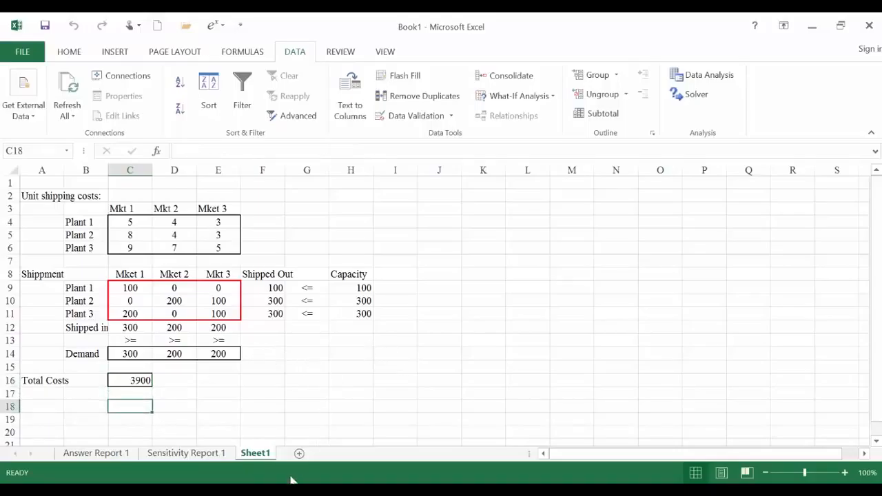
- Switch to QA Lecture Note 6.pdf in Adobe Reader, check the Executive Furniture Corp. network and cost table, and return to the Excel workbook
{"action": "mouse_move", "coordinate": [322, 490]}
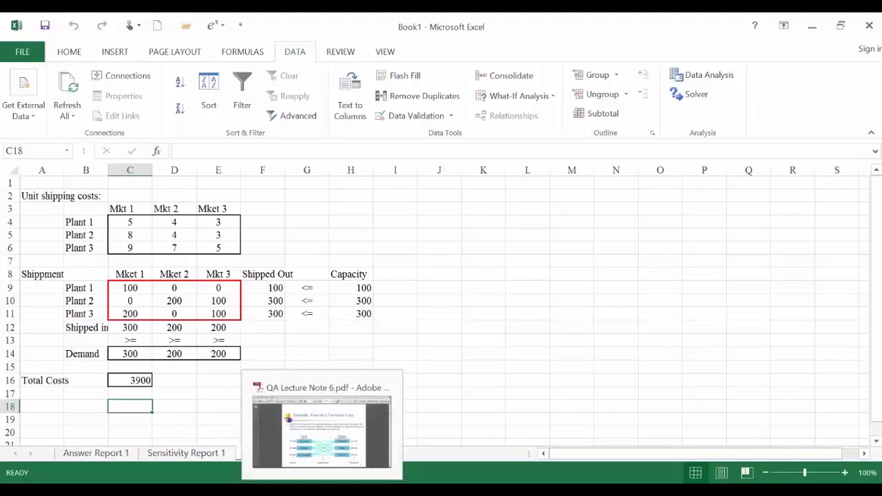
{"action": "left_click", "coordinate": [321, 431]}
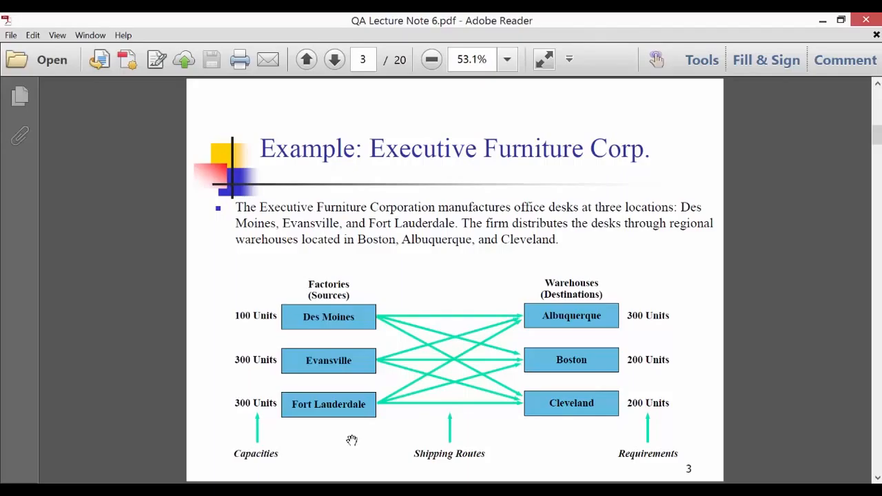
{"action": "scroll", "coordinate": [351, 441], "scroll_direction": "down", "scroll_amount": 1}
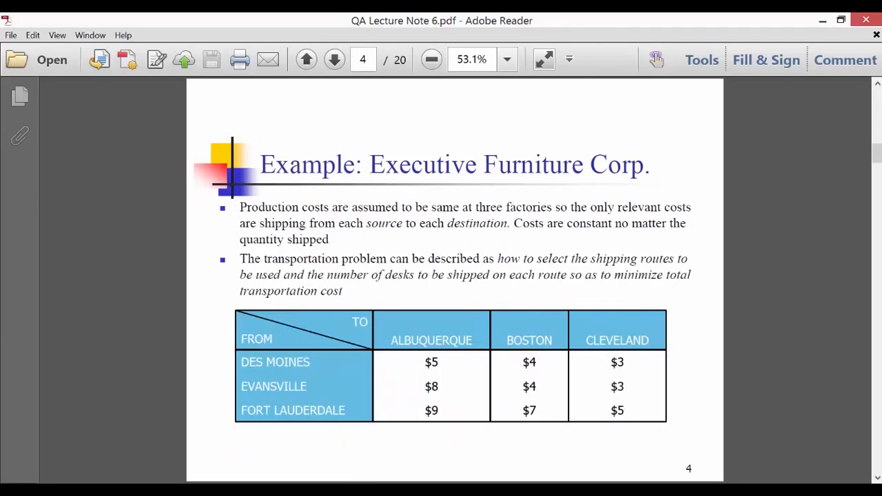
{"action": "key", "text": "alt+Tab"}
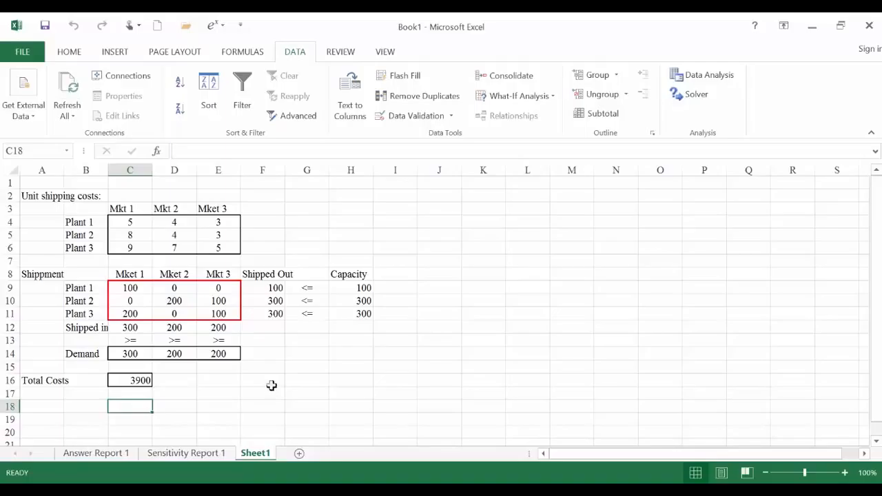
- Compare the sum of the plant capacities H9:H11 with the sum of the market demands C14:E14
{"action": "left_click_drag", "start_coordinate": [361, 288], "coordinate": [354, 314]}
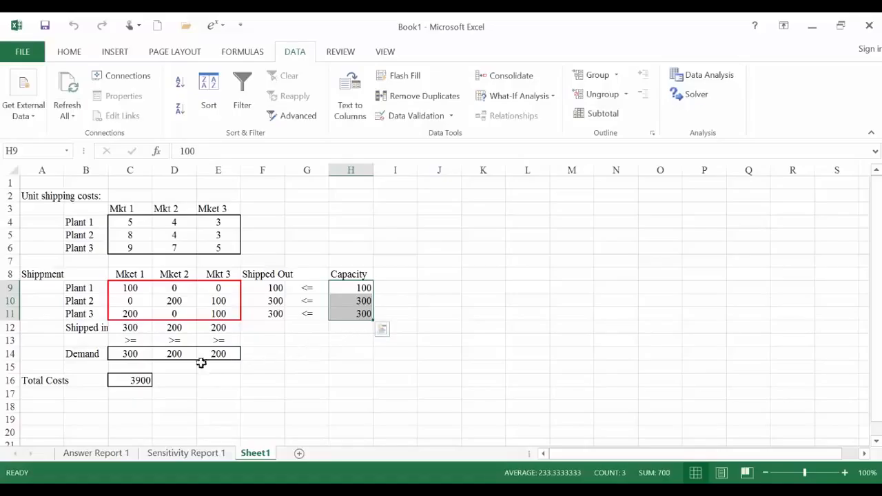
{"action": "left_click_drag", "start_coordinate": [128, 354], "coordinate": [209, 355]}
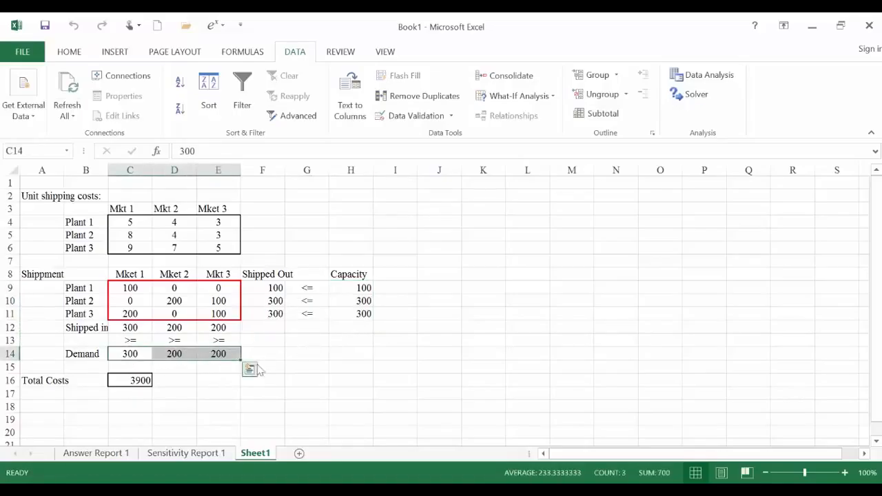
{"action": "left_click", "coordinate": [347, 357]}
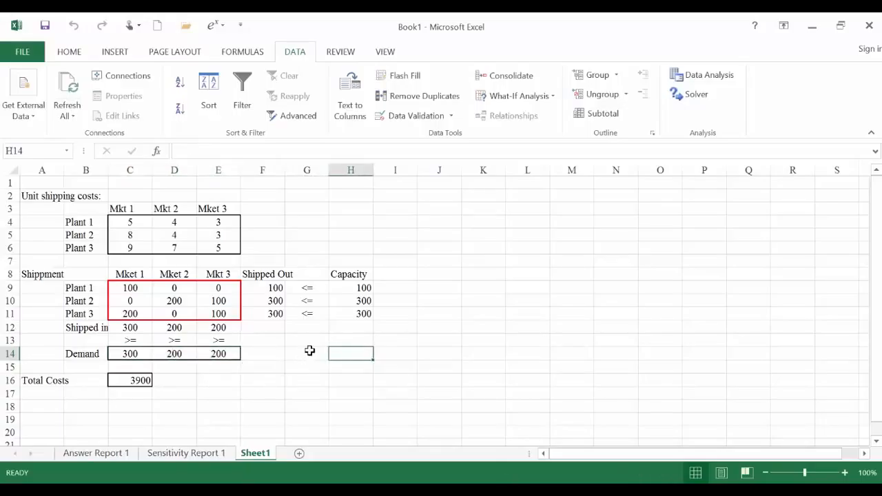
{"action": "left_click_drag", "start_coordinate": [131, 353], "coordinate": [211, 354]}
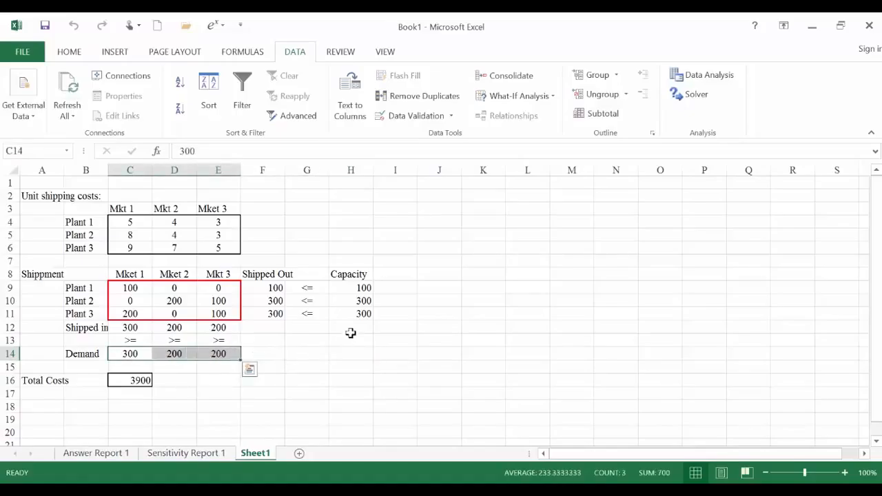
- Check the plant capacities H9:H11 and how the >= signs in row 13 relate the Shipped in row to the Demand row
{"action": "left_click_drag", "start_coordinate": [360, 290], "coordinate": [361, 314]}
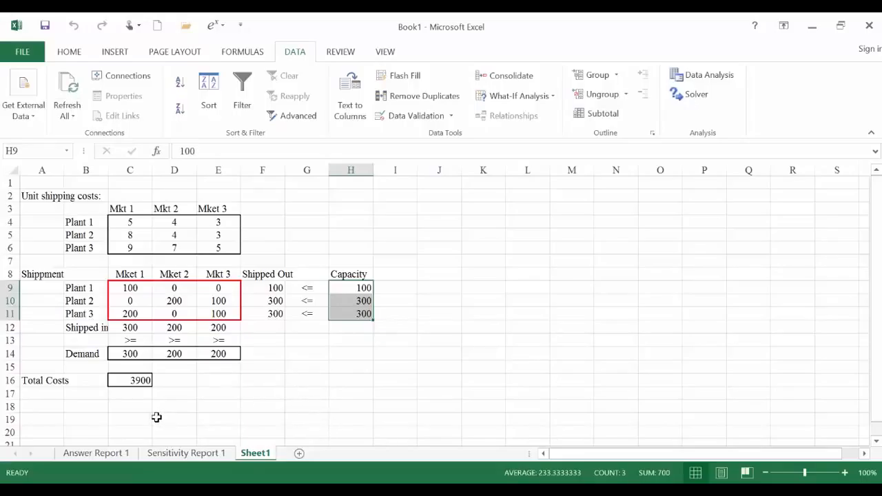
{"action": "left_click", "coordinate": [8, 340]}
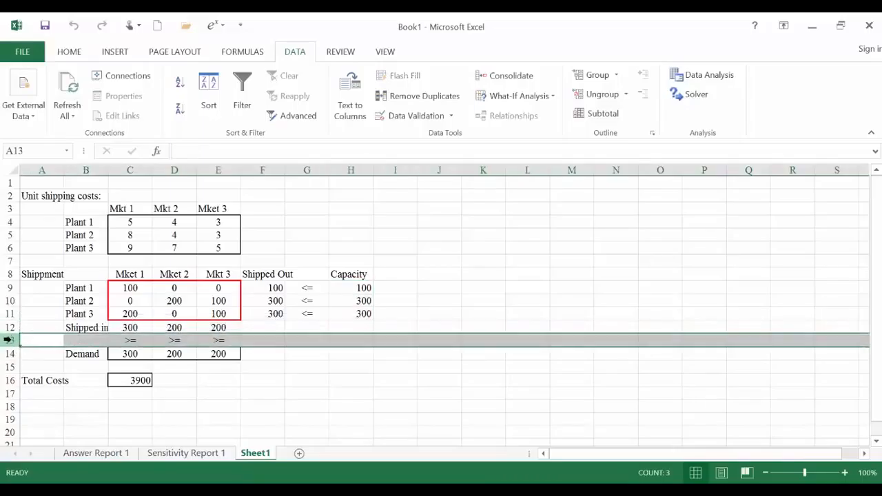
{"action": "left_click", "coordinate": [133, 342]}
{"action": "left_click", "coordinate": [170, 341]}
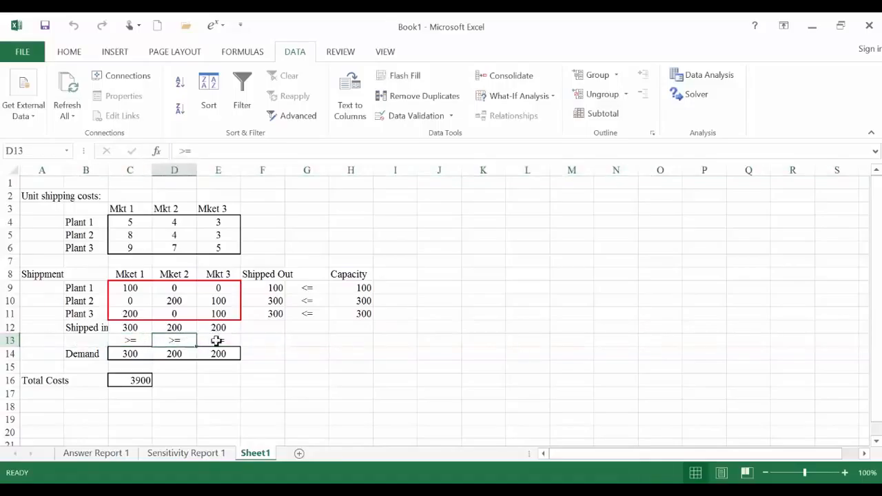
{"action": "left_click", "coordinate": [217, 341]}
{"action": "left_click", "coordinate": [131, 341]}
{"action": "left_click", "coordinate": [174, 340]}
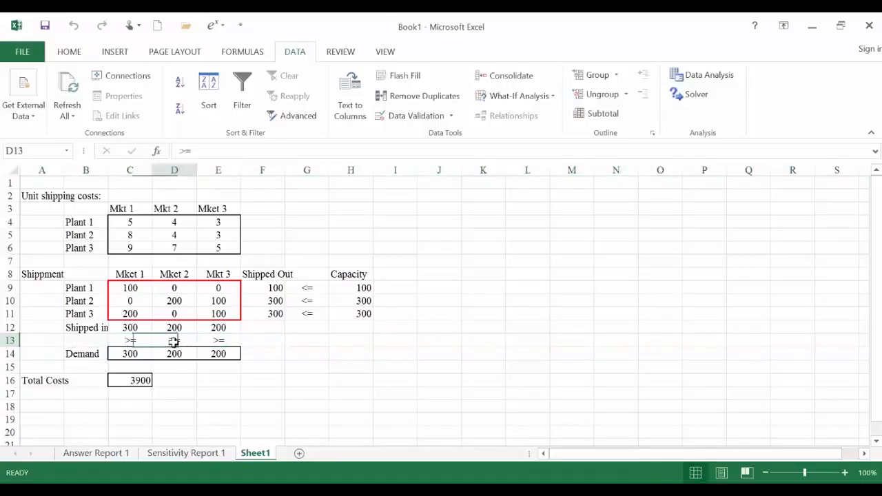
{"action": "left_click", "coordinate": [202, 340]}
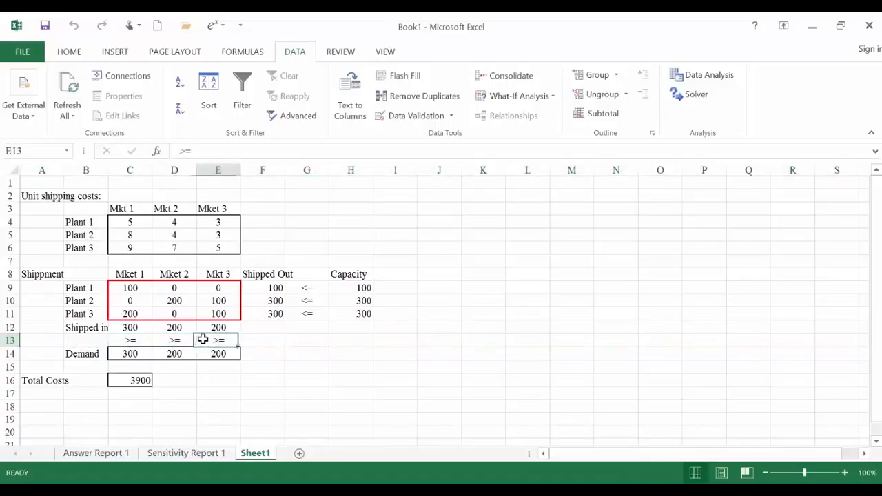
{"action": "left_click", "coordinate": [135, 329]}
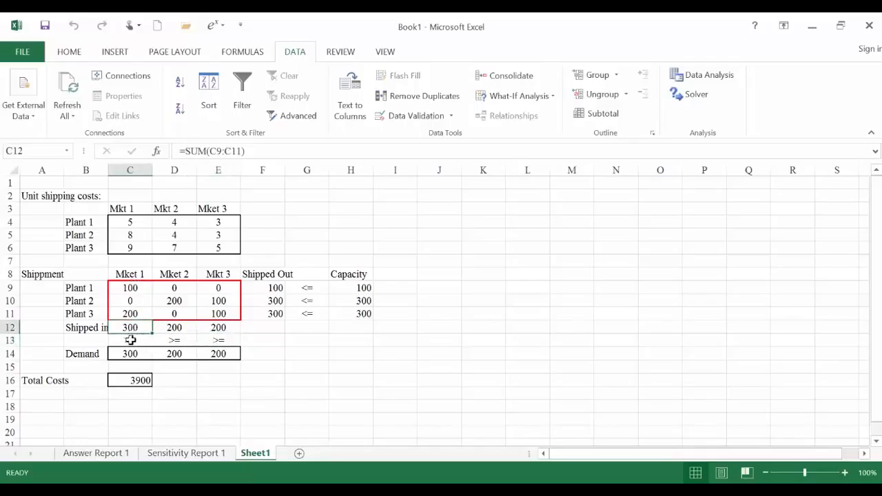
{"action": "left_click", "coordinate": [129, 340]}
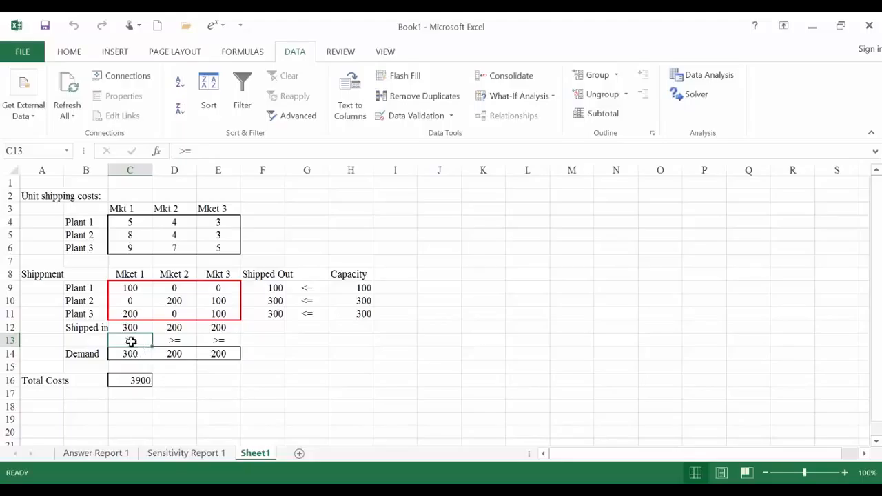
{"action": "left_click", "coordinate": [126, 352]}
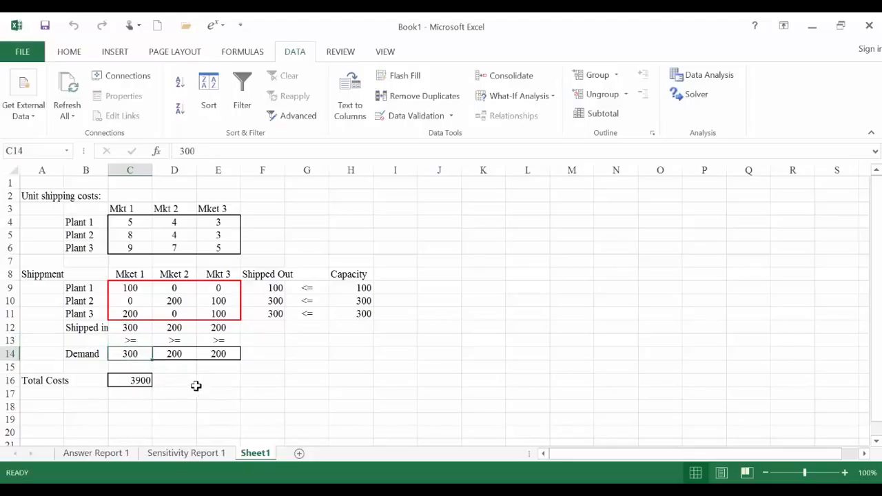
- Inspect the total cost formula in C16
{"action": "left_click", "coordinate": [128, 381]}
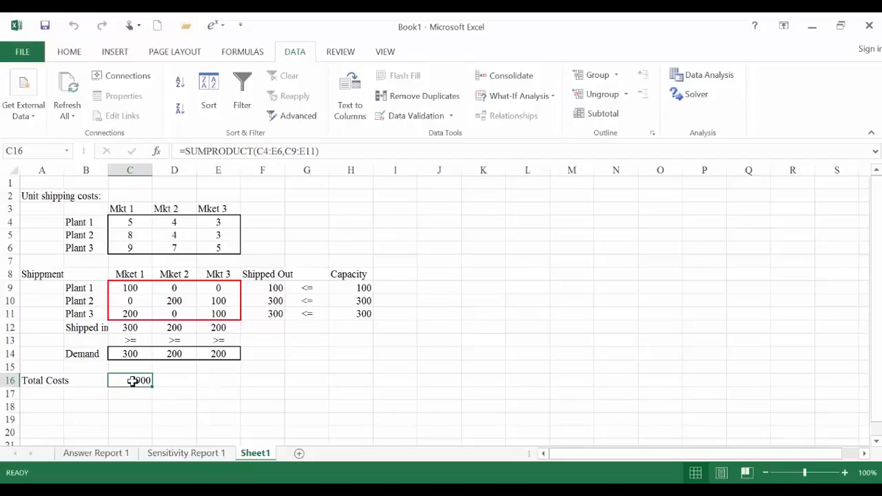
{"action": "left_click", "coordinate": [174, 381]}
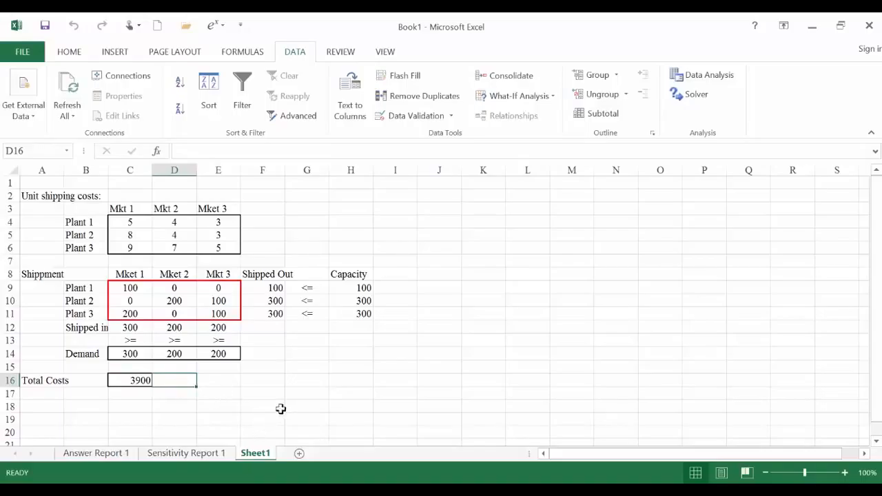
{"action": "left_click", "coordinate": [127, 420]}
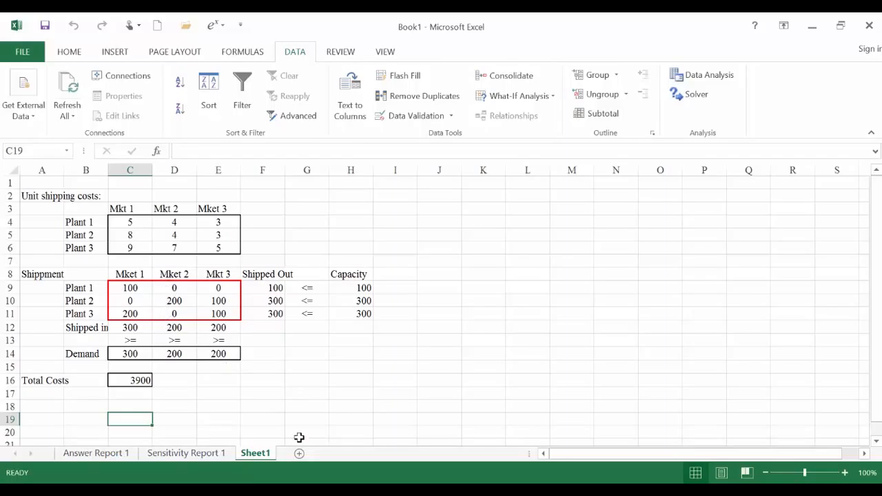
- Switch to QA Lecture Note 6.pdf in Adobe Reader, look through the Executive Furniture Corp. and network formulation slides, and return to the Excel workbook
{"action": "left_click", "coordinate": [317, 490]}
{"action": "scroll", "coordinate": [415, 383], "scroll_direction": "down", "scroll_amount": 1}
{"action": "scroll", "coordinate": [415, 383], "scroll_direction": "up", "scroll_amount": 2}
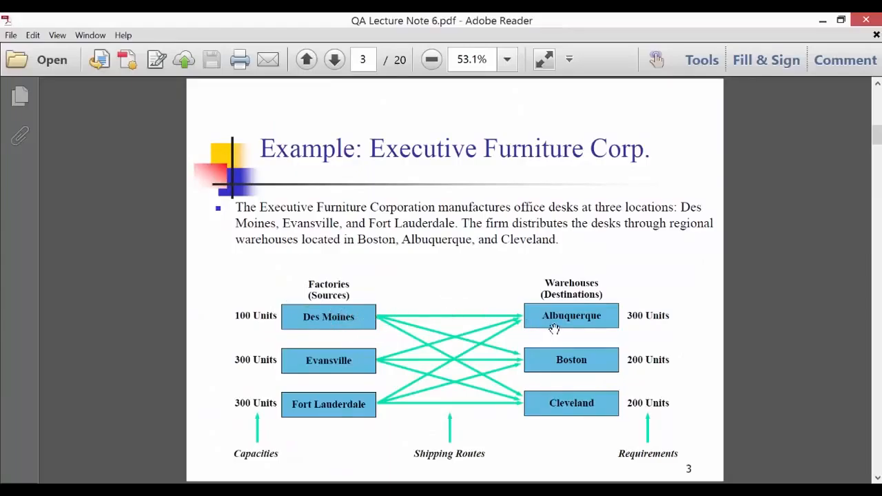
{"action": "scroll", "coordinate": [515, 359], "scroll_direction": "down", "scroll_amount": 4}
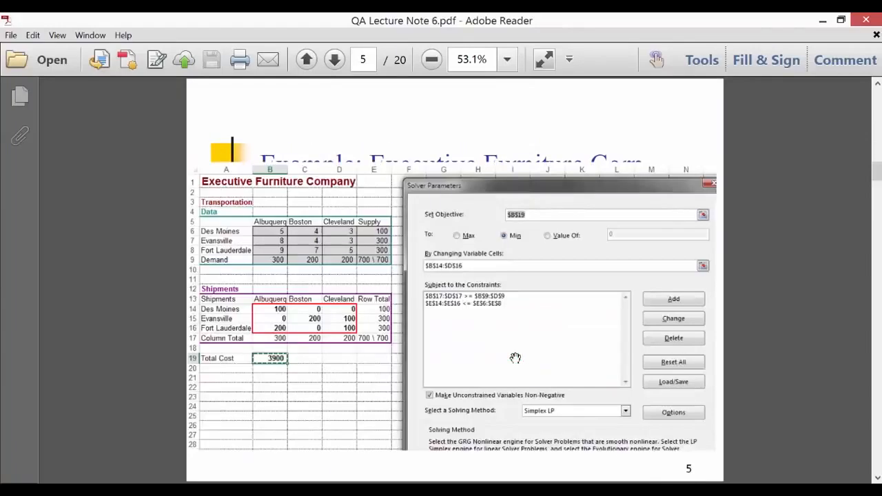
{"action": "scroll", "coordinate": [516, 358], "scroll_direction": "down", "scroll_amount": 4}
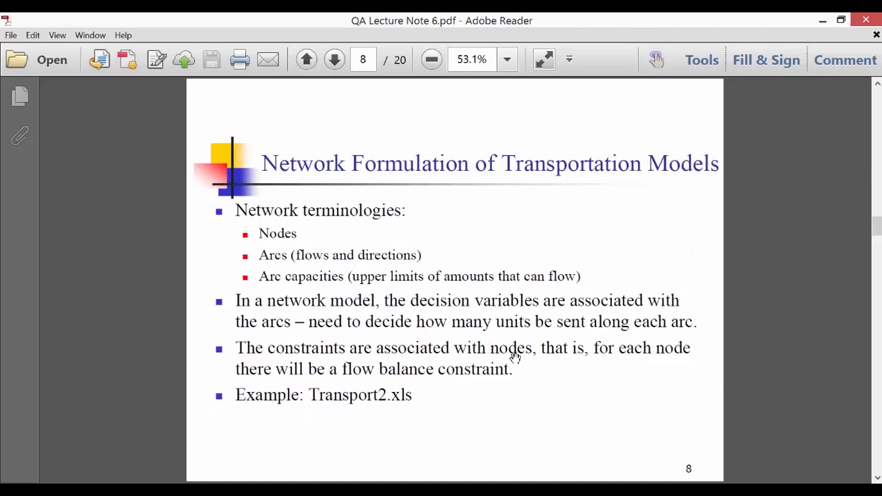
{"action": "scroll", "coordinate": [515, 358], "scroll_direction": "up", "scroll_amount": 1}
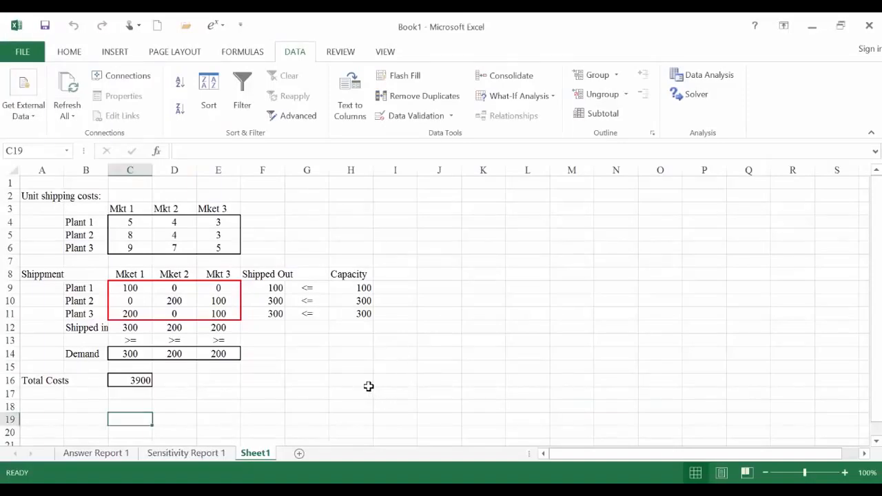
- Review the plant and market labels of the cost table and the shipment quantities in C9:E11
{"action": "left_click", "coordinate": [96, 221]}
{"action": "left_click", "coordinate": [119, 209]}
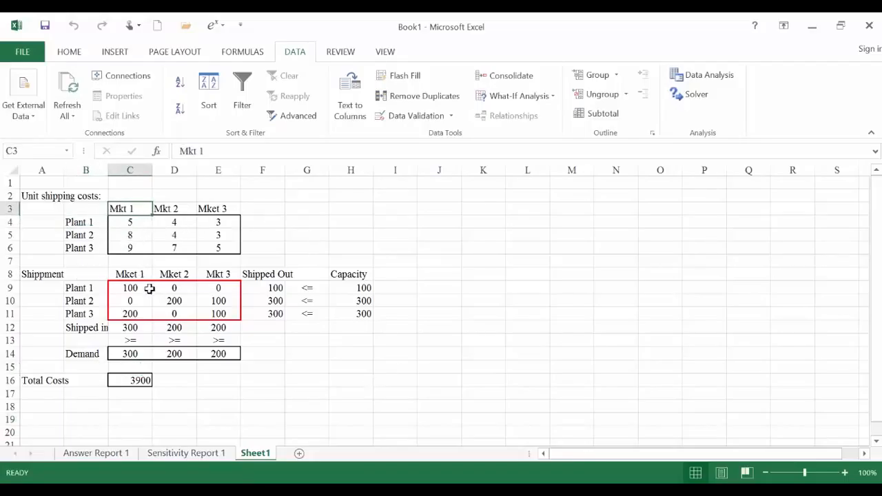
{"action": "left_click_drag", "start_coordinate": [131, 288], "coordinate": [213, 312]}
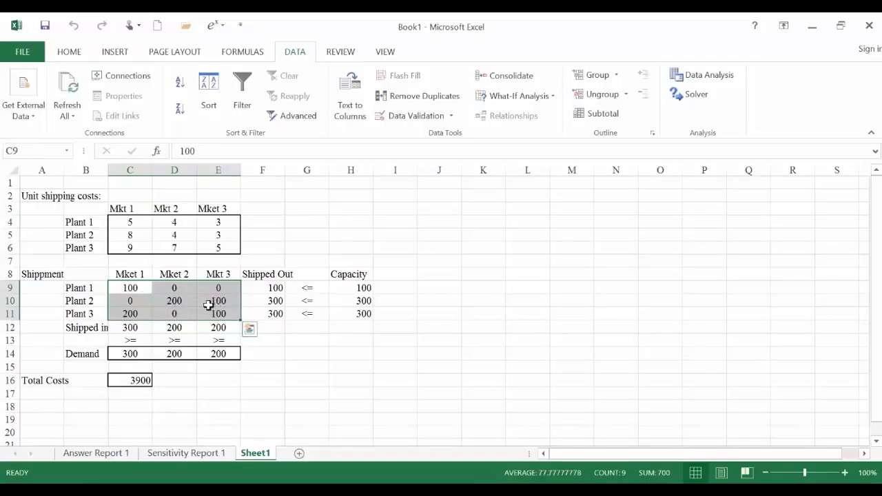
{"action": "left_click", "coordinate": [126, 291]}
{"action": "left_click", "coordinate": [82, 291]}
{"action": "left_click", "coordinate": [84, 301]}
{"action": "left_click", "coordinate": [81, 314]}
- Change the first market header of the shipment table, in C8, to Warehouse
{"action": "left_click", "coordinate": [129, 275]}
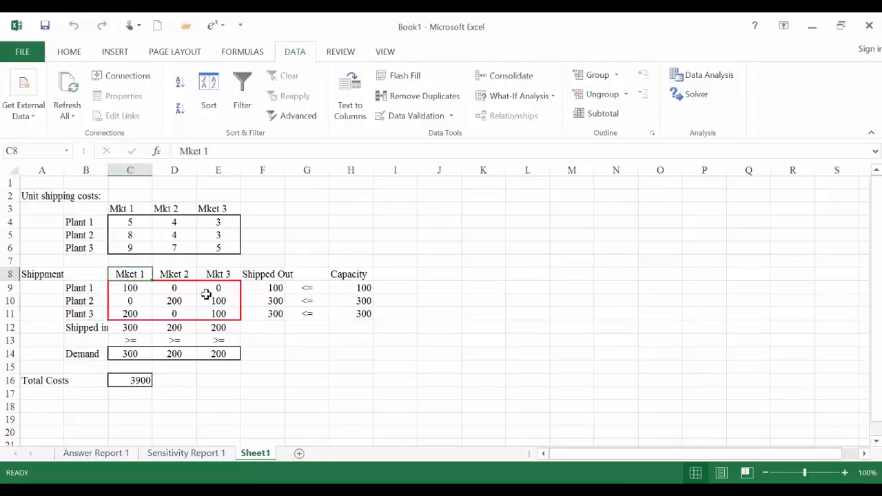
{"action": "type", "text": "Ware"}
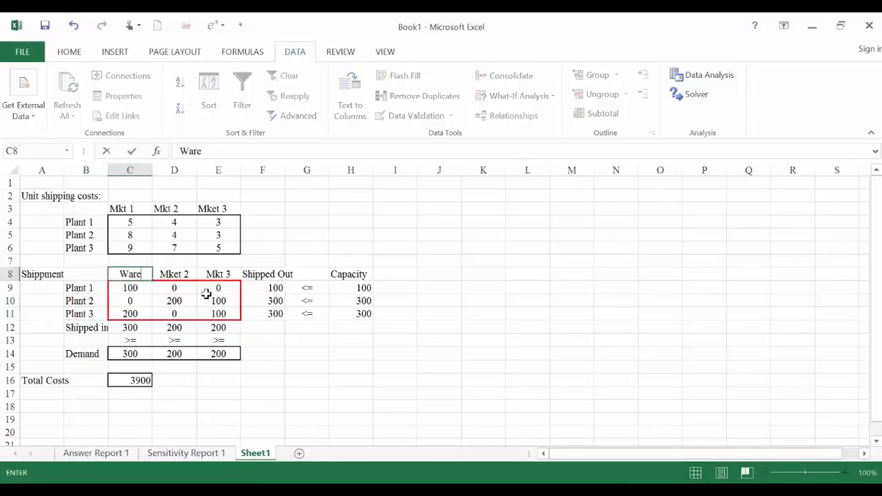
{"action": "type", "text": "house"}
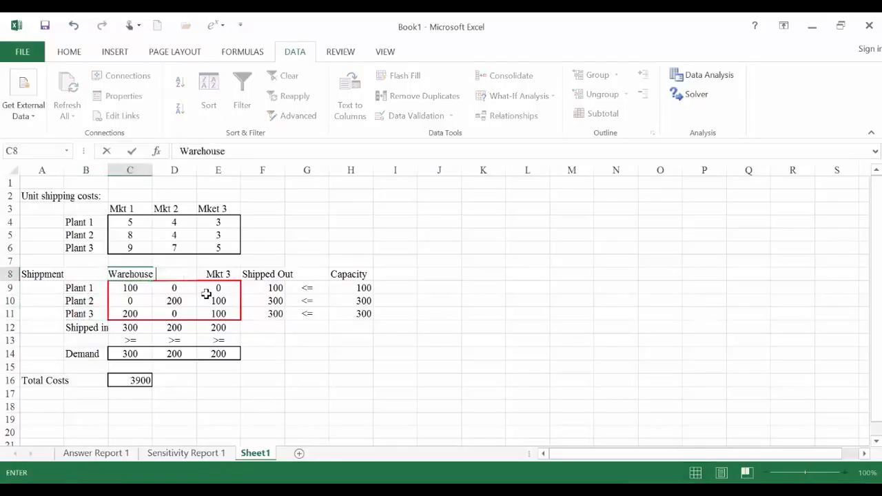
{"action": "key", "text": "Return"}
{"action": "key", "text": "Right"}
{"action": "key", "text": "Up"}
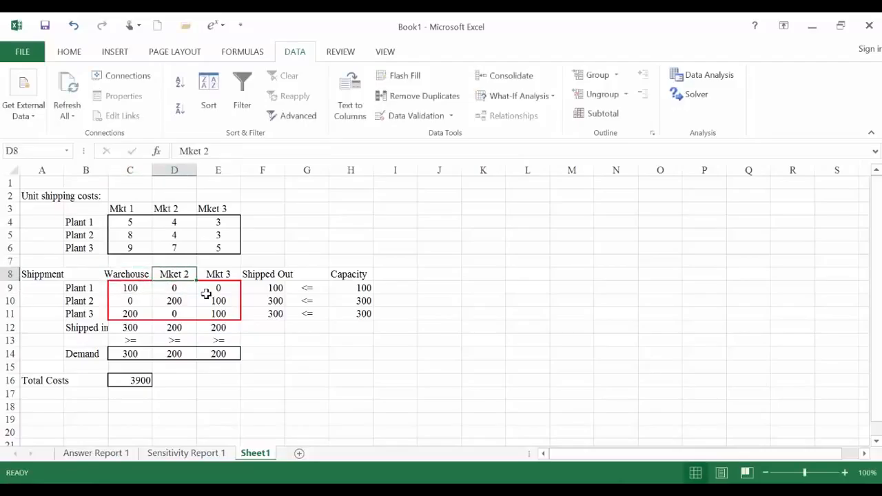
{"action": "left_click", "coordinate": [345, 365]}
{"action": "left_click_drag", "start_coordinate": [354, 386], "coordinate": [451, 402]}
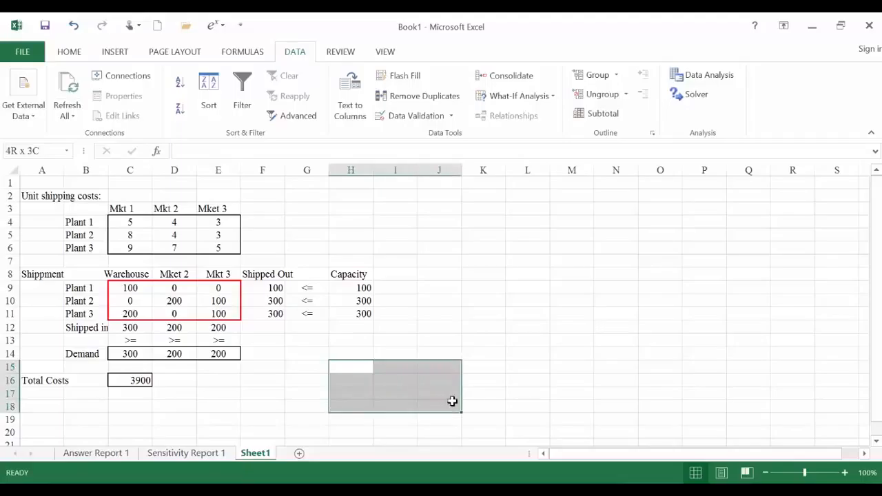
{"action": "left_click", "coordinate": [451, 402]}
{"action": "left_click_drag", "start_coordinate": [350, 358], "coordinate": [459, 393]}
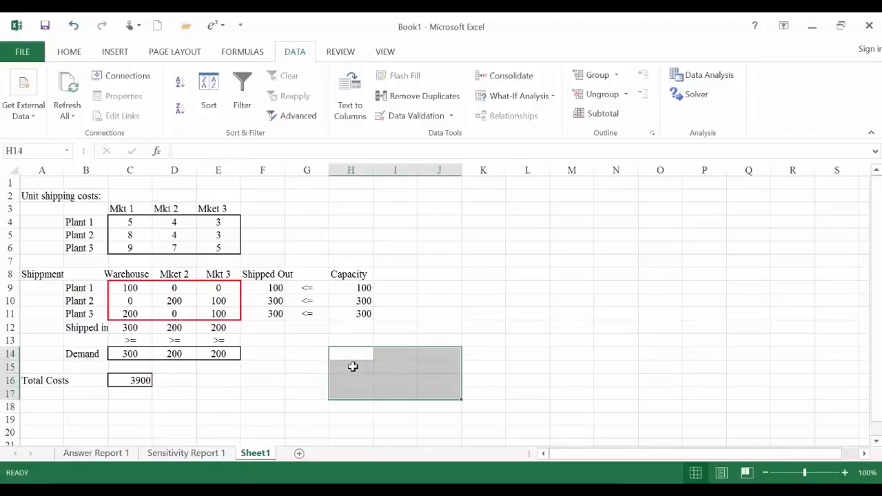
{"action": "left_click", "coordinate": [314, 354]}
{"action": "left_click", "coordinate": [370, 341]}
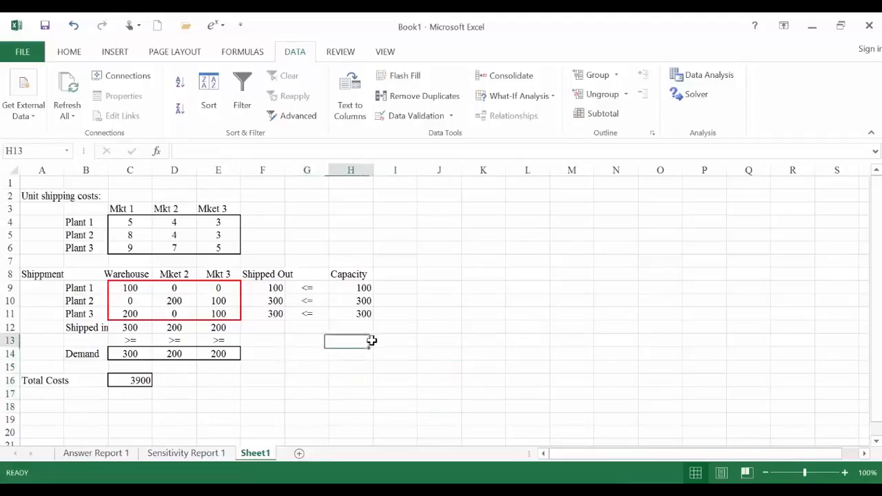
{"action": "left_click", "coordinate": [406, 343]}
{"action": "left_click", "coordinate": [435, 347]}
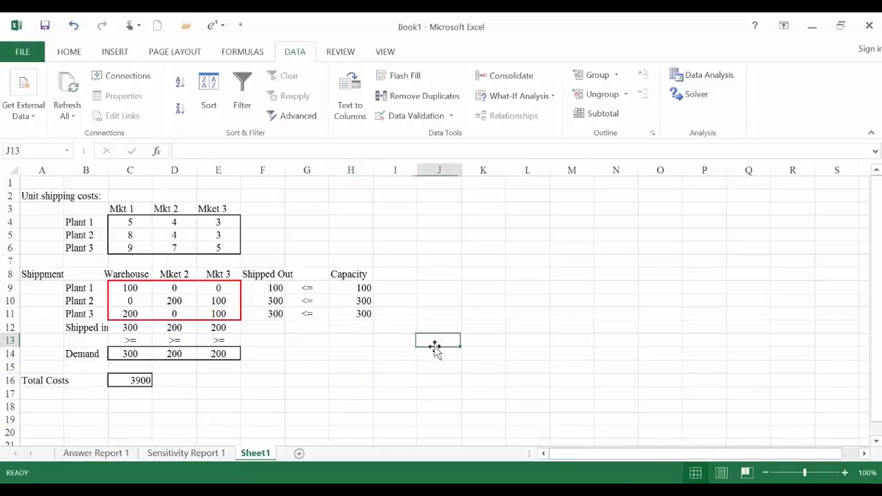
{"action": "left_click", "coordinate": [315, 372]}
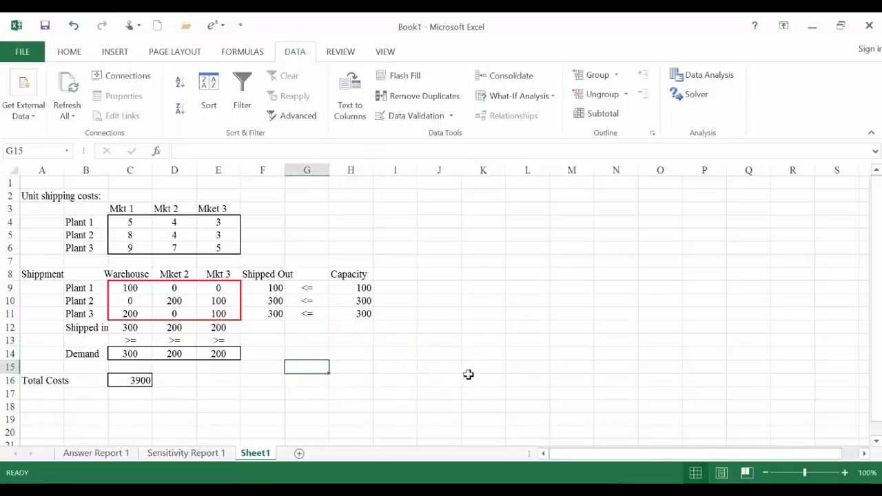
{"action": "left_click", "coordinate": [357, 349]}
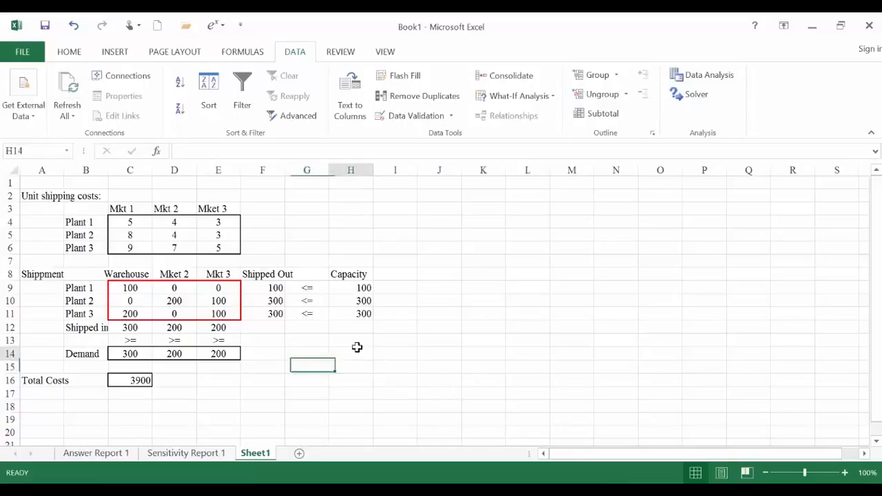
{"action": "left_click", "coordinate": [357, 380]}
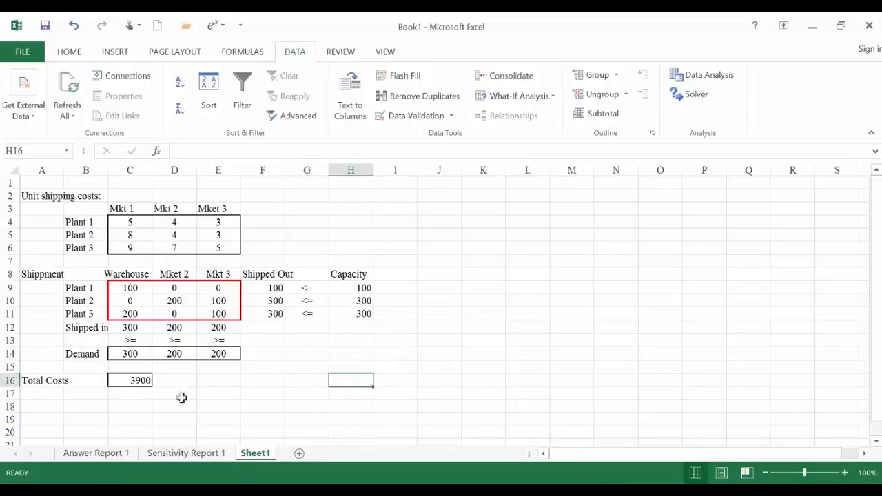
- Check the total cost in C16, then switch to QA Lecture Note 6.pdf in Adobe Reader and review the transportation model slides
{"action": "left_click", "coordinate": [132, 380]}
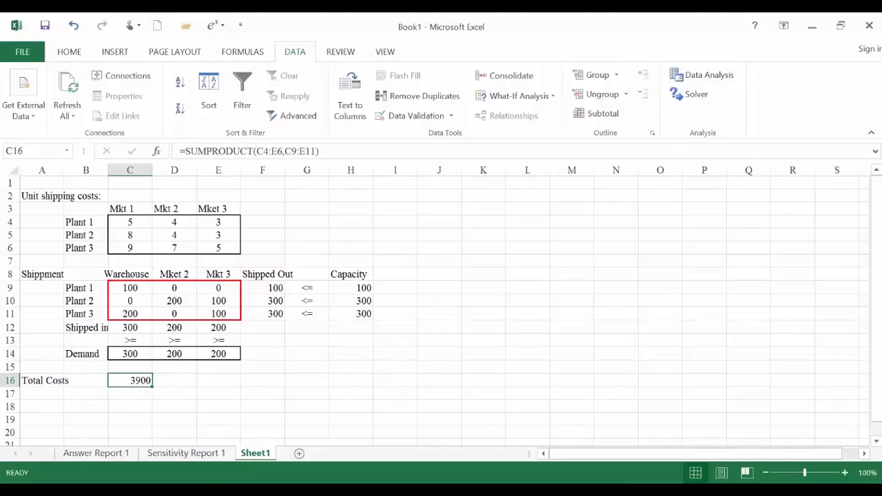
{"action": "key", "text": "alt+Tab"}
{"action": "scroll", "coordinate": [337, 405], "scroll_direction": "up", "scroll_amount": 4}
{"action": "scroll", "coordinate": [337, 405], "scroll_direction": "up", "scroll_amount": 3}
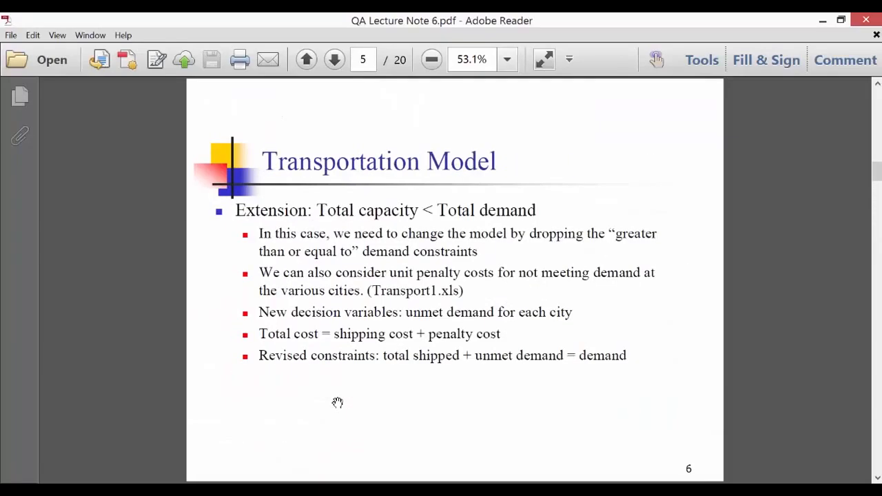
{"action": "scroll", "coordinate": [337, 403], "scroll_direction": "up", "scroll_amount": 5}
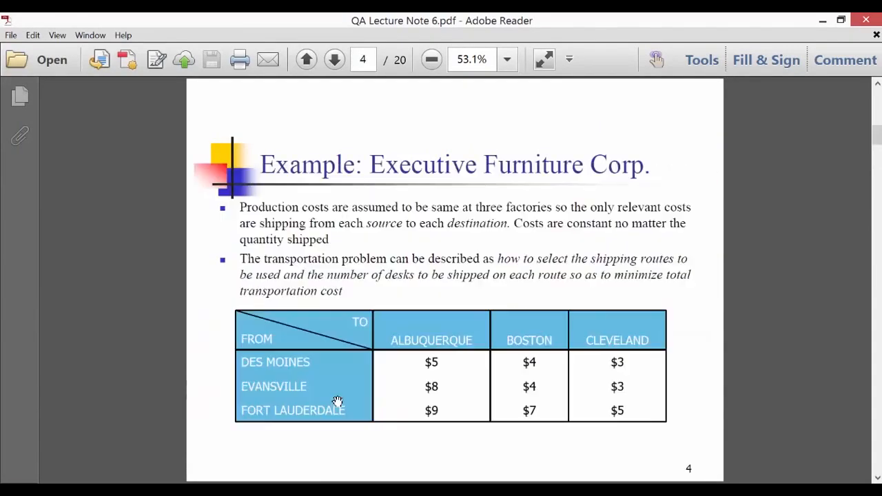
{"action": "scroll", "coordinate": [337, 402], "scroll_direction": "down", "scroll_amount": 2}
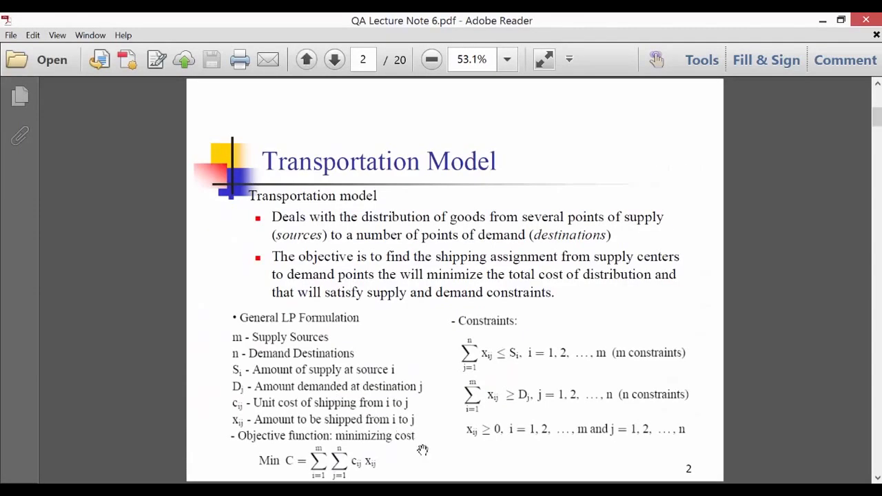
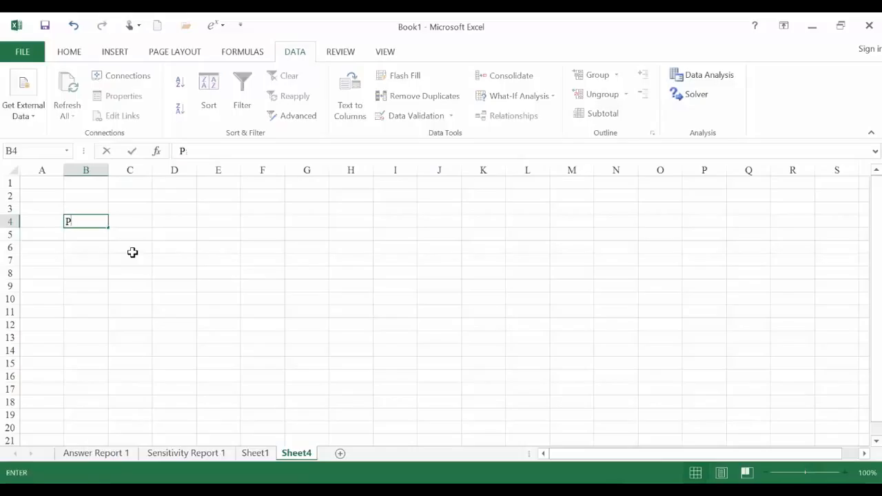
- Label the plant rows Plant 1 in B4 and Plant 2 in B5 on Sheet4
{"action": "type", "text": "lant "}
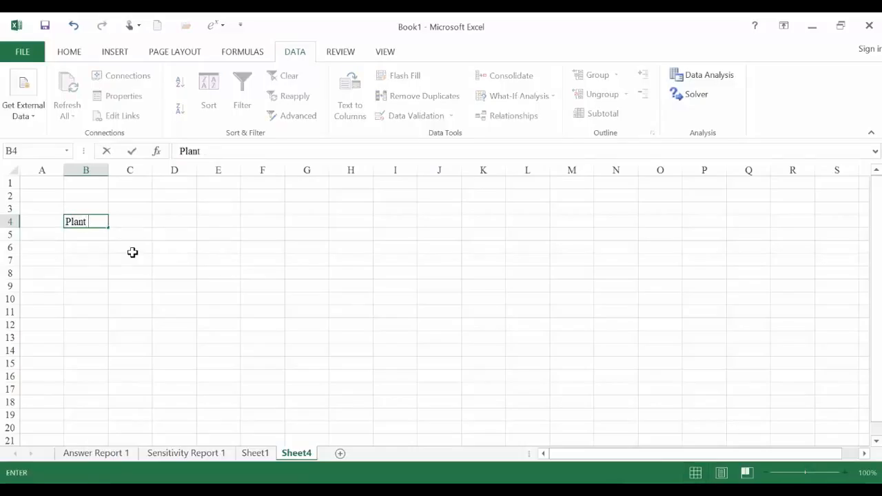
{"action": "type", "text": "1"}
{"action": "key", "text": "Return"}
{"action": "type", "text": "Plant 2"}
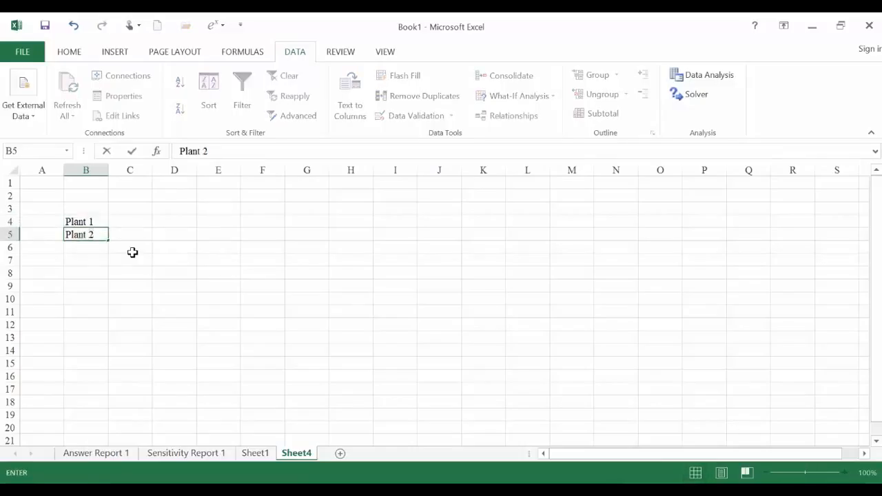
{"action": "key", "text": "Return"}
- Enter the warehouse column headers WH 1 in C3 and WH2 in D3 above the plant rows
{"action": "key", "text": "Right"}
{"action": "key", "text": "Up"}
{"action": "key", "text": "Up"}
{"action": "key", "text": "Up"}
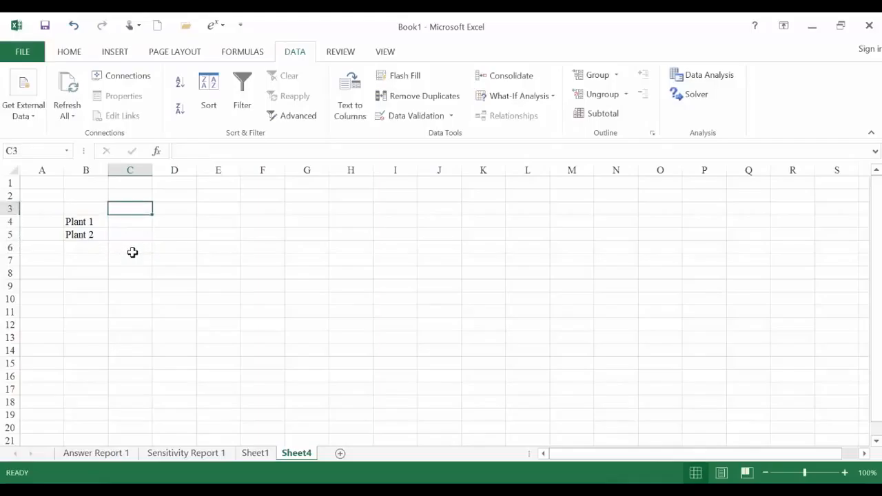
{"action": "type", "text": "W"}
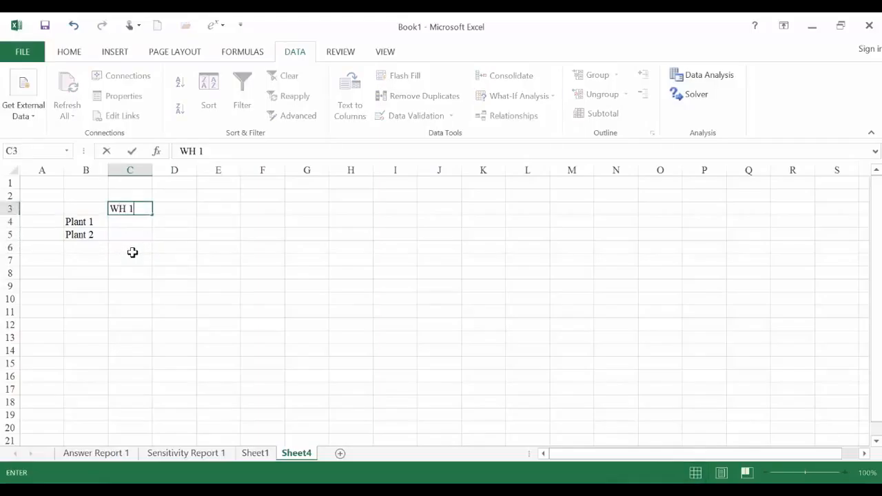
{"action": "type", "text": "H 1"}
{"action": "key", "text": "Tab"}
{"action": "type", "text": "WH2"}
{"action": "key", "text": "Return"}
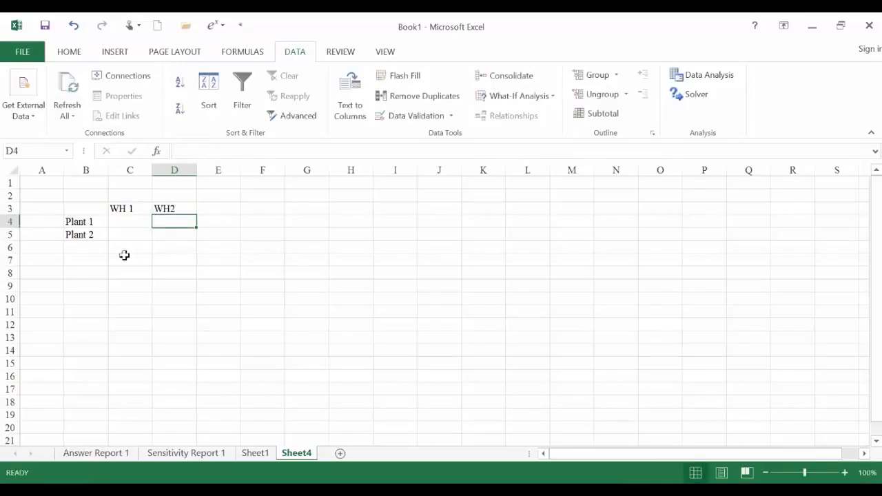
- Apply a red outline border around the plant-to-warehouse cells C4:D5
{"action": "left_click_drag", "start_coordinate": [121, 221], "coordinate": [166, 233]}
{"action": "right_click", "coordinate": [165, 233]}
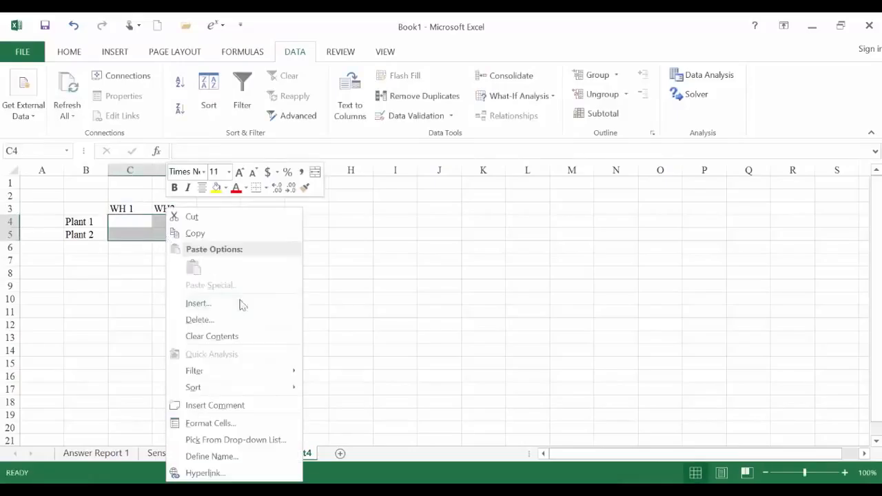
{"action": "left_click", "coordinate": [243, 430]}
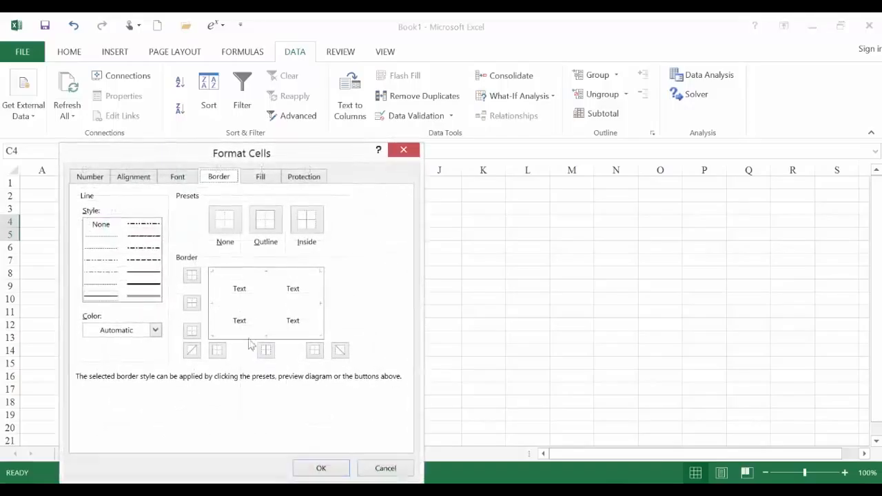
{"action": "left_click", "coordinate": [155, 330]}
{"action": "left_click", "coordinate": [101, 445]}
{"action": "left_click", "coordinate": [191, 275]}
{"action": "left_click", "coordinate": [191, 331]}
{"action": "left_click", "coordinate": [217, 350]}
{"action": "left_click", "coordinate": [313, 351]}
{"action": "left_click", "coordinate": [321, 468]}
{"action": "left_click", "coordinate": [207, 338]}
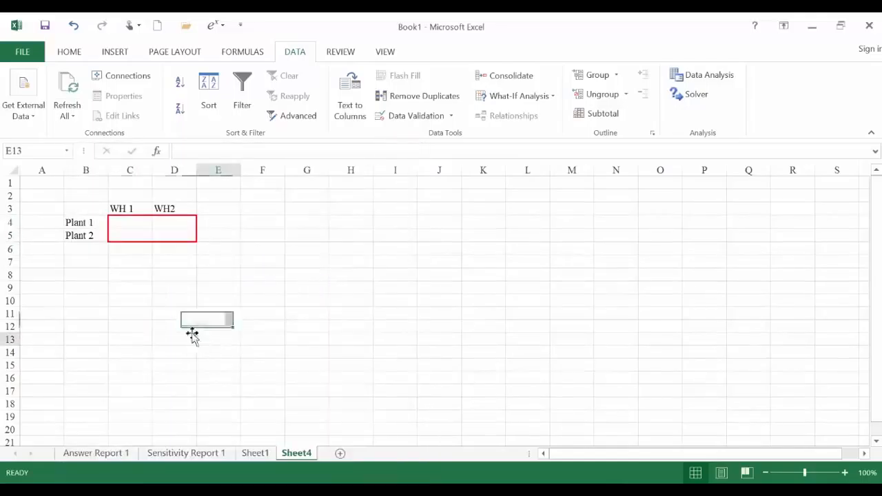
- Fill the plant-to-warehouse shipment cells C4:D5 with starting values of 0
{"action": "left_click", "coordinate": [134, 228]}
{"action": "type", "text": "0"}
{"action": "key", "text": "Tab"}
{"action": "type", "text": "0"}
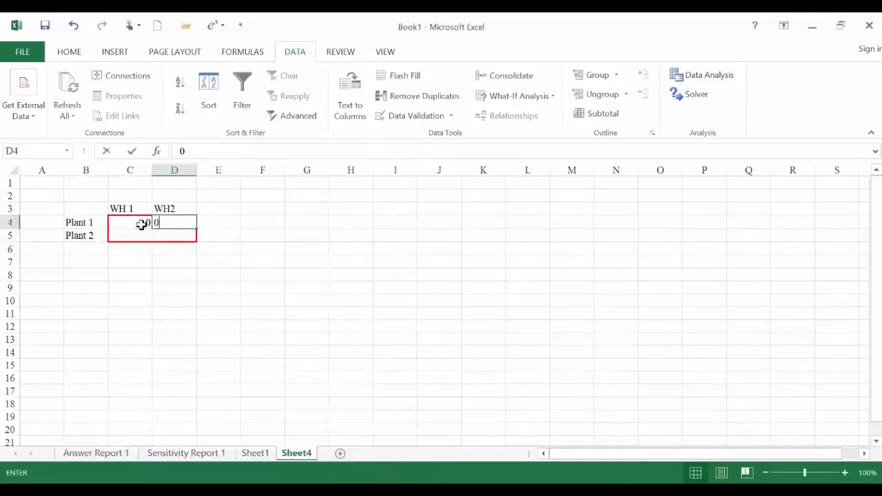
{"action": "key", "text": "Return"}
{"action": "type", "text": "0"}
{"action": "key", "text": "Tab"}
{"action": "type", "text": "0"}
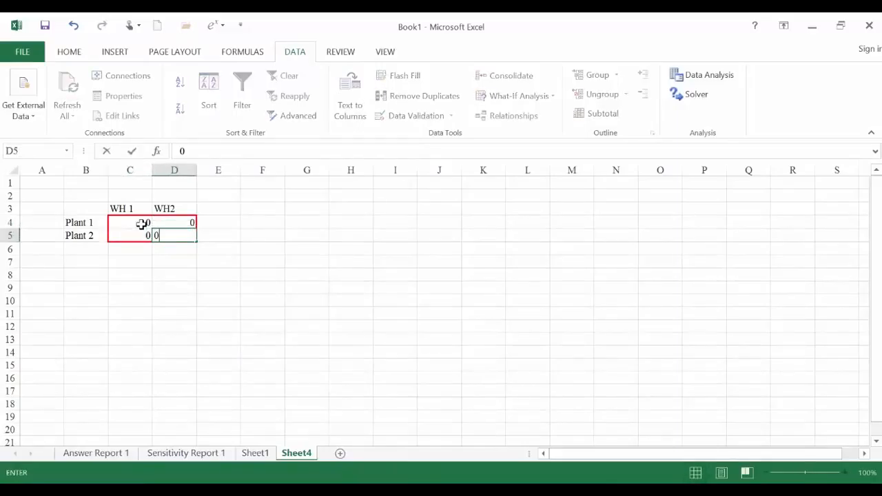
{"action": "key", "text": "Return"}
{"action": "key", "text": "Return"}
- Enter the warehouse row labels WH 1 in B9 and WH 2 in B10 for the second shipment table
{"action": "key", "text": "Left"}
{"action": "key", "text": "Left"}
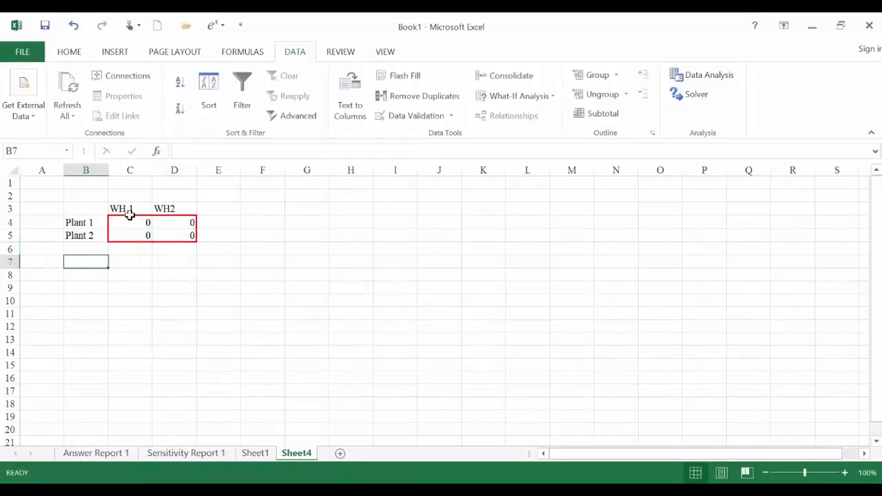
{"action": "left_click", "coordinate": [81, 288]}
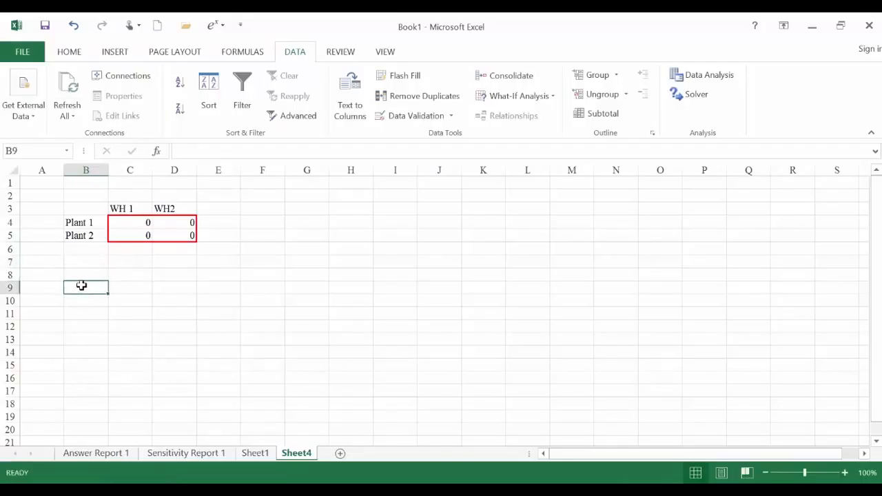
{"action": "type", "text": "WH"}
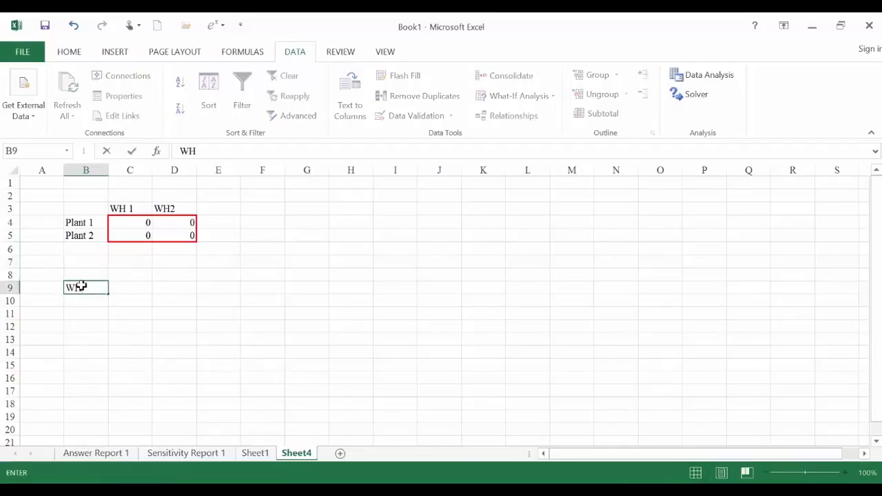
{"action": "type", "text": " 1"}
{"action": "key", "text": "Return"}
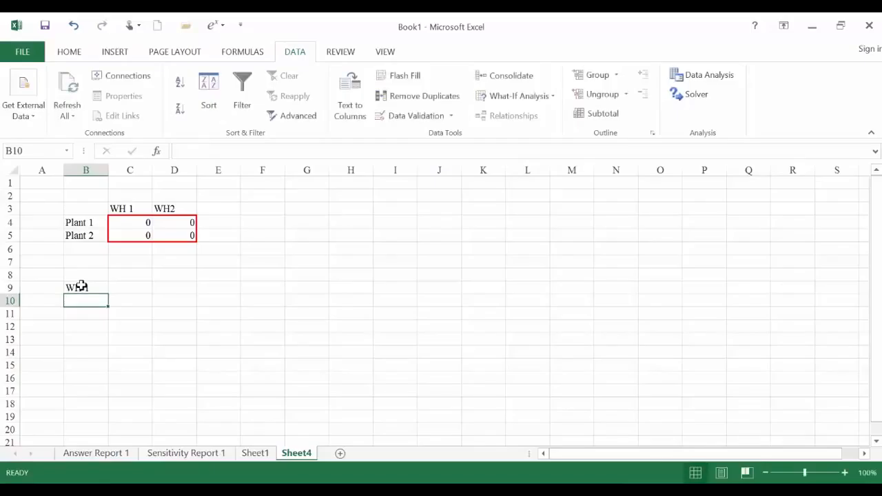
{"action": "type", "text": "WH@"}
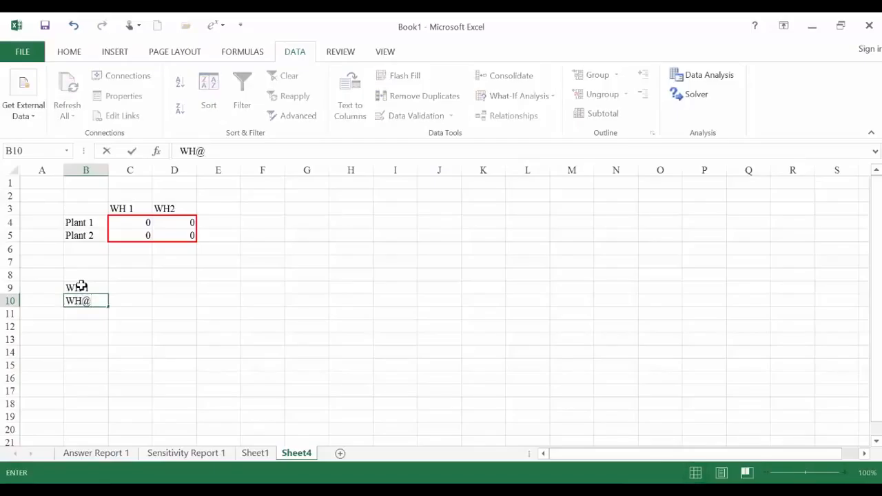
{"action": "key", "text": "BackSpace"}
{"action": "key", "text": "Return"}
- Insert two blank rows at row 8 to separate the warehouse labels from the first table
{"action": "left_click", "coordinate": [148, 328]}
{"action": "left_click", "coordinate": [10, 275]}
{"action": "right_click", "coordinate": [11, 275]}
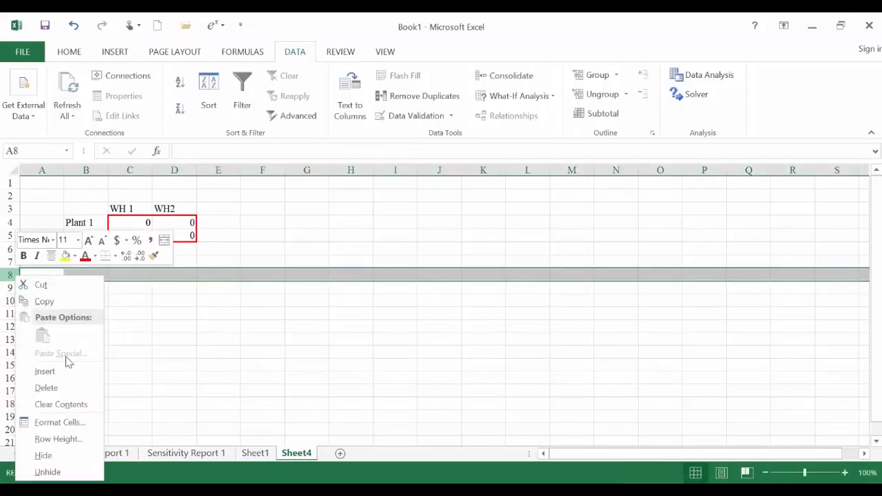
{"action": "left_click", "coordinate": [65, 370]}
{"action": "right_click", "coordinate": [10, 275]}
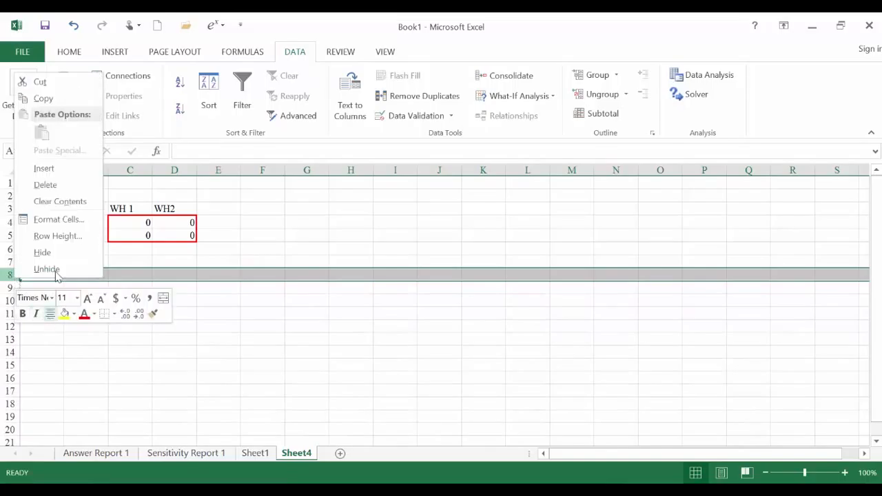
{"action": "left_click", "coordinate": [49, 171]}
{"action": "left_click", "coordinate": [136, 260]}
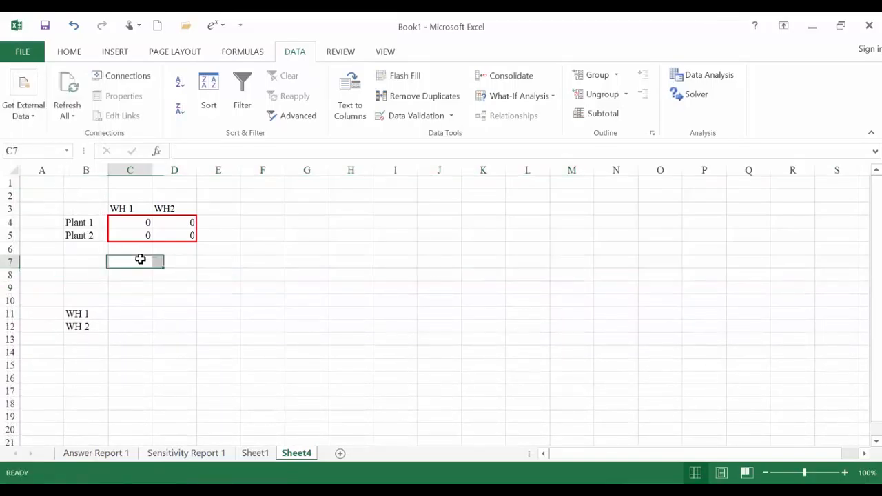
- Enter the market column headers Mkt 1, Mkt 2 and Mkt 3 in C10:E10
{"action": "left_click", "coordinate": [130, 301]}
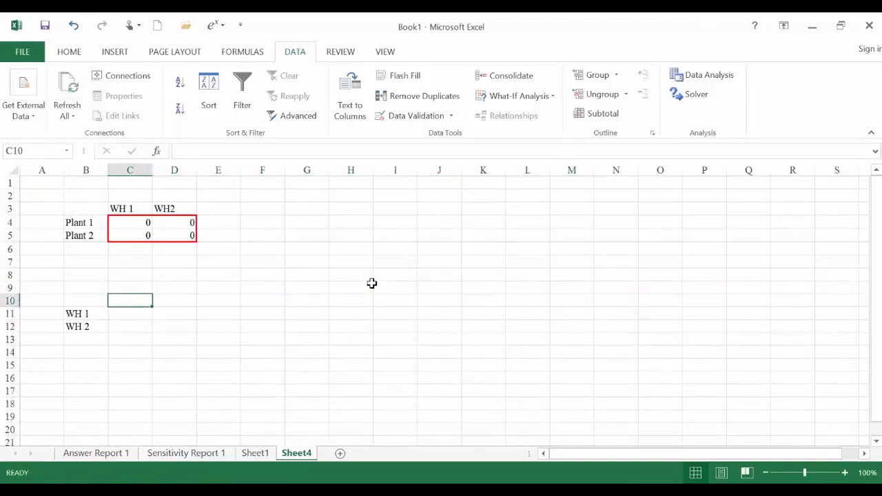
{"action": "type", "text": "Mkt 1"}
{"action": "key", "text": "Tab"}
{"action": "type", "text": "M"}
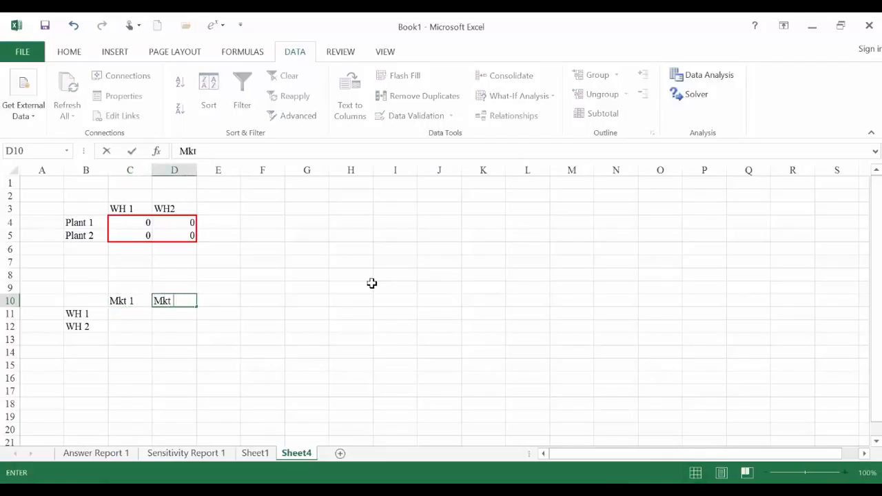
{"action": "type", "text": "kt 2"}
{"action": "key", "text": "Tab"}
{"action": "type", "text": "Mk"}
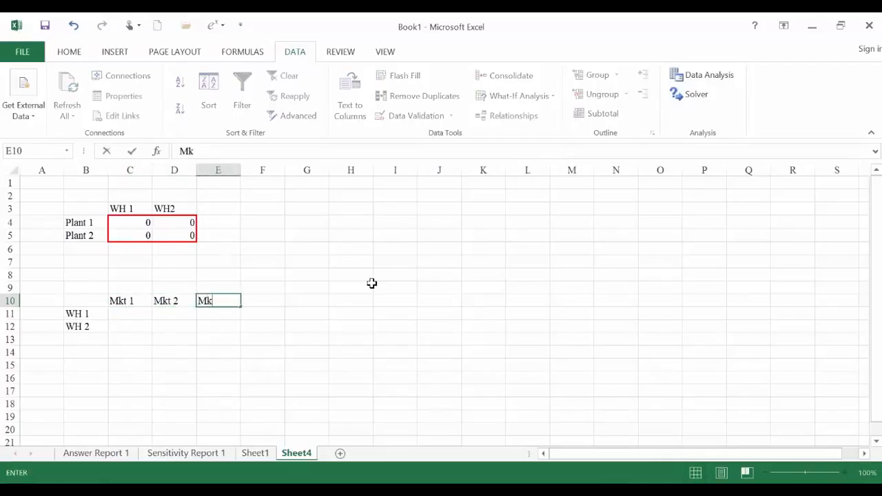
{"action": "type", "text": "t 3"}
{"action": "key", "text": "Return"}
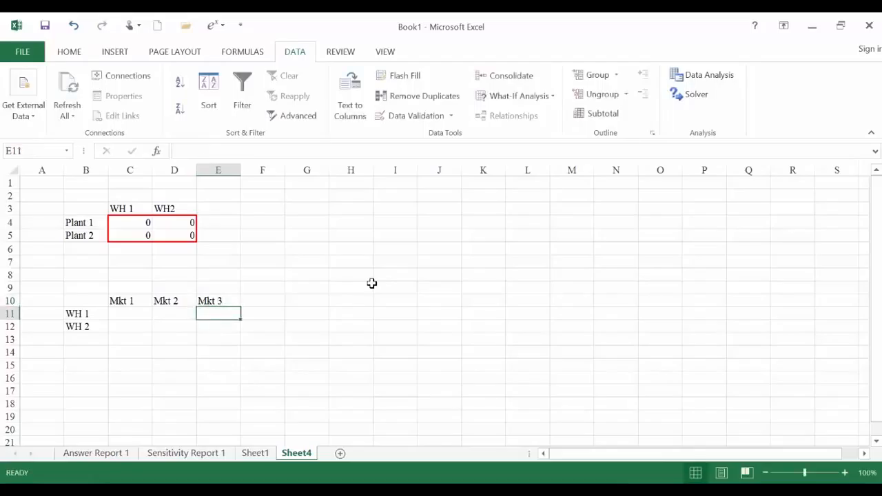
- Apply a red outline border around the warehouse-to-market cells C11:E12
{"action": "key", "text": "Left"}
{"action": "key", "text": "Left"}
{"action": "key", "text": "Left"}
{"action": "key", "text": "Right"}
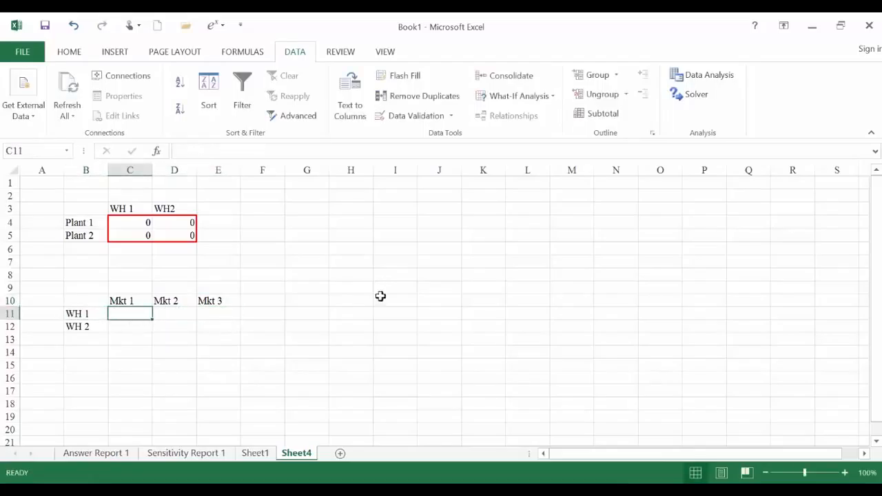
{"action": "left_click_drag", "start_coordinate": [149, 315], "coordinate": [213, 327]}
{"action": "right_click", "coordinate": [213, 327]}
{"action": "key", "text": "Escape"}
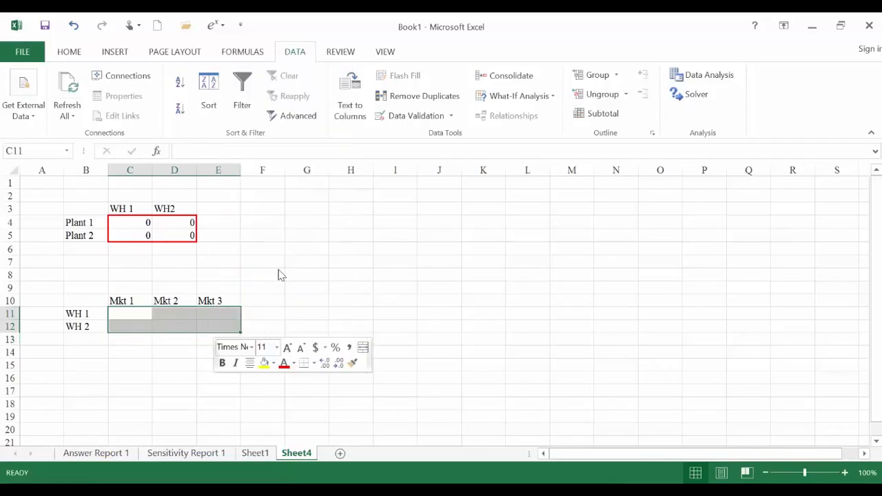
{"action": "key", "text": "ctrl+1"}
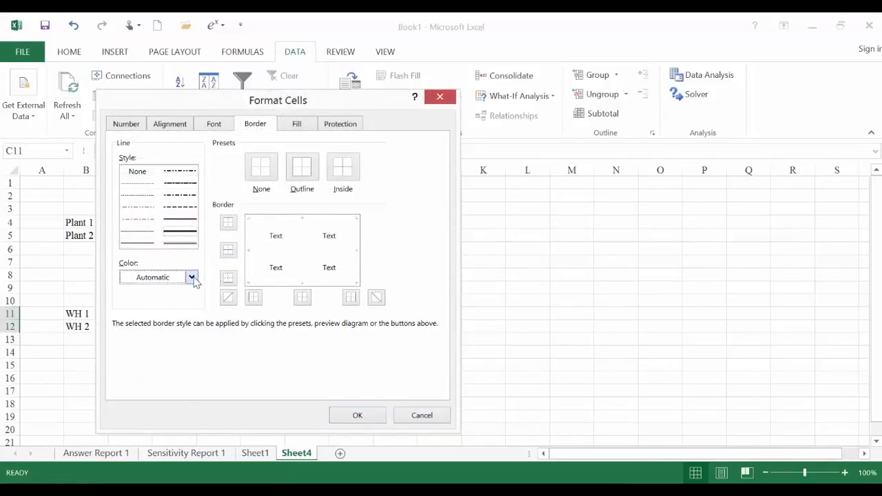
{"action": "left_click", "coordinate": [191, 277]}
{"action": "left_click", "coordinate": [135, 392]}
{"action": "left_click", "coordinate": [228, 223]}
{"action": "left_click", "coordinate": [228, 277]}
{"action": "left_click", "coordinate": [254, 297]}
{"action": "left_click", "coordinate": [351, 297]}
{"action": "left_click", "coordinate": [358, 415]}
{"action": "left_click", "coordinate": [233, 348]}
- Fill the warehouse-to-market shipment cells C11:E12 with starting values of 0
{"action": "left_click", "coordinate": [141, 312]}
{"action": "type", "text": "0"}
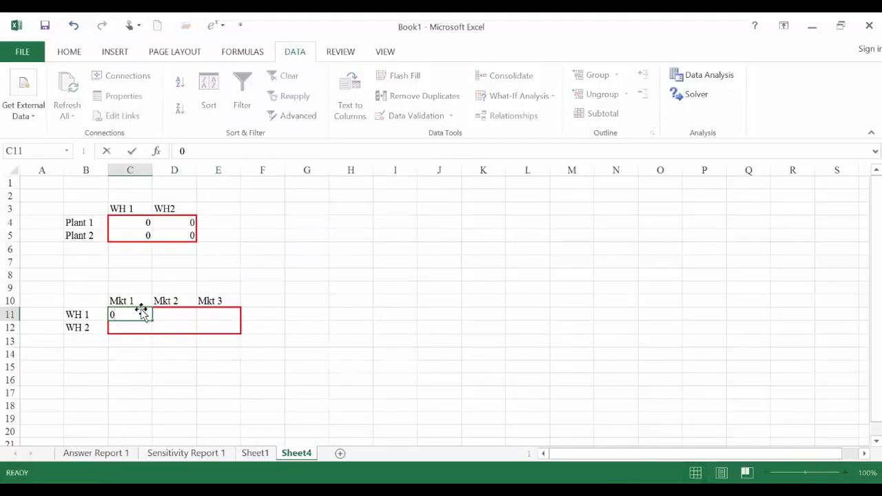
{"action": "key", "text": "Return"}
{"action": "type", "text": "0"}
{"action": "key", "text": "Return"}
{"action": "key", "text": "Right"}
{"action": "key", "text": "Up"}
{"action": "key", "text": "Up"}
{"action": "type", "text": "0"}
{"action": "key", "text": "Return"}
{"action": "key", "text": "Return"}
{"action": "type", "text": "0"}
{"action": "key", "text": "Return"}
{"action": "key", "text": "Right"}
{"action": "key", "text": "Up"}
{"action": "key", "text": "Up"}
{"action": "type", "text": "0"}
{"action": "key", "text": "Return"}
{"action": "type", "text": "0"}
{"action": "key", "text": "Return"}
{"action": "key", "text": "Return"}
- Switch to QA Lecture Note 6.pdf in Adobe Reader, look up the Frosty Machines data table on slide 11, and return to the Excel workbook
{"action": "key", "text": "Left"}
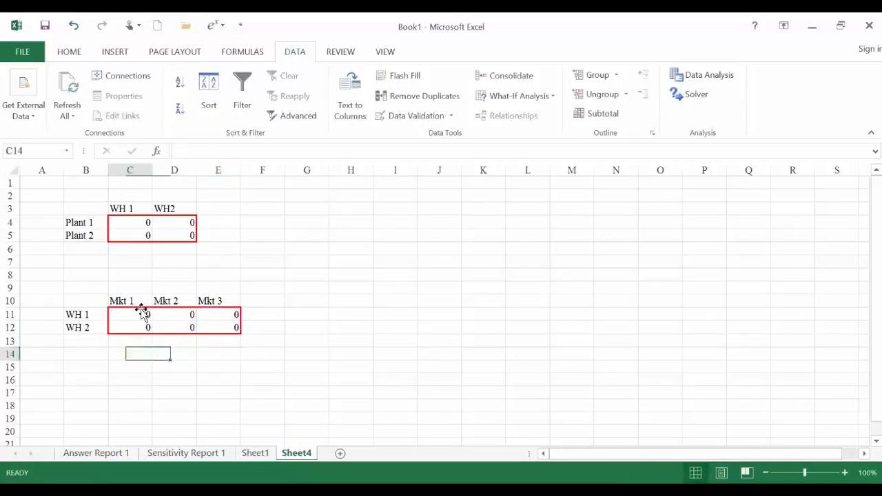
{"action": "key", "text": "Left"}
{"action": "key", "text": "Left"}
{"action": "key", "text": "Down"}
{"action": "key", "text": "Down"}
{"action": "key", "text": "Down"}
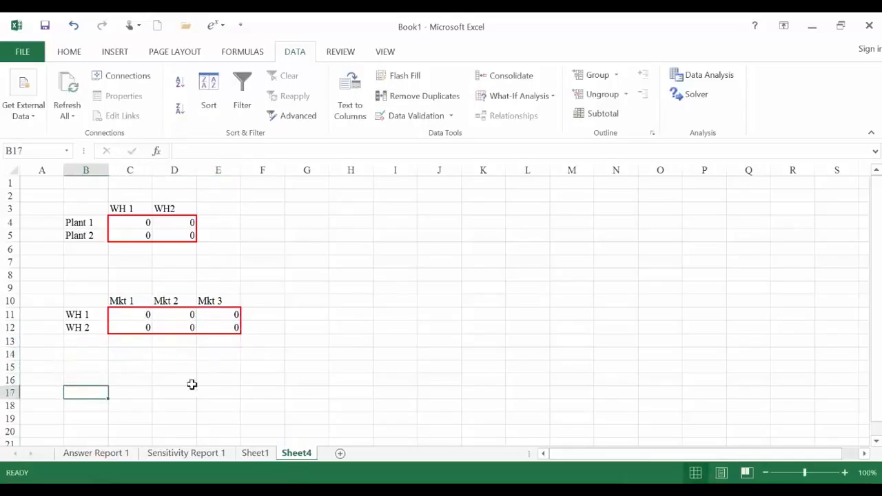
{"action": "left_click", "coordinate": [135, 378]}
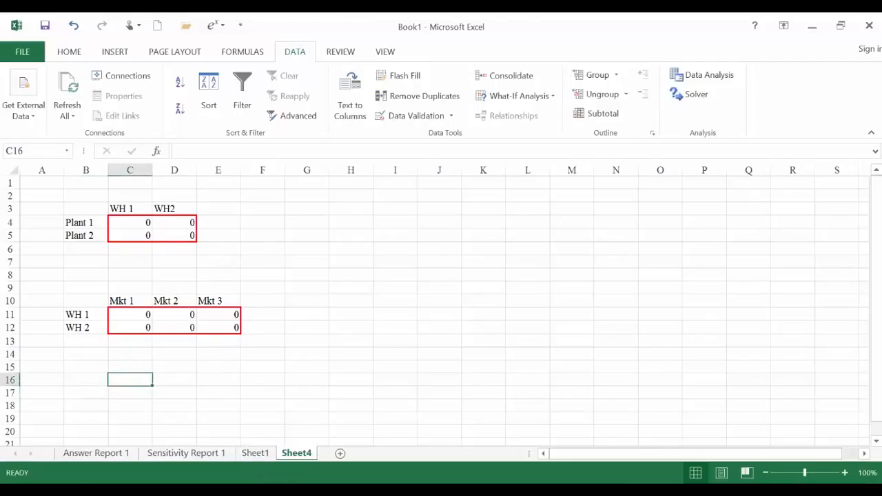
{"action": "left_click", "coordinate": [321, 490]}
{"action": "scroll", "coordinate": [442, 394], "scroll_direction": "down", "scroll_amount": 1}
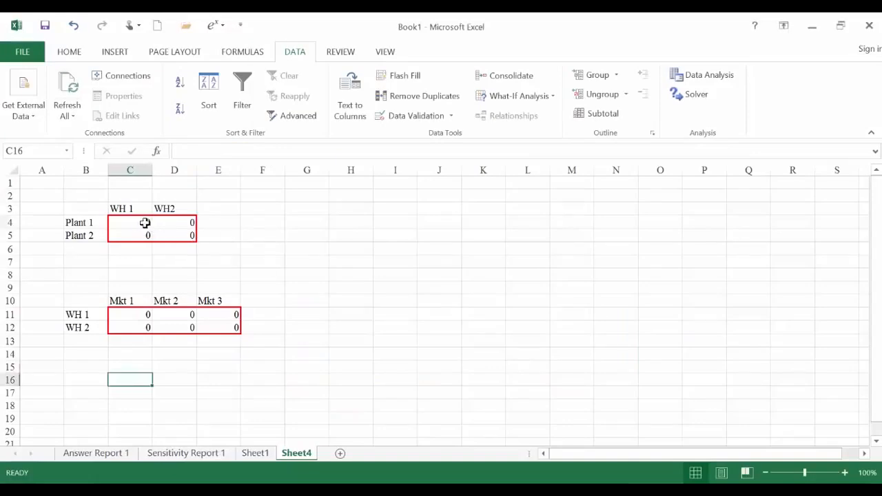
{"action": "left_click", "coordinate": [142, 223]}
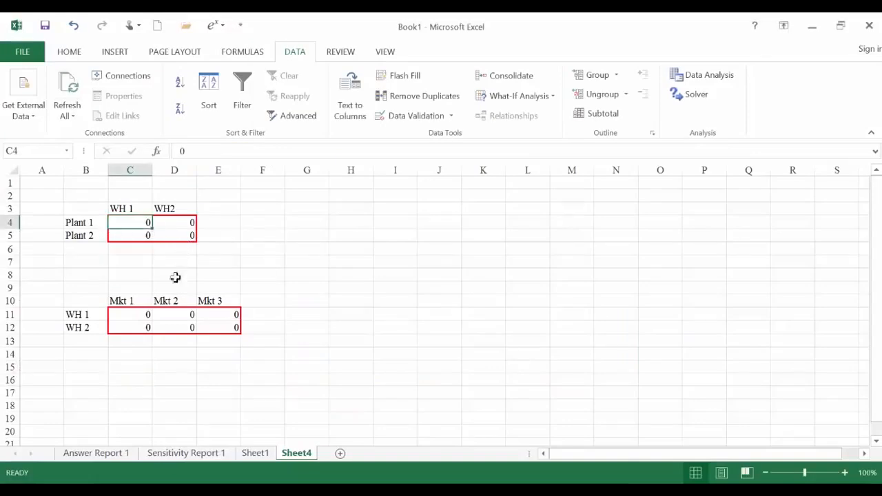
- Enter the plant-to-warehouse unit costs below the shipment tables: 4 and 7 in C16:D16, 5 and 7 in C17:D17
{"action": "left_click", "coordinate": [115, 381]}
{"action": "type", "text": "4"}
{"action": "key", "text": "Return"}
{"action": "type", "text": "5"}
{"action": "key", "text": "Return"}
{"action": "key", "text": "Right"}
{"action": "key", "text": "Up"}
{"action": "key", "text": "Up"}
{"action": "type", "text": "7"}
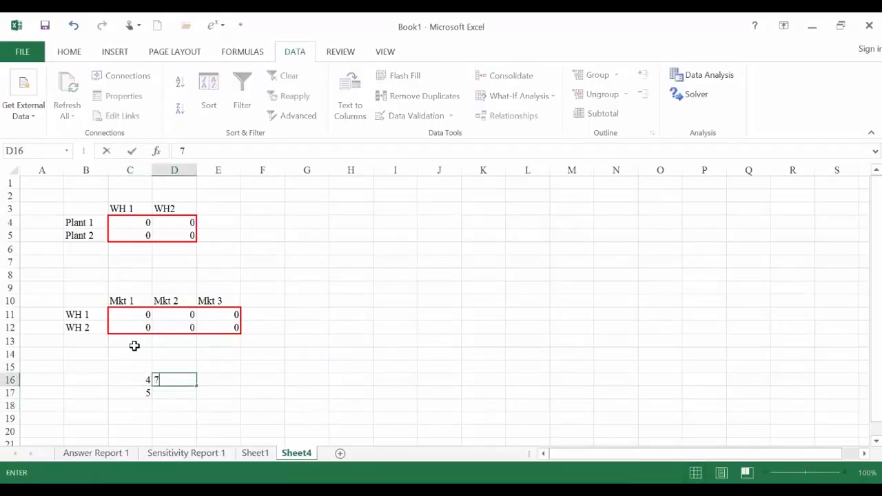
{"action": "key", "text": "Return"}
{"action": "type", "text": "1"}
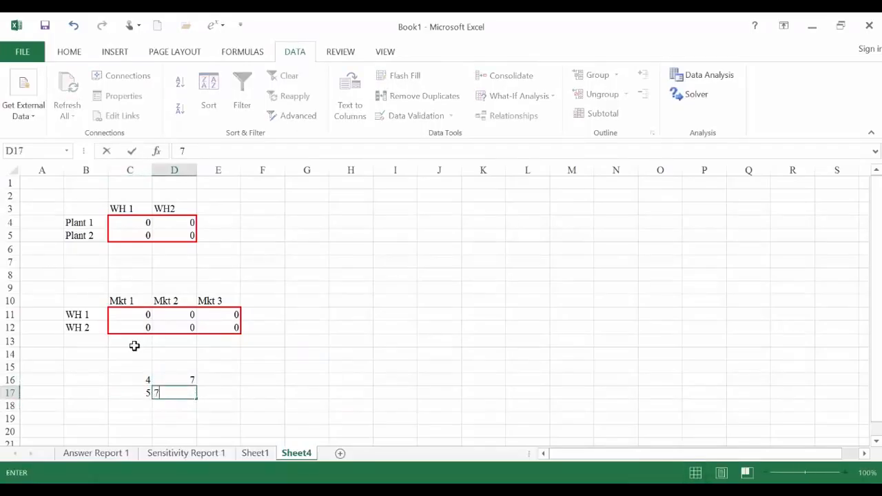
{"action": "key", "text": "Return"}
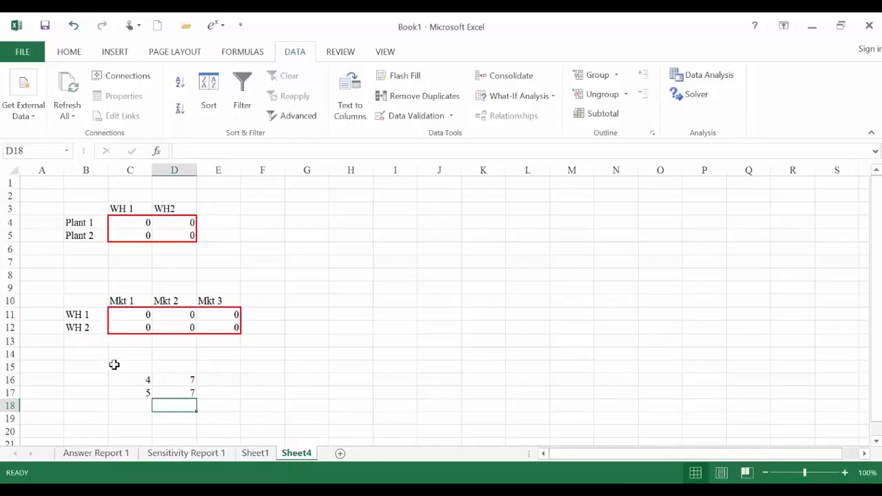
- Insert a blank row at row 15, above the plant-to-warehouse unit costs
{"action": "left_click", "coordinate": [11, 367]}
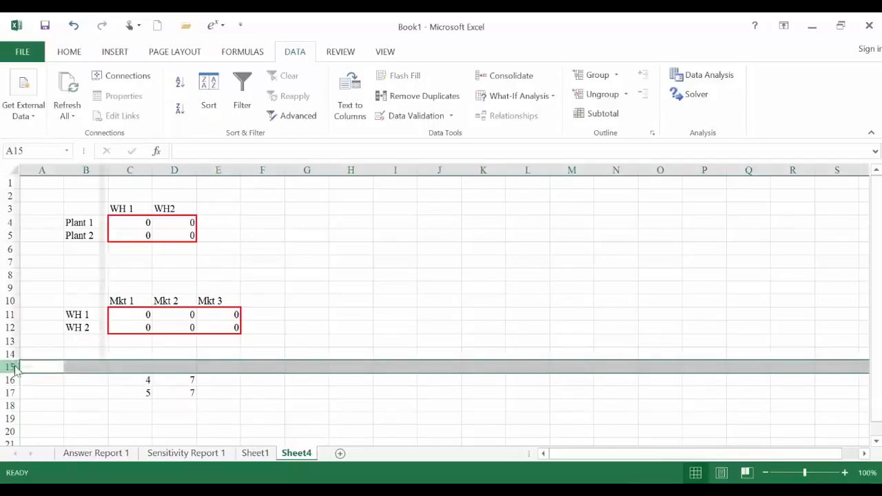
{"action": "right_click", "coordinate": [13, 368]}
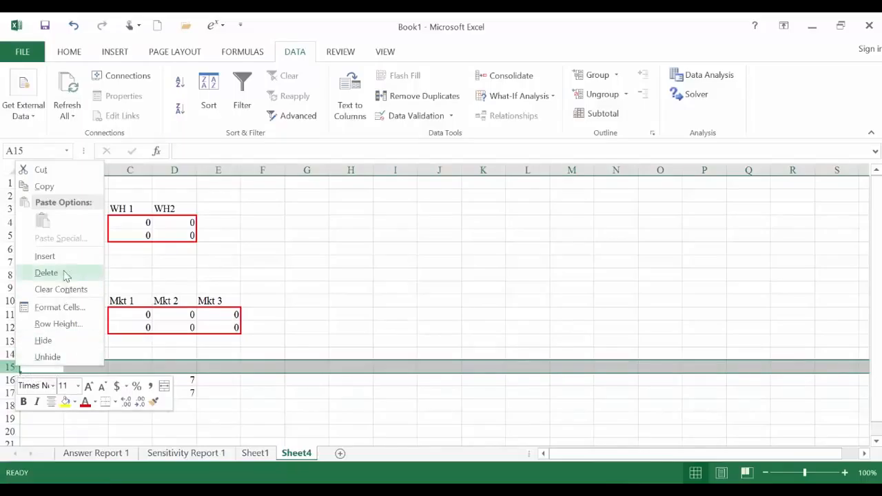
{"action": "left_click", "coordinate": [45, 256]}
{"action": "left_click", "coordinate": [184, 406]}
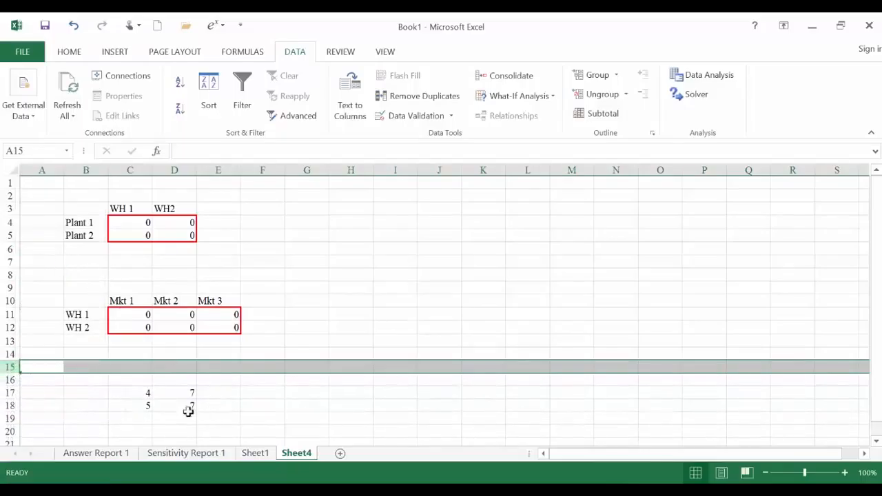
- Enter the column headings WH 1 and WH 2 in C16:D16 above the plant-to-warehouse unit costs
{"action": "left_click", "coordinate": [83, 396]}
{"action": "left_click", "coordinate": [130, 381]}
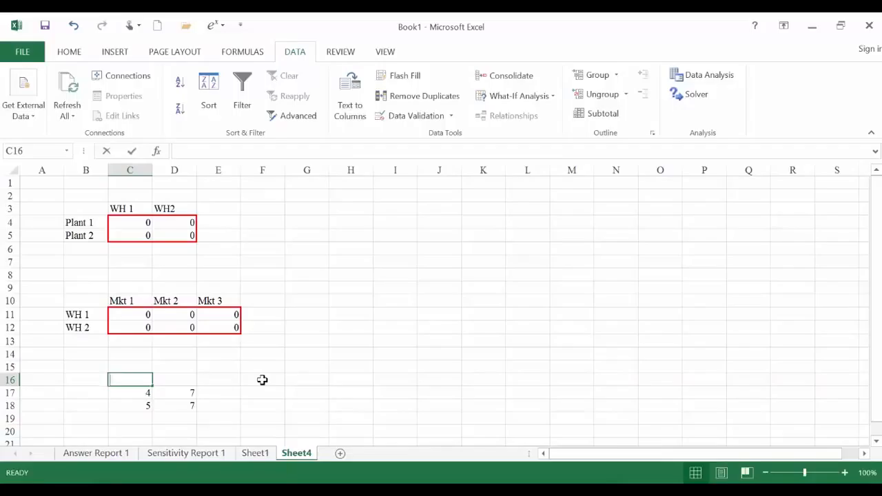
{"action": "type", "text": "Wh"}
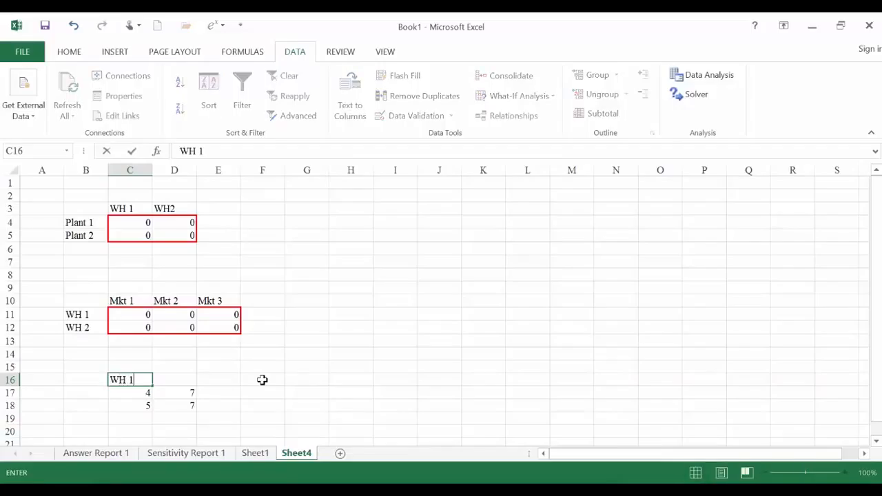
{"action": "key", "text": "Tab"}
{"action": "type", "text": "WH"}
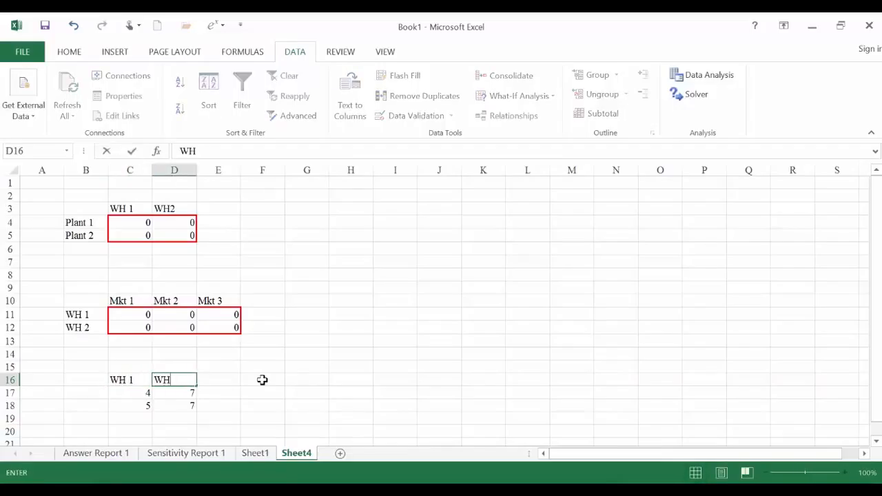
{"action": "key", "text": "Return"}
- Enter the title "Unit shipping costs" in A16, beside the warehouse headings
{"action": "key", "text": "Left"}
{"action": "key", "text": "Left"}
{"action": "key", "text": "Left"}
{"action": "key", "text": "Up"}
{"action": "key", "text": "Up"}
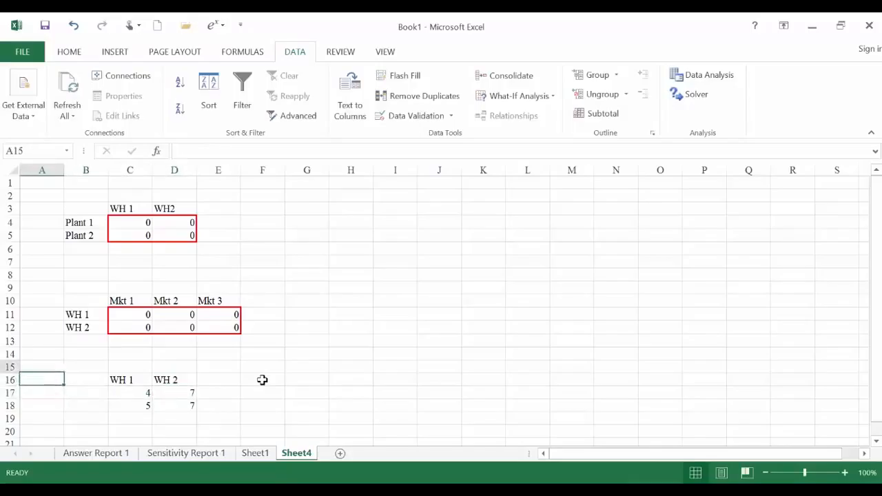
{"action": "key", "text": "Down"}
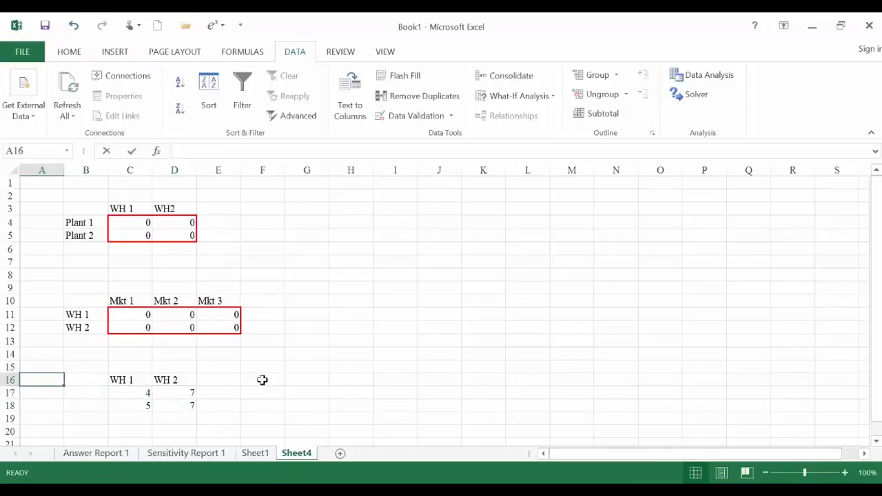
{"action": "type", "text": "Unit shipping costs"}
{"action": "key", "text": "Return"}
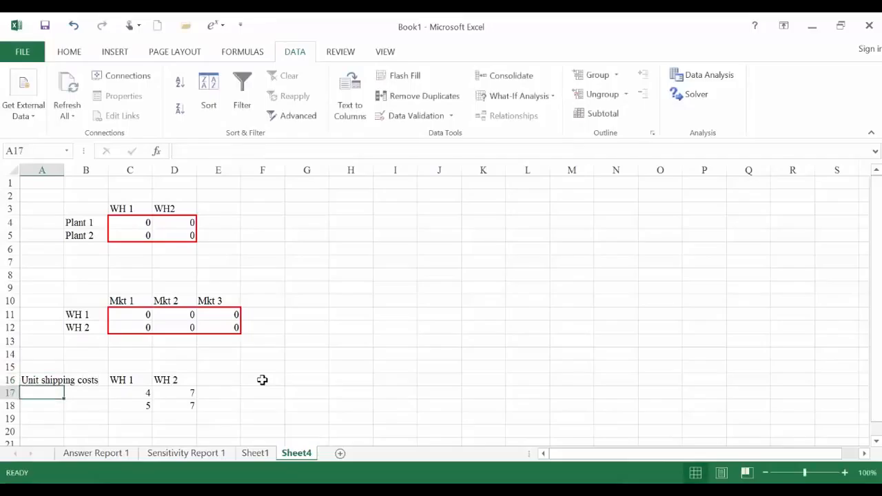
- Label the unit cost rows Plant 1 and Plant 2 in B17:B18
{"action": "key", "text": "Down"}
{"action": "key", "text": "Right"}
{"action": "key", "text": "Up"}
{"action": "type", "text": "Pl"}
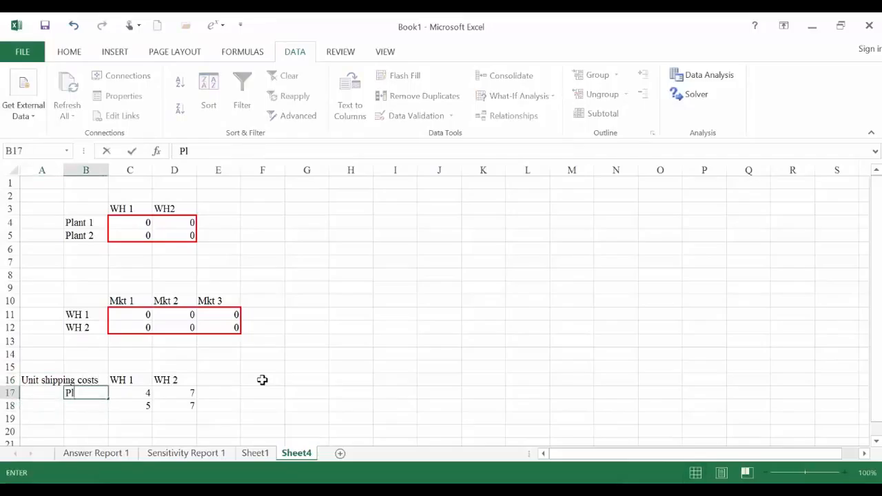
{"action": "type", "text": "ant 1"}
{"action": "key", "text": "Return"}
{"action": "type", "text": "Plant 1"}
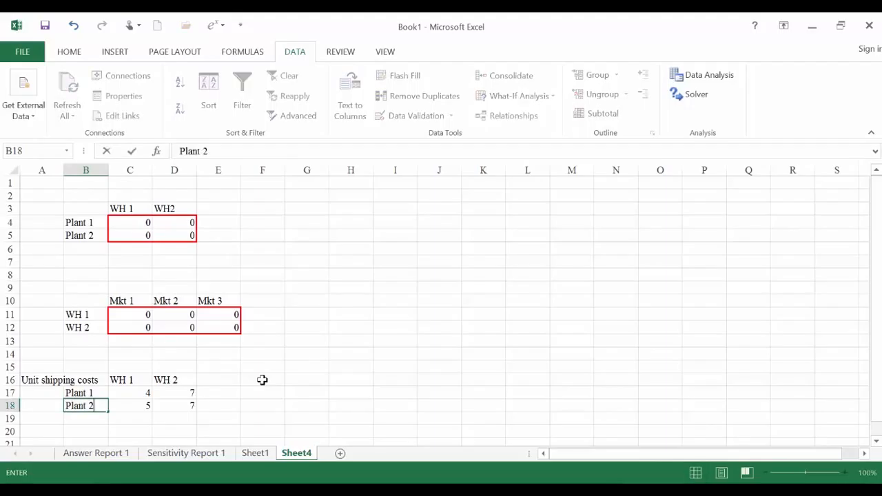
{"action": "key", "text": "Return"}
- Shade the plant-to-warehouse unit cost cells C17:D18 with a light grey fill
{"action": "scroll", "coordinate": [262, 380], "scroll_direction": "down", "scroll_amount": 1}
{"action": "left_click_drag", "start_coordinate": [131, 354], "coordinate": [171, 367]}
{"action": "left_click", "coordinate": [70, 54]}
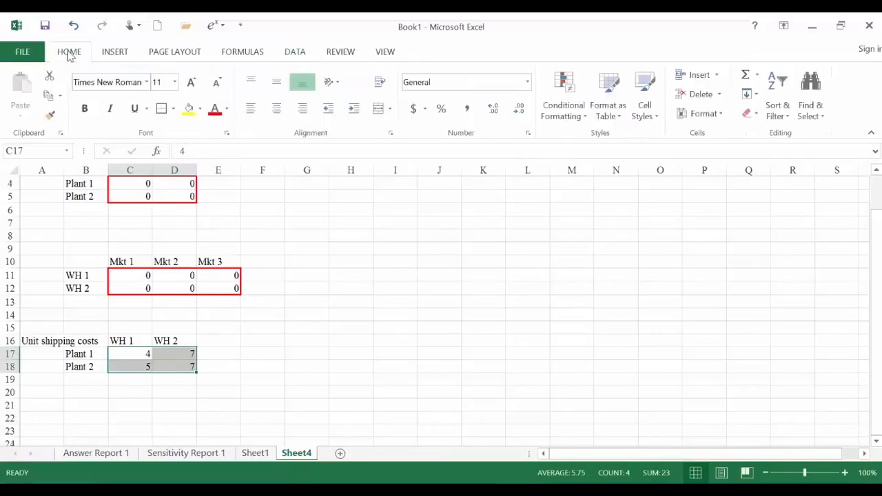
{"action": "left_click", "coordinate": [199, 112]}
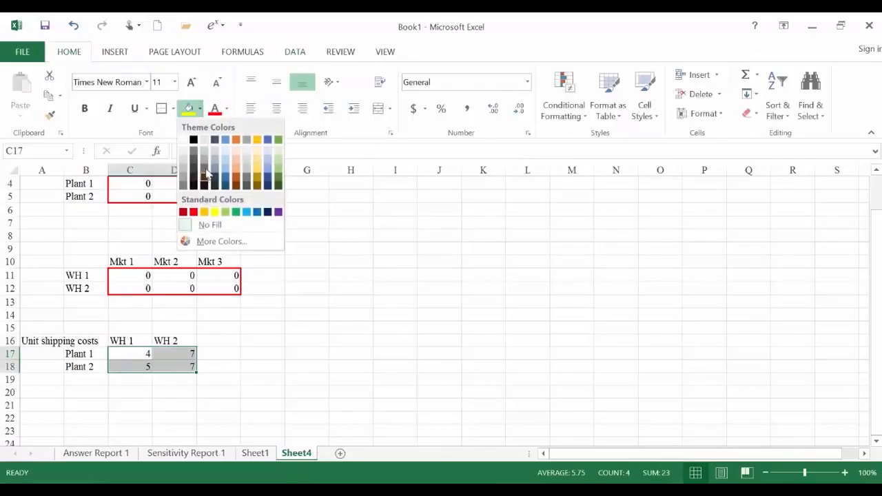
{"action": "left_click", "coordinate": [184, 162]}
{"action": "left_click", "coordinate": [245, 392]}
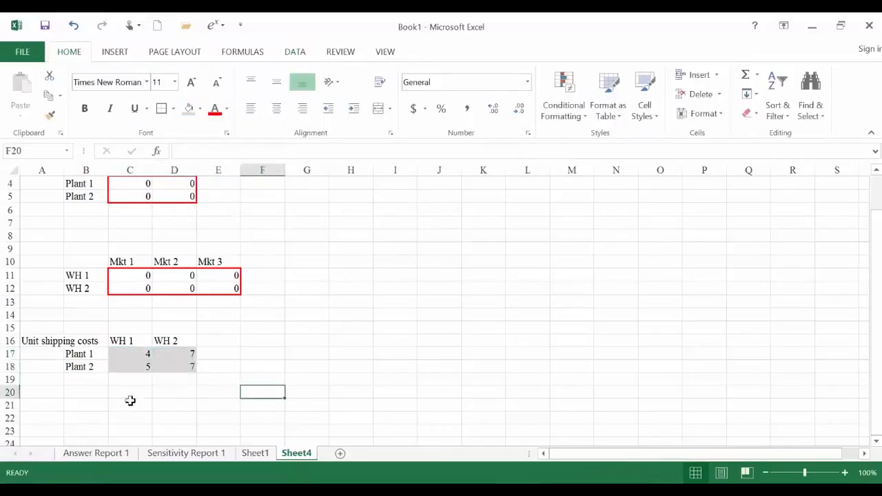
- Enter the row labels WH 1 and WH 2 in B20:B21, below the plant-to-warehouse costs
{"action": "left_click", "coordinate": [76, 395]}
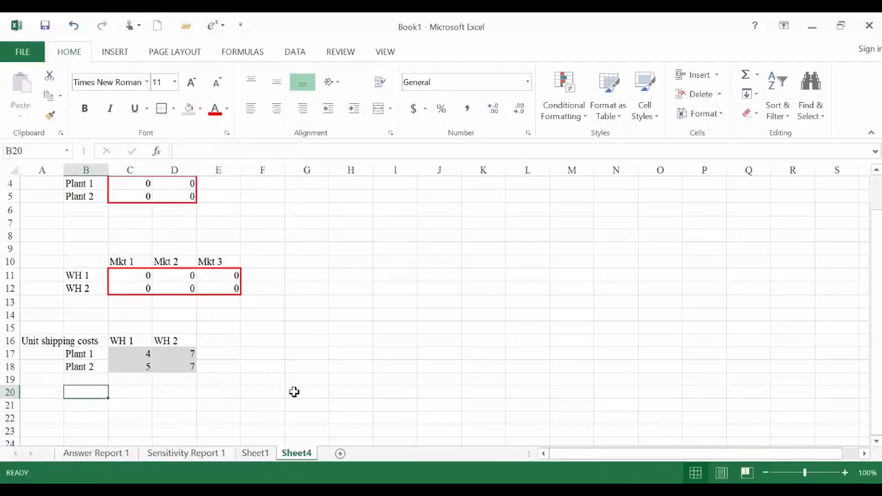
{"action": "type", "text": "WH 1"}
{"action": "key", "text": "Return"}
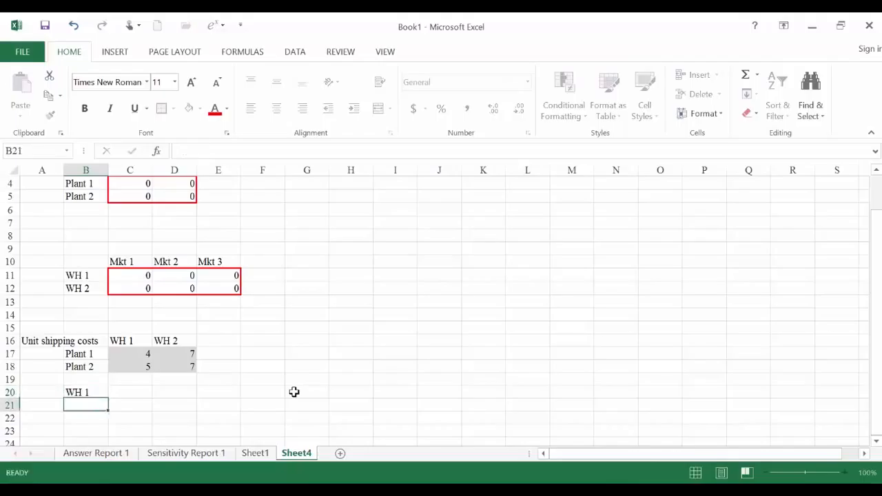
{"action": "type", "text": "Wh"}
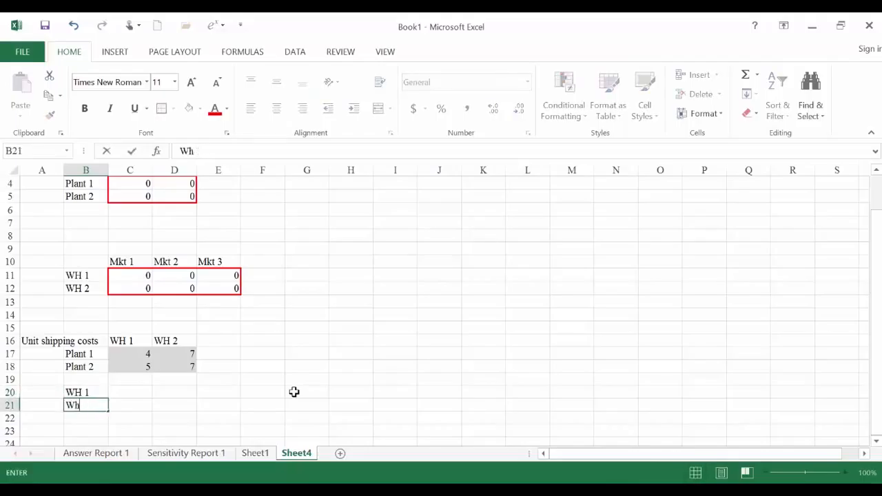
{"action": "type", "text": "H 2"}
{"action": "key", "text": "Tab"}
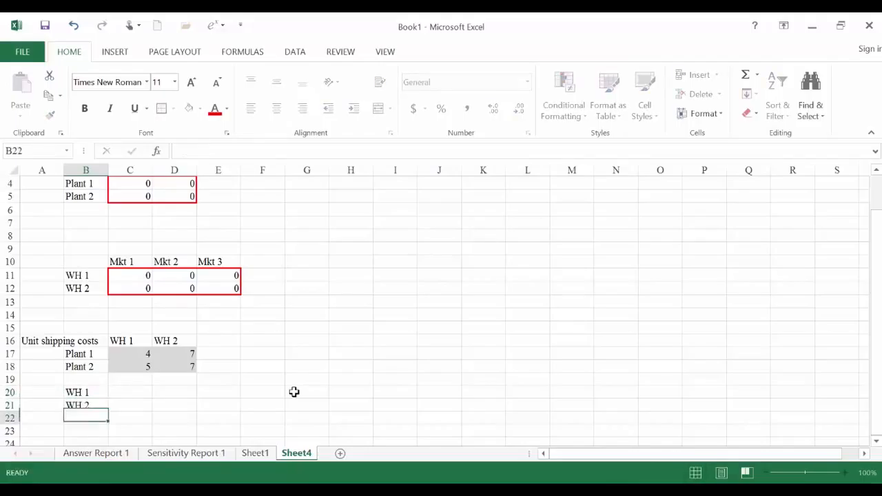
- Insert a blank row at row 20, above the WH 1 and WH 2 row labels
{"action": "key", "text": "Up"}
{"action": "key", "text": "Up"}
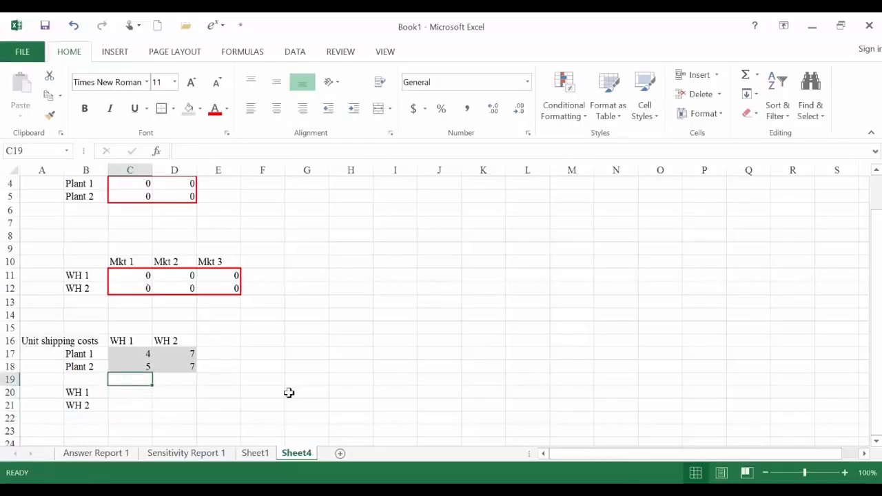
{"action": "right_click", "coordinate": [11, 392]}
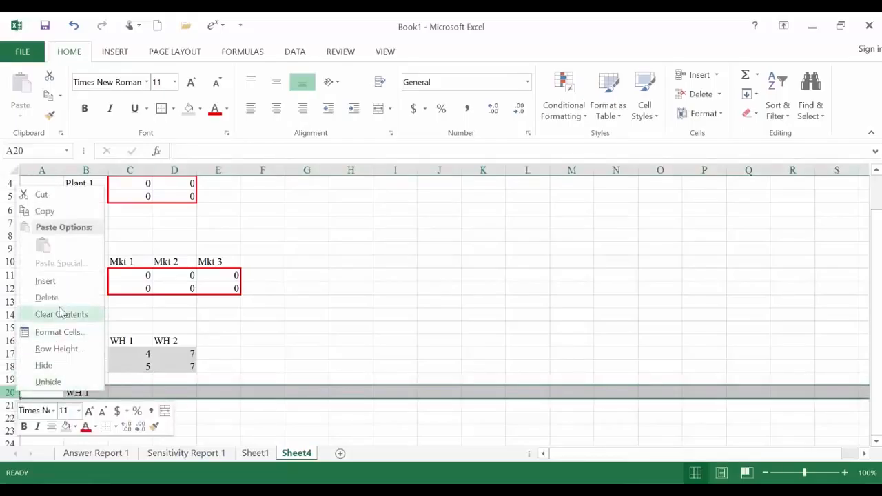
{"action": "left_click", "coordinate": [65, 284]}
- Enter the market headings Mkt 1, Mkt 2 and Mkt 3 in C20:E20
{"action": "left_click", "coordinate": [138, 390]}
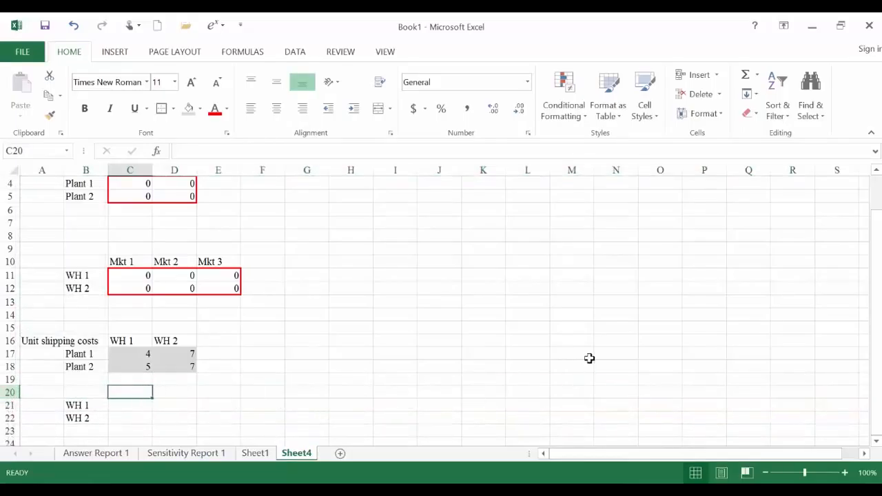
{"action": "type", "text": "Mkt 1"}
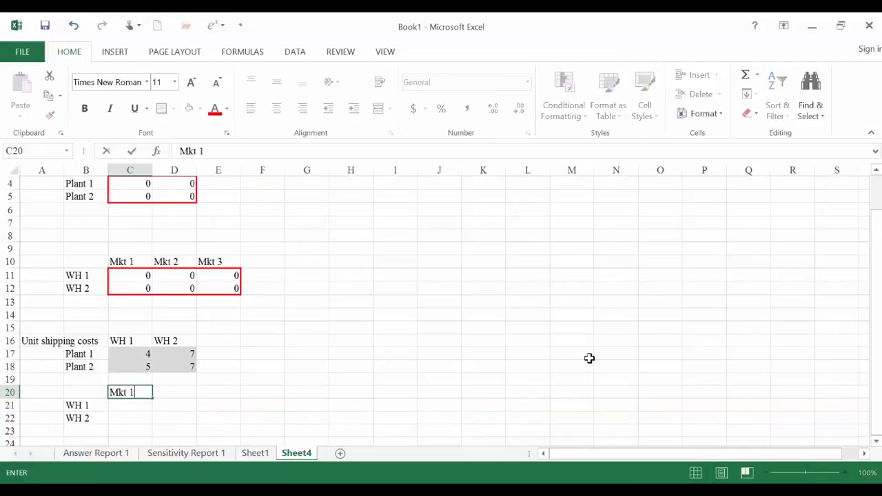
{"action": "key", "text": "Tab"}
{"action": "type", "text": "Mkt"}
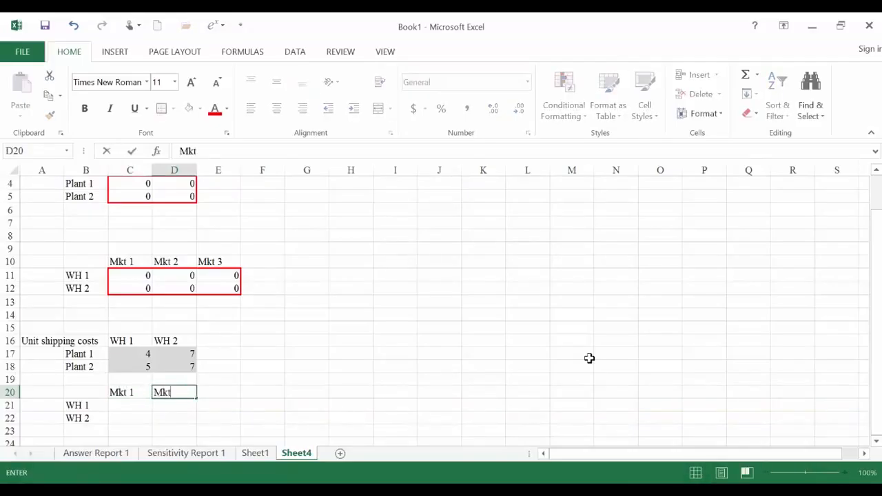
{"action": "key", "text": "Tab"}
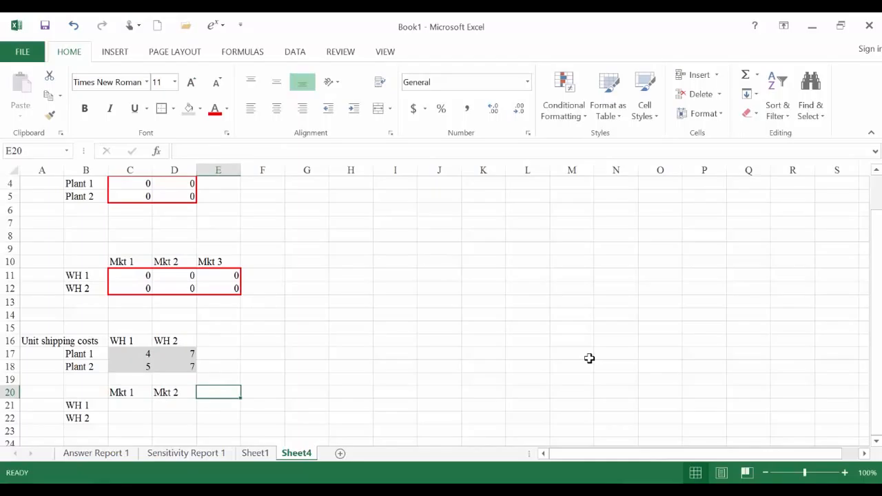
{"action": "type", "text": "Mkt 3"}
{"action": "key", "text": "Return"}
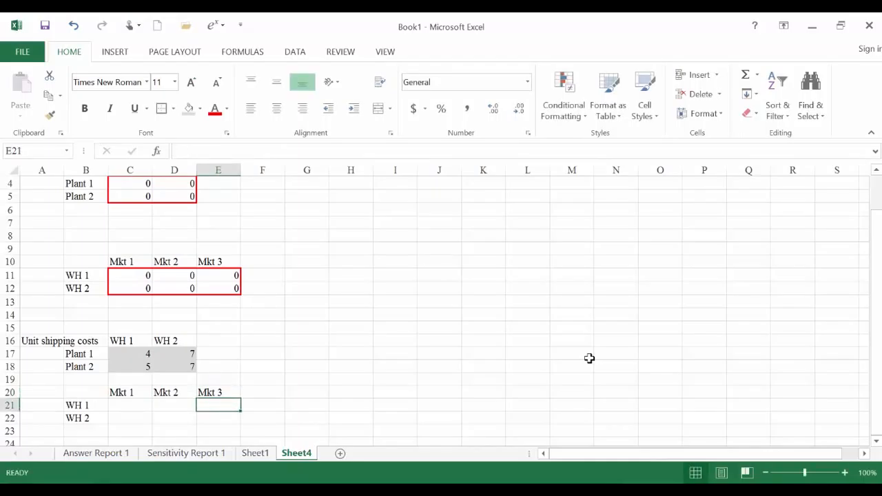
- Check the warehouse-to-market costs in QA Lecture Note 6.pdf, return to Excel, and enter the Mkt 1 costs 6 and 2 in C21:C22
{"action": "scroll", "coordinate": [570, 353], "scroll_direction": "down", "scroll_amount": 2}
{"action": "left_click", "coordinate": [136, 326]}
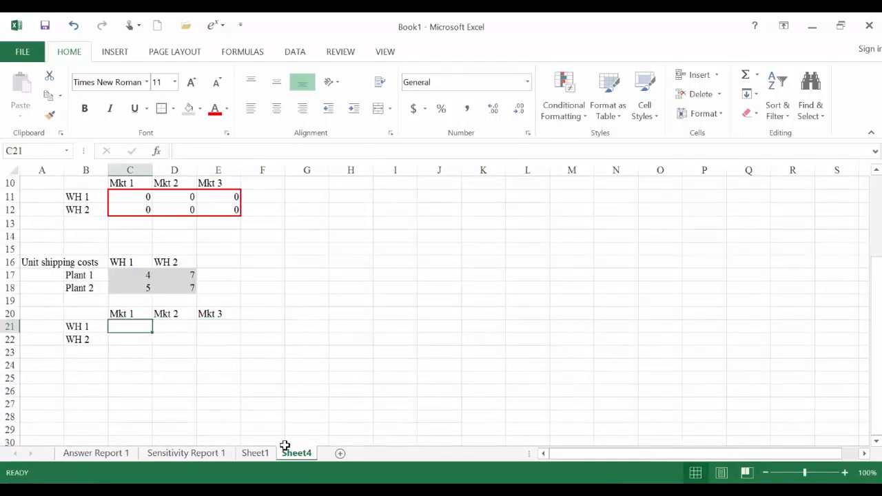
{"action": "key", "text": "alt+Tab"}
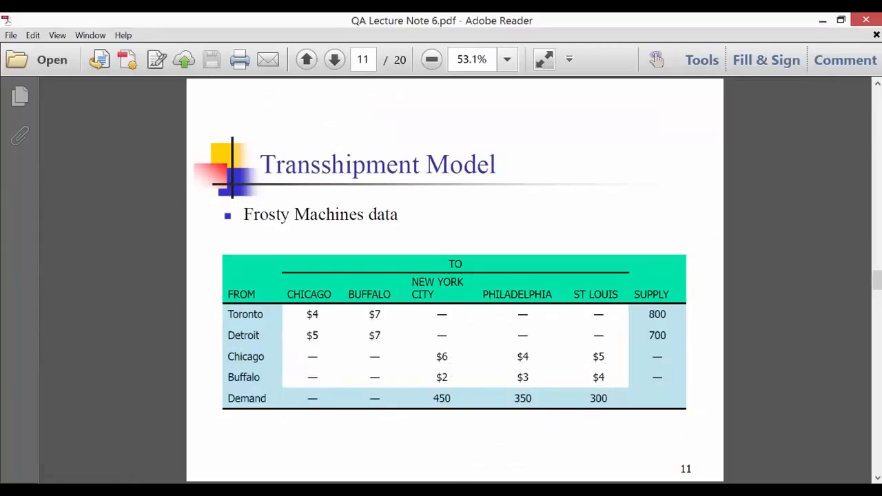
{"action": "key", "text": "alt+Tab"}
{"action": "type", "text": "6"}
{"action": "key", "text": "Return"}
{"action": "type", "text": "2"}
{"action": "key", "text": "Return"}
- Enter the Mkt 2 unit costs 4 and 3 in D21:D22 and the Mkt 3 unit costs 5 and 4 in E21:E22
{"action": "key", "text": "Right"}
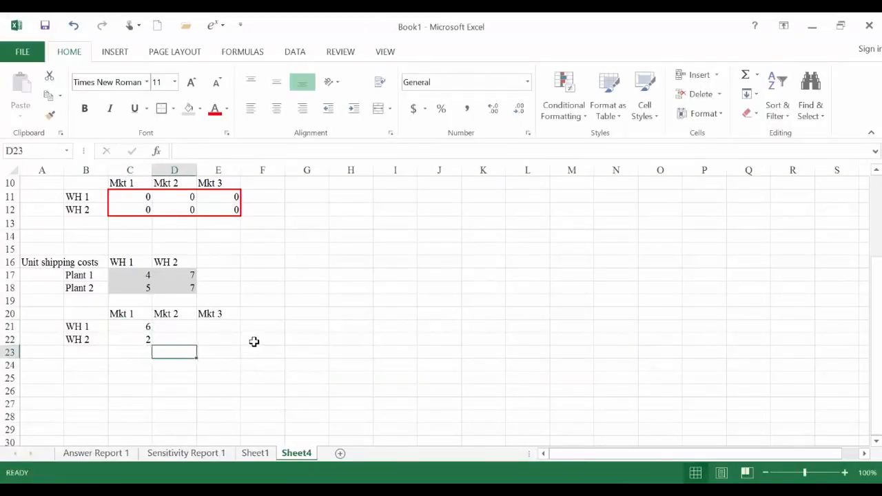
{"action": "key", "text": "Up"}
{"action": "key", "text": "Up"}
{"action": "type", "text": "4"}
{"action": "key", "text": "Return"}
{"action": "type", "text": "3"}
{"action": "key", "text": "Return"}
{"action": "key", "text": "Right"}
{"action": "key", "text": "Up"}
{"action": "key", "text": "Up"}
{"action": "type", "text": "5"}
{"action": "key", "text": "Return"}
{"action": "type", "text": "4"}
{"action": "key", "text": "Return"}
- Shade the warehouse-to-market unit cost cells C21:E22 with the same light grey fill
{"action": "left_click_drag", "start_coordinate": [136, 327], "coordinate": [205, 341]}
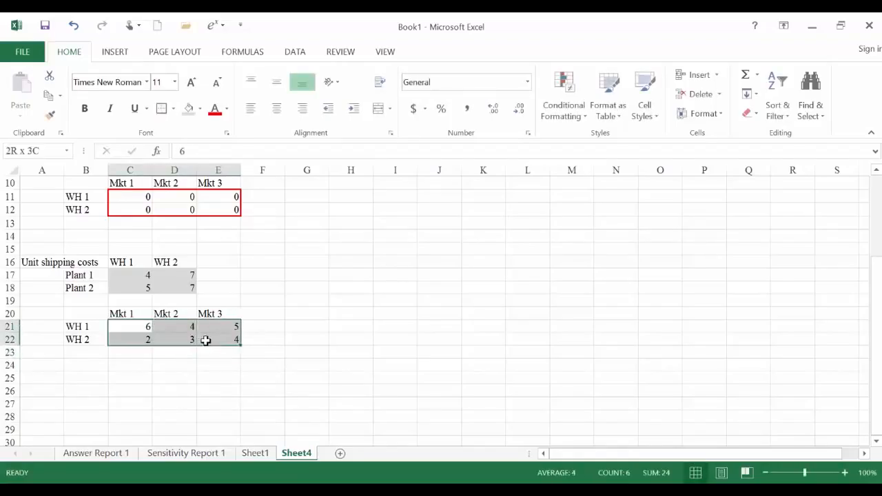
{"action": "left_click", "coordinate": [188, 108]}
{"action": "left_click", "coordinate": [370, 368]}
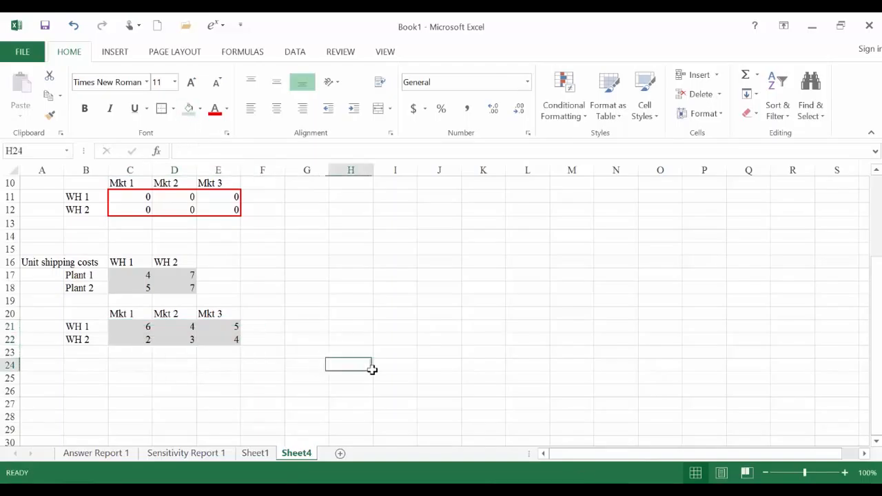
- Enter the label "Total shipping costs" in A24, below the unit cost tables
{"action": "scroll", "coordinate": [372, 364], "scroll_direction": "up", "scroll_amount": 3}
{"action": "scroll", "coordinate": [344, 364], "scroll_direction": "down", "scroll_amount": 2}
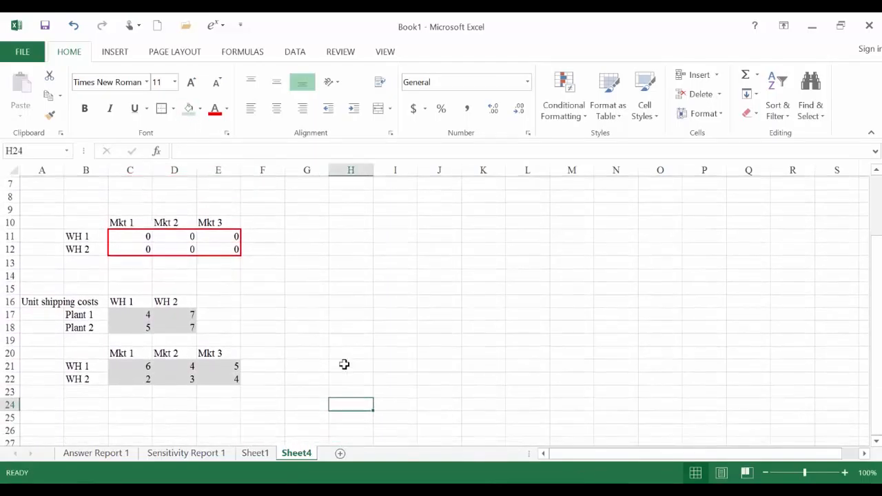
{"action": "left_click", "coordinate": [48, 406]}
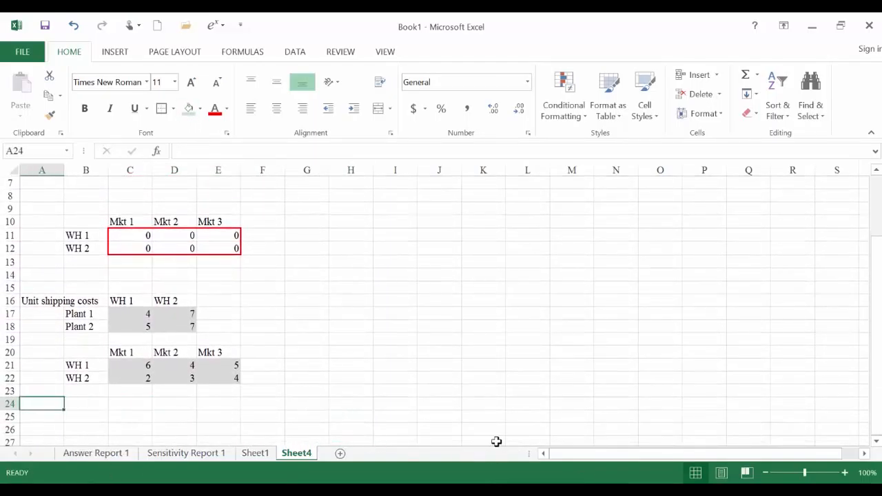
{"action": "type", "text": "Total shipping costs"}
- Start a total cost formula in D24 with SUMPRODUCT of plant shipments C4:D5 and unit costs C17:D18
{"action": "key", "text": "Tab"}
{"action": "key", "text": "Tab"}
{"action": "key", "text": "Tab"}
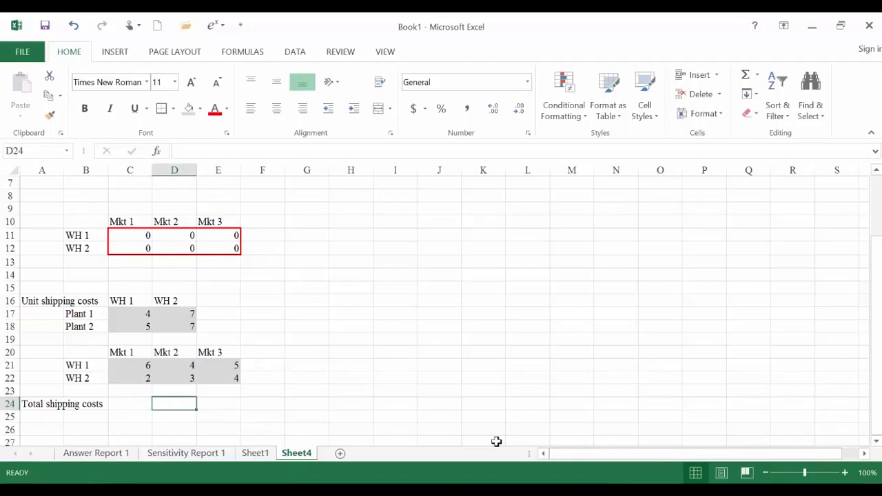
{"action": "type", "text": "=sumproduct("}
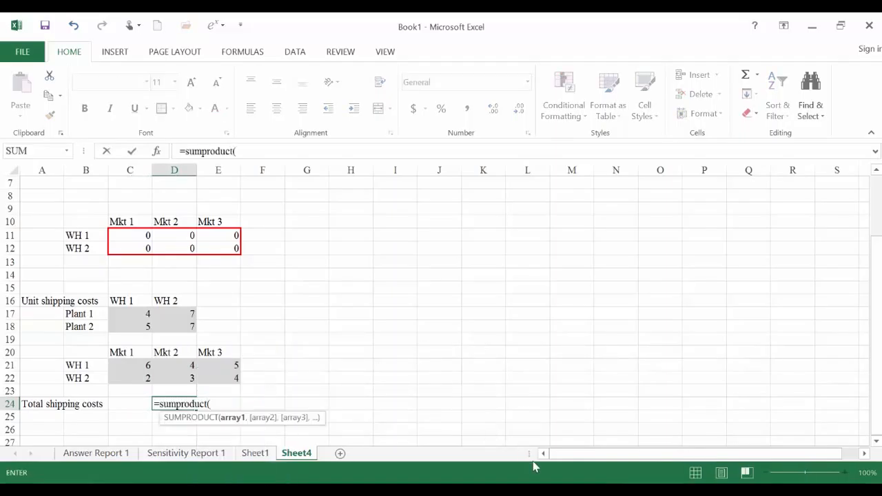
{"action": "scroll", "coordinate": [518, 453], "scroll_direction": "up", "scroll_amount": 2}
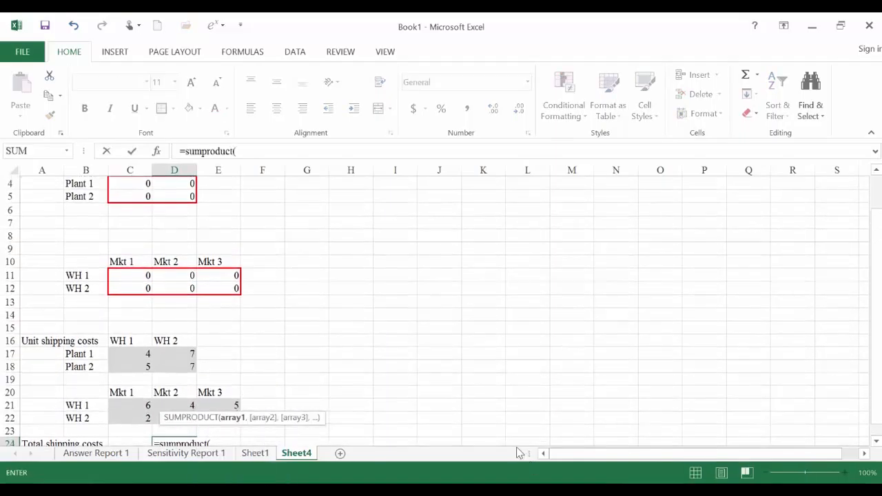
{"action": "left_click", "coordinate": [141, 223]}
{"action": "left_click_drag", "start_coordinate": [149, 225], "coordinate": [183, 232]}
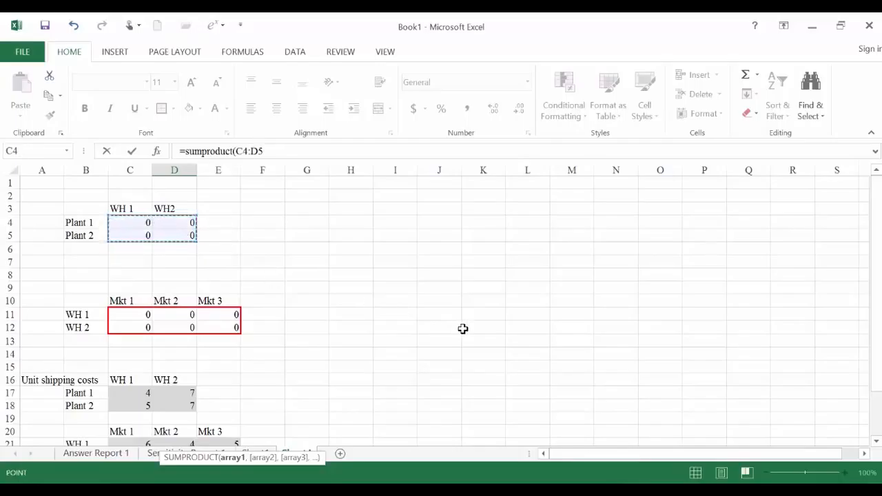
{"action": "type", "text": ","}
{"action": "scroll", "coordinate": [463, 330], "scroll_direction": "down", "scroll_amount": 2}
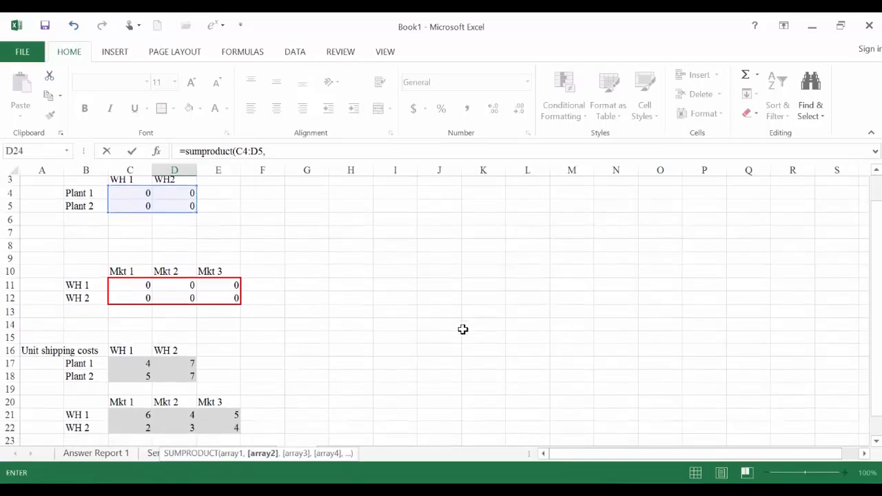
{"action": "left_click_drag", "start_coordinate": [133, 314], "coordinate": [170, 321]}
- Complete the D24 formula by adding SUMPRODUCT(C11:E12,C21:E22), and outline the cell with a border
{"action": "type", "text": ")+sump"}
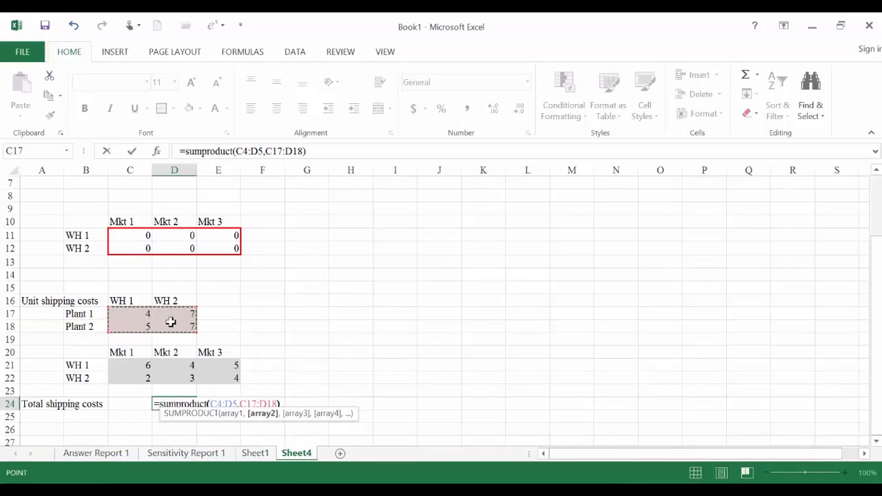
{"action": "type", "text": "roduct("}
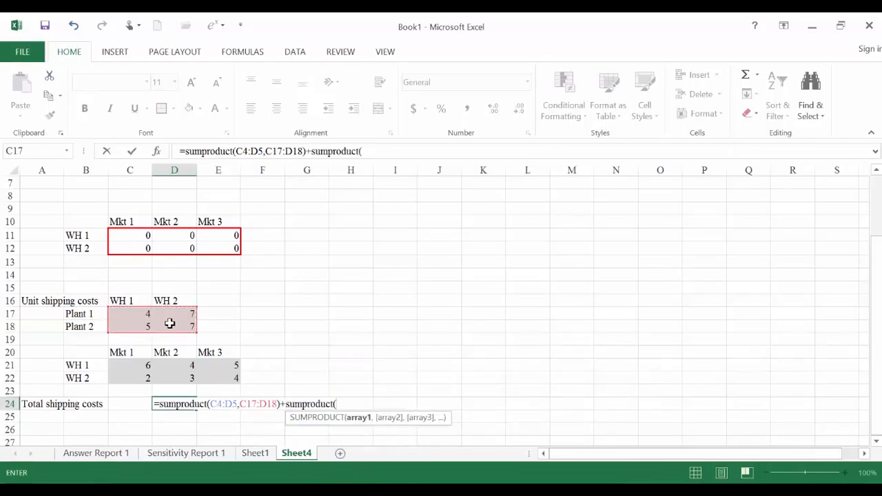
{"action": "scroll", "coordinate": [170, 323], "scroll_direction": "up", "scroll_amount": 1}
{"action": "left_click_drag", "start_coordinate": [122, 275], "coordinate": [199, 287]}
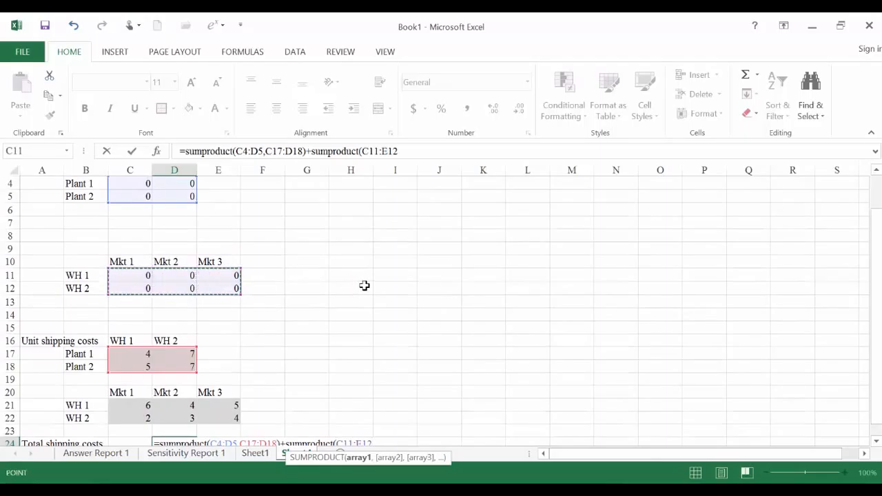
{"action": "type", "text": ","}
{"action": "scroll", "coordinate": [364, 285], "scroll_direction": "down", "scroll_amount": 2}
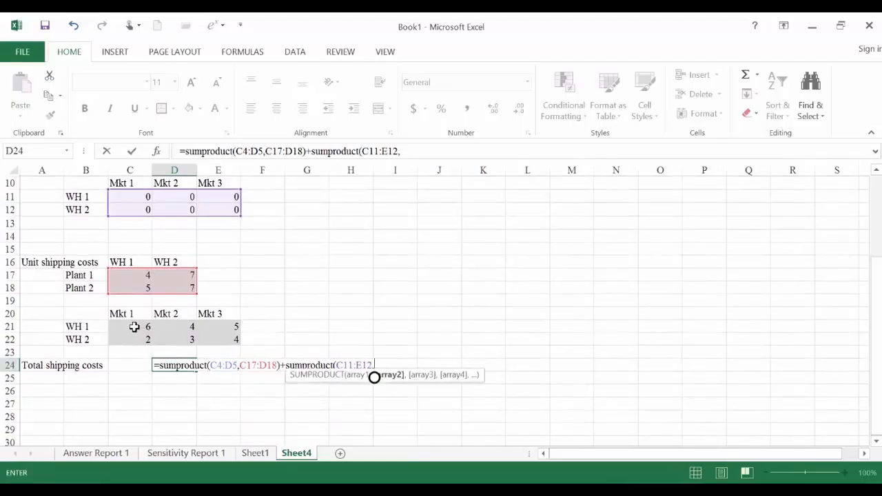
{"action": "left_click_drag", "start_coordinate": [129, 327], "coordinate": [207, 339]}
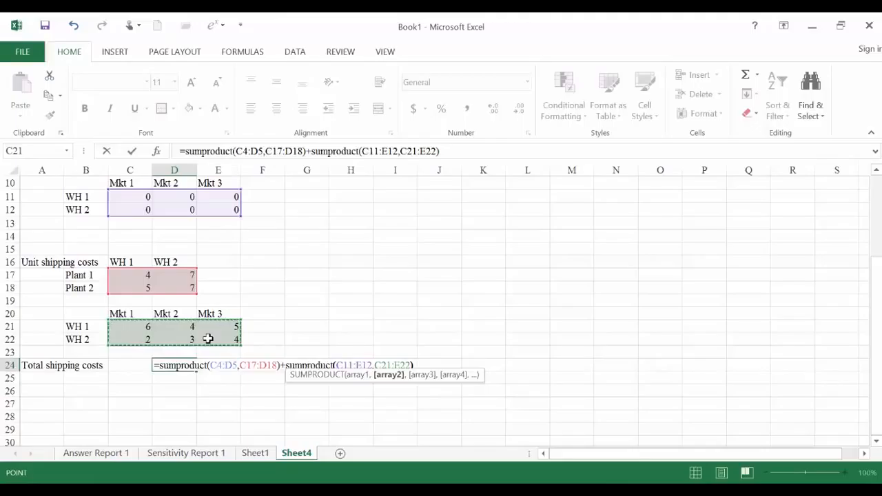
{"action": "key", "text": "ctrl+Return"}
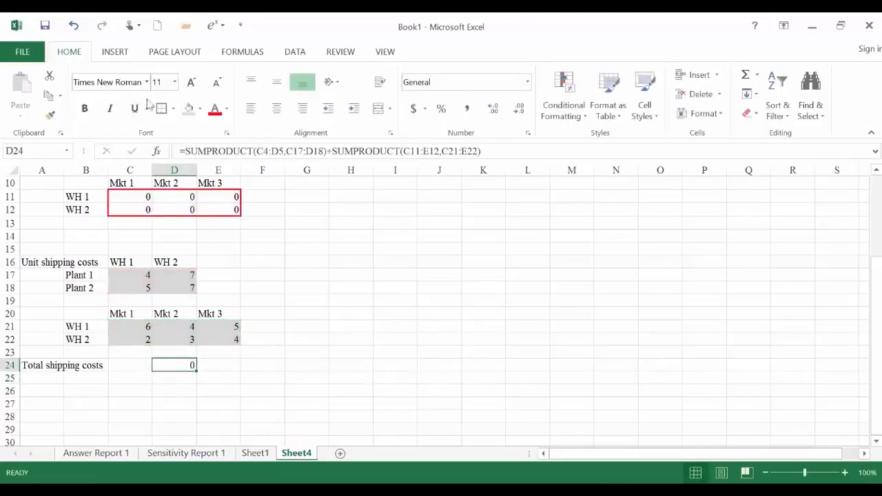
{"action": "left_click", "coordinate": [181, 390]}
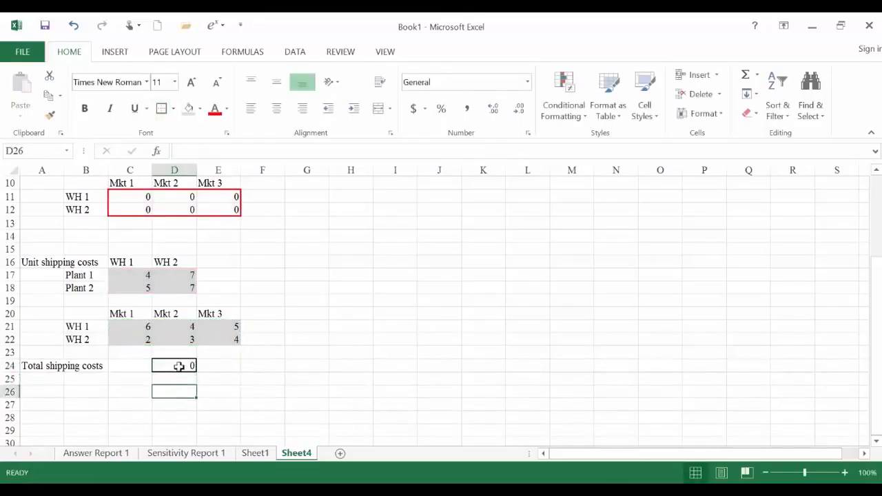
{"action": "left_click", "coordinate": [178, 366]}
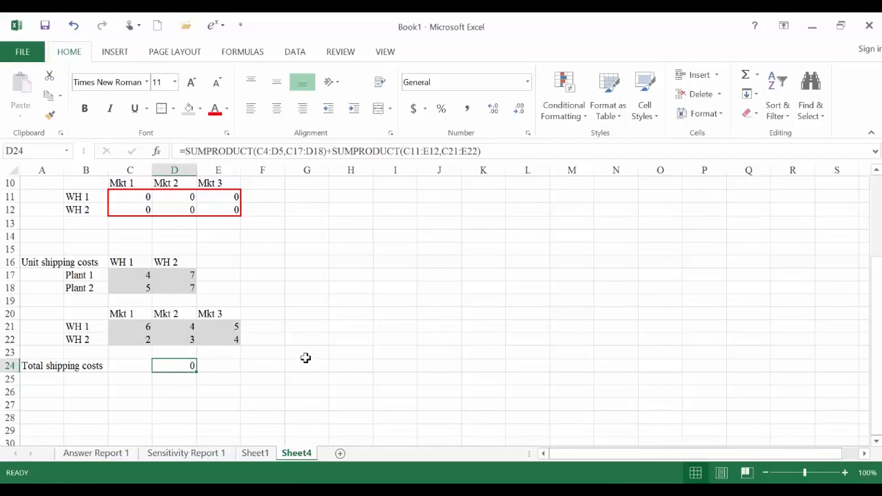
- Enter the heading "Shipped out" in E3, beside the plant-to-warehouse table
{"action": "scroll", "coordinate": [305, 358], "scroll_direction": "up", "scroll_amount": 3}
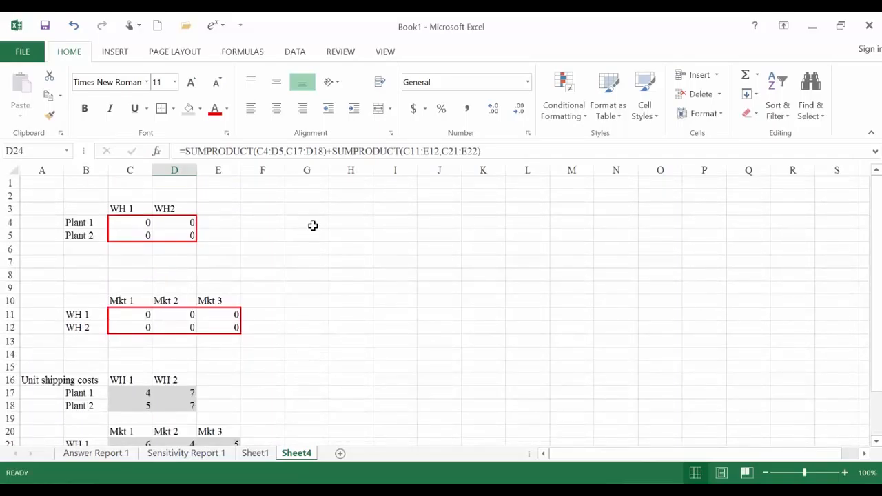
{"action": "left_click", "coordinate": [233, 209]}
{"action": "type", "text": "Shi"}
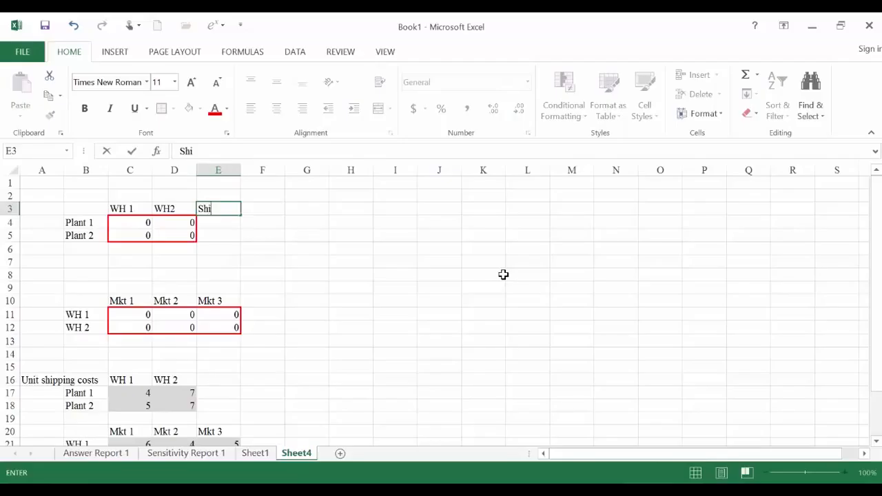
{"action": "type", "text": "pped out"}
{"action": "key", "text": "Return"}
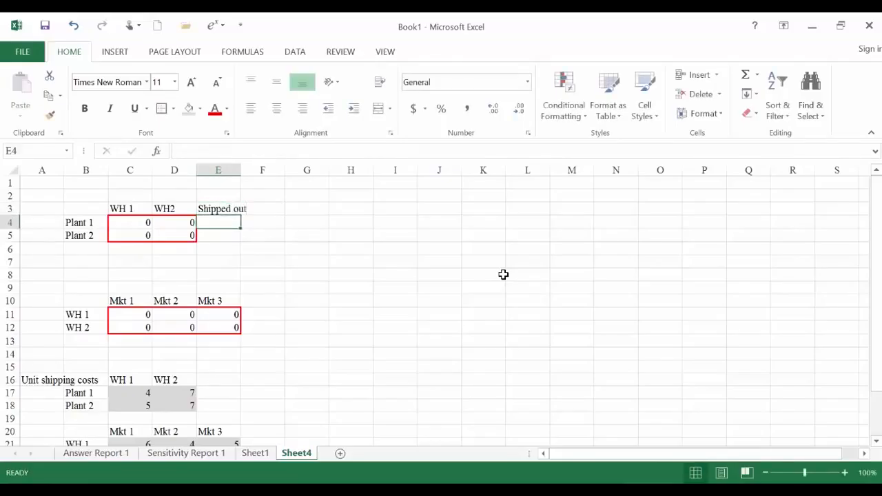
- Total Plant 1's shipments in E4 with =SUM(C4:D4) and copy the formula down to E5 for Plant 2
{"action": "type", "text": "=sum("}
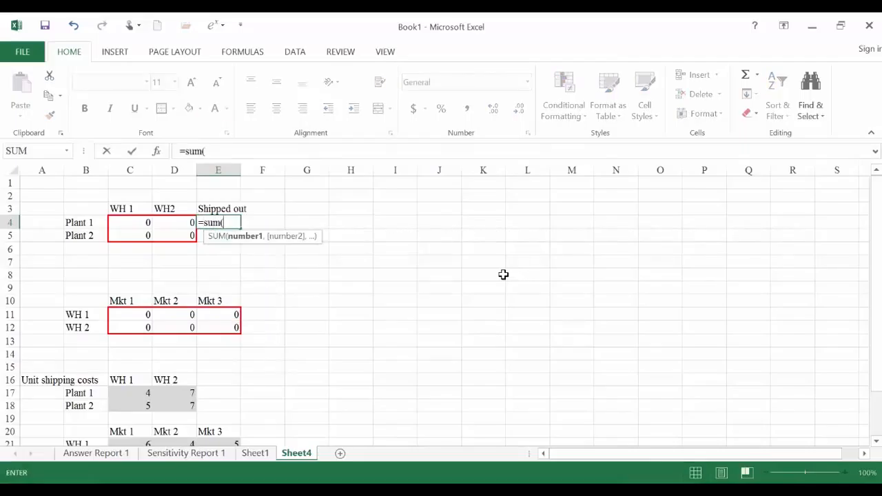
{"action": "left_click", "coordinate": [128, 226]}
{"action": "left_click", "coordinate": [163, 225]}
{"action": "left_click_drag", "start_coordinate": [145, 223], "coordinate": [161, 225]}
{"action": "key", "text": "Return"}
{"action": "key", "text": "Up"}
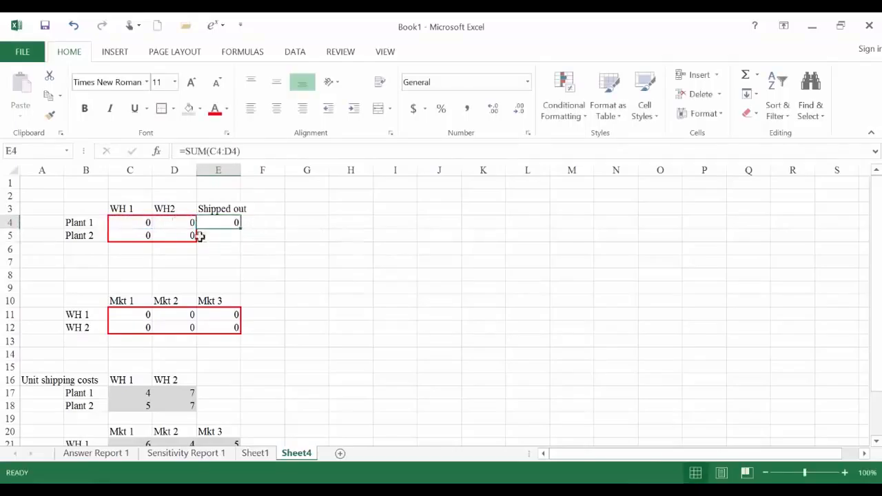
{"action": "left_click_drag", "start_coordinate": [240, 228], "coordinate": [238, 238]}
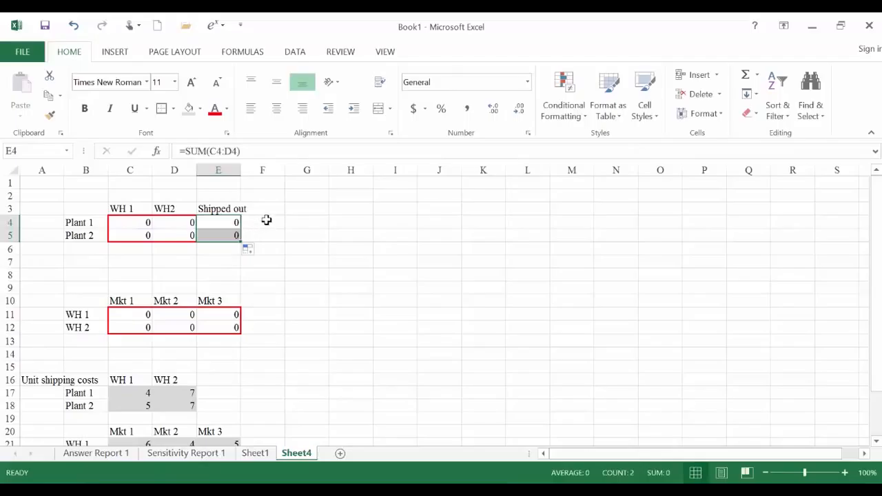
- Enter the constraint sign "<=" in F4 and F5 and the heading "Capacity" in G3
{"action": "left_click", "coordinate": [266, 219]}
{"action": "type", "text": "<"}
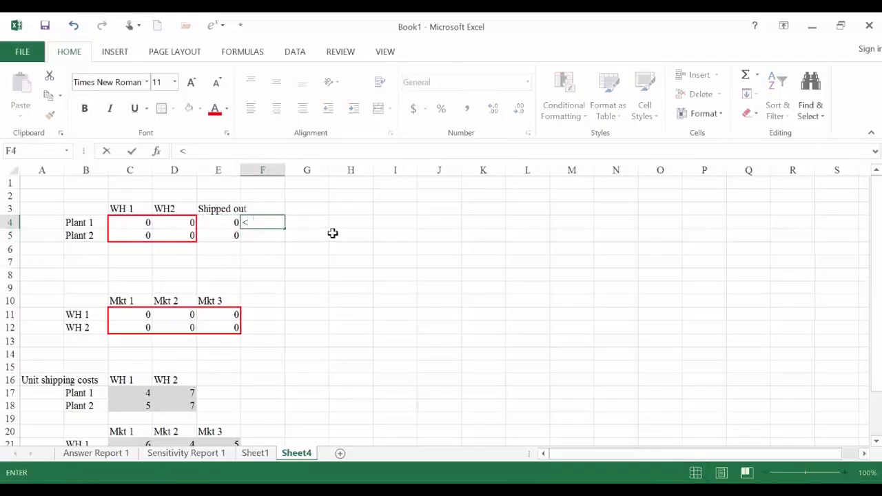
{"action": "key", "text": "Return"}
{"action": "key", "text": "Up"}
{"action": "key", "text": "Up"}
{"action": "key", "text": "Right"}
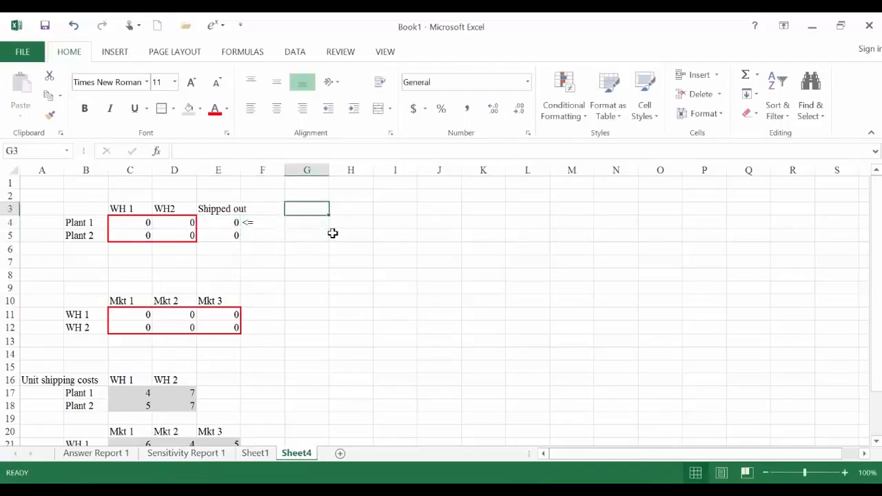
{"action": "type", "text": "Capacity"}
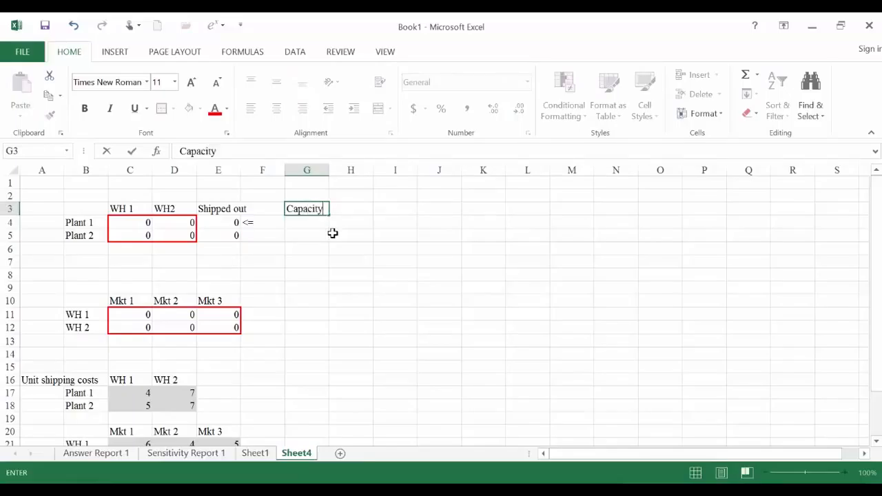
{"action": "key", "text": "Return"}
{"action": "key", "text": "Down"}
{"action": "key", "text": "Left"}
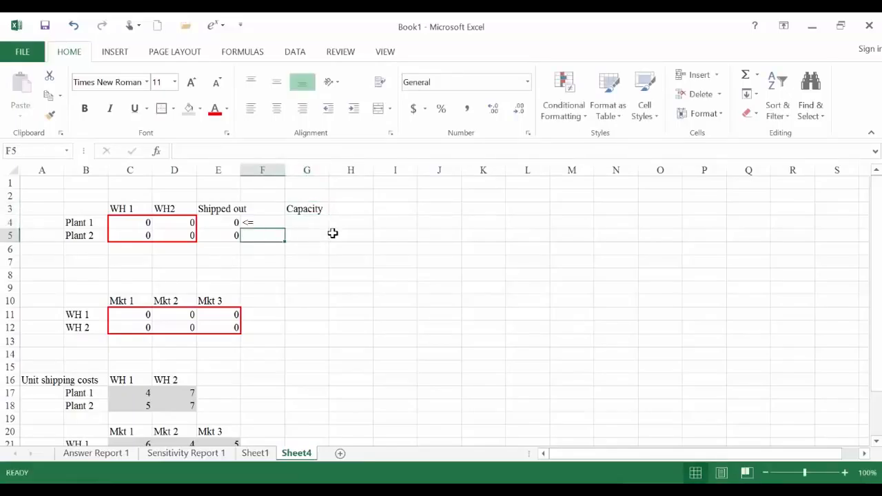
{"action": "type", "text": "<="}
{"action": "key", "text": "Return"}
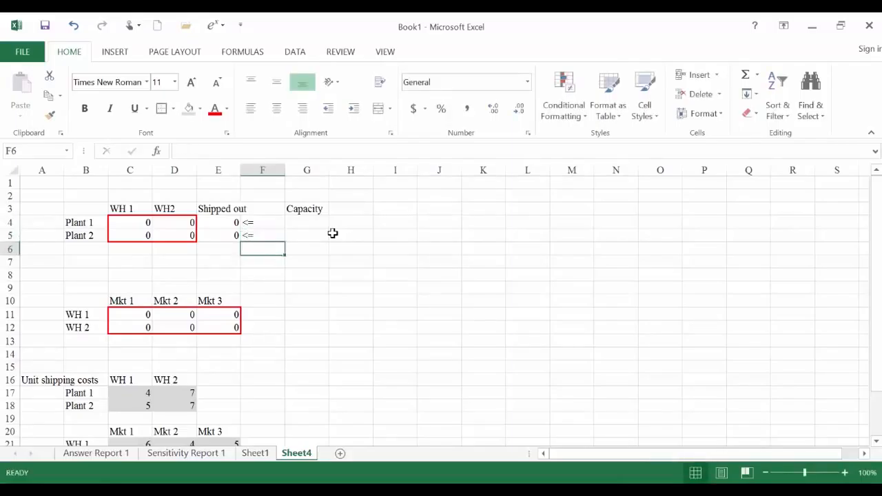
- Check the plant supplies in QA Lecture Note 6.pdf, return to Excel, and enter the capacities 800 and 700 in G4:G5
{"action": "key", "text": "Up"}
{"action": "key", "text": "Right"}
{"action": "key", "text": "alt+Tab"}
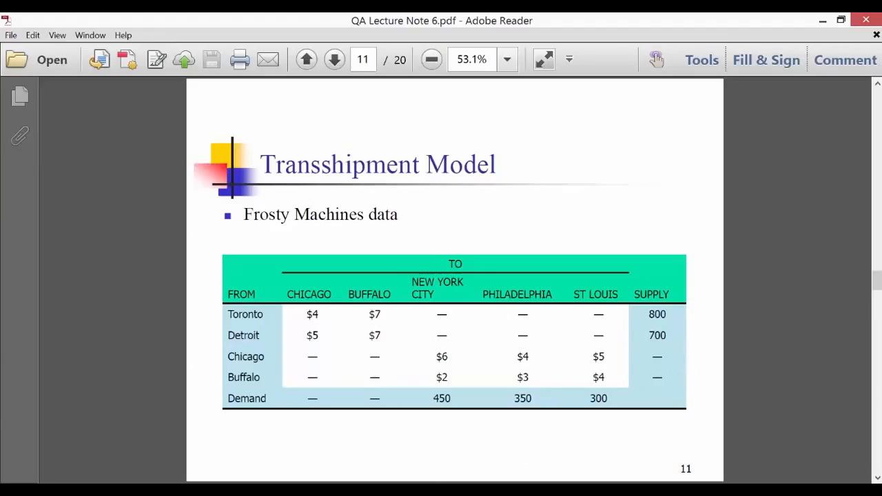
{"action": "key", "text": "alt+Tab"}
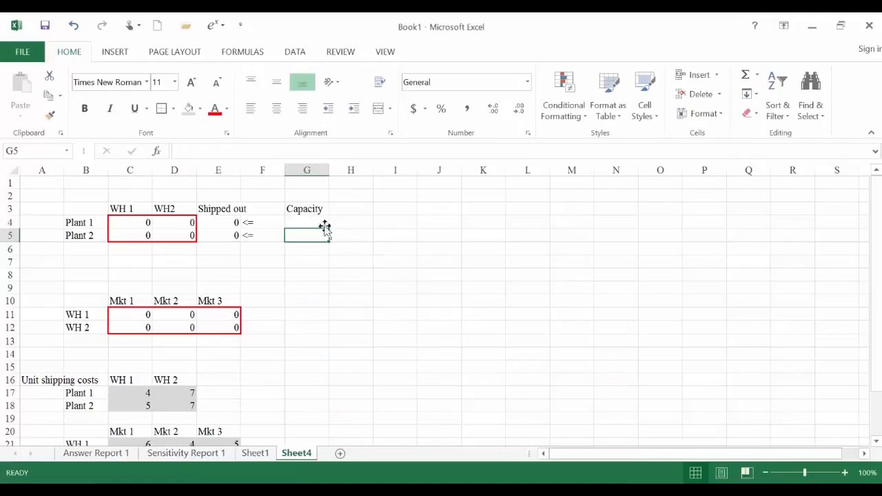
{"action": "left_click", "coordinate": [304, 222]}
{"action": "type", "text": "800"}
{"action": "key", "text": "Return"}
{"action": "type", "text": "700"}
{"action": "key", "text": "Return"}
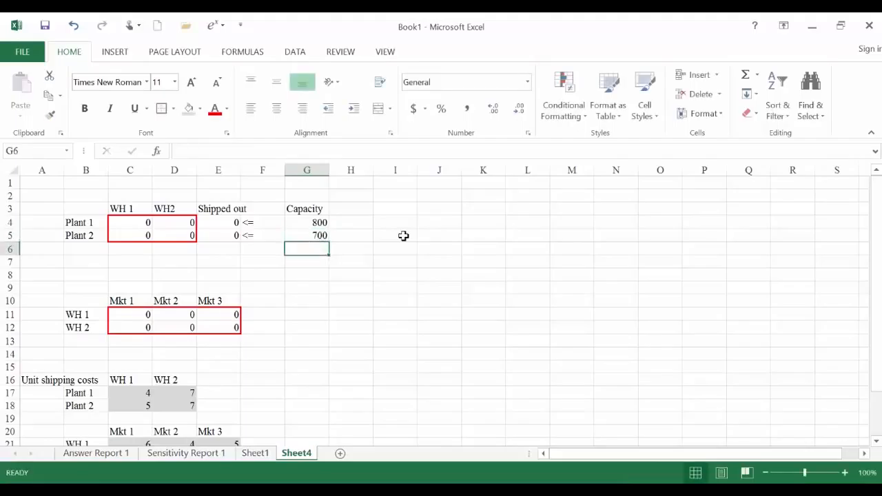
- Insert two blank rows, one at row 14 and one at row 13, between the market shipments and the unit shipping costs
{"action": "left_click", "coordinate": [87, 359]}
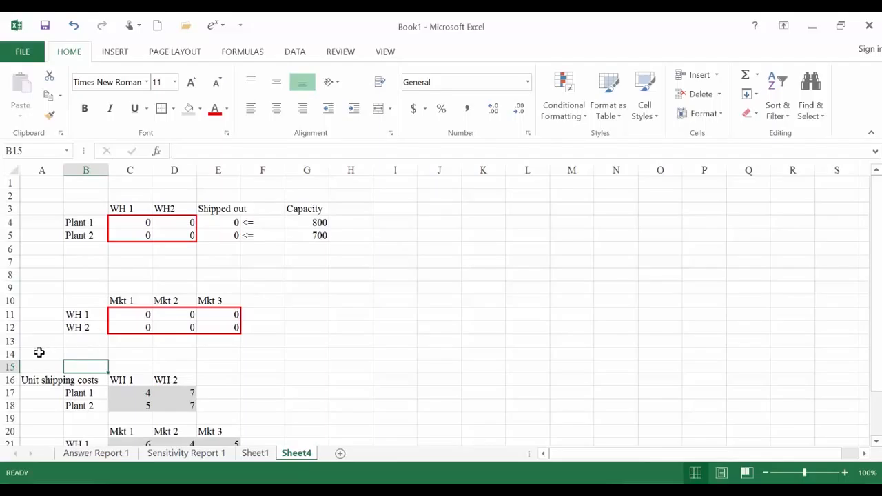
{"action": "left_click", "coordinate": [10, 353]}
{"action": "right_click", "coordinate": [9, 353]}
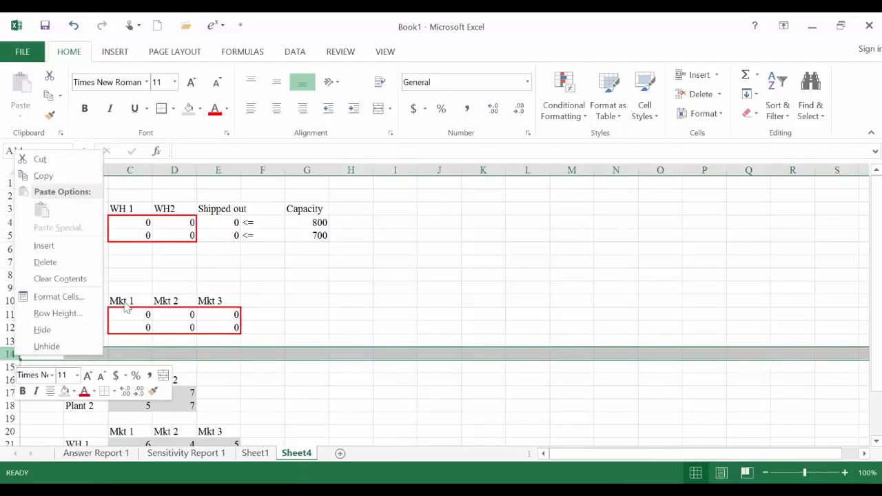
{"action": "left_click", "coordinate": [75, 249]}
{"action": "right_click", "coordinate": [11, 340]}
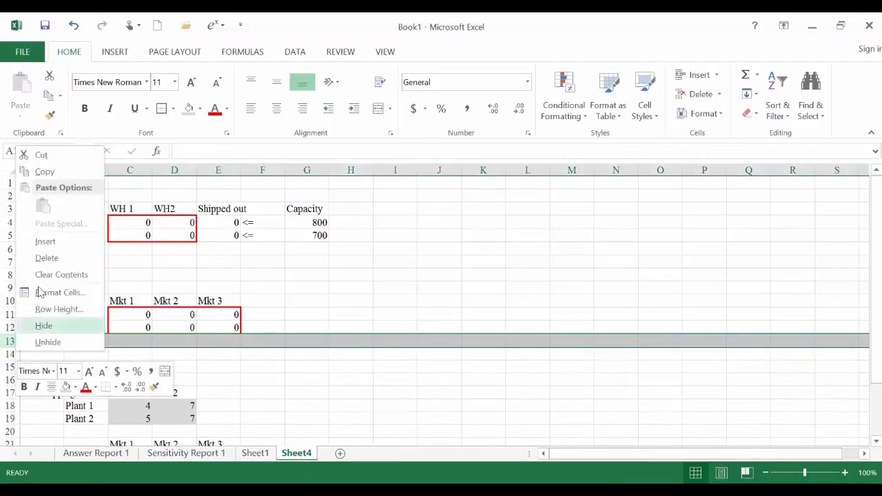
{"action": "left_click", "coordinate": [46, 242]}
- Enter the label "Demands" in B15, below the warehouse-to-market table
{"action": "left_click", "coordinate": [125, 366]}
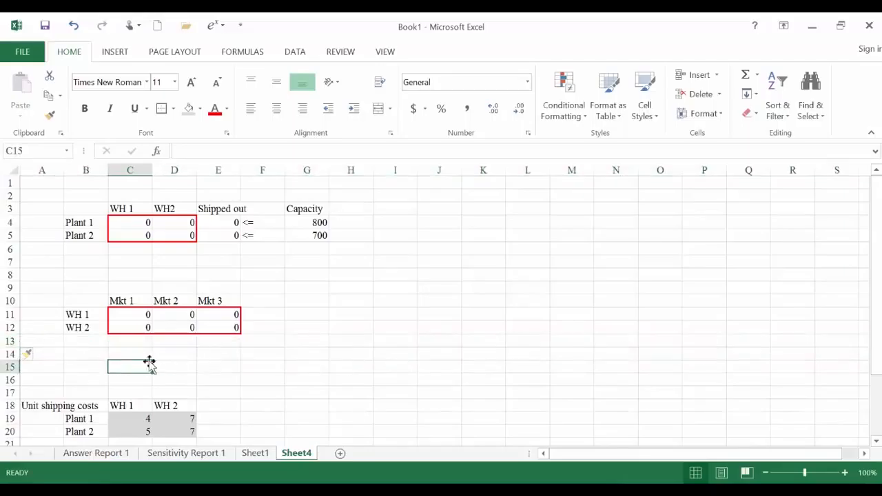
{"action": "left_click", "coordinate": [98, 365]}
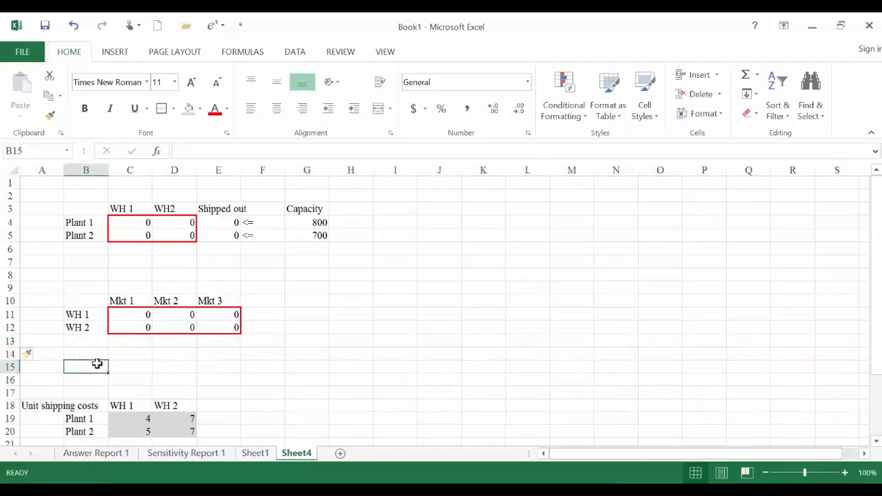
{"action": "type", "text": "Demand"}
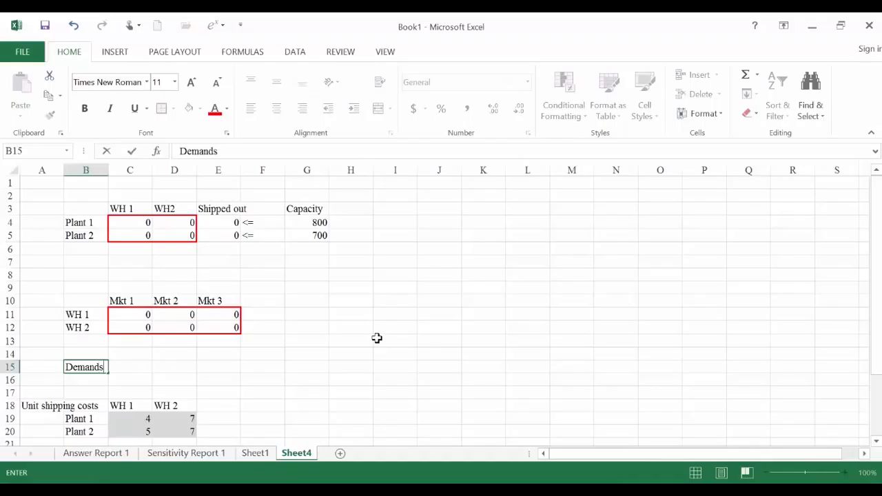
{"action": "type", "text": "s"}
{"action": "key", "text": "Tab"}
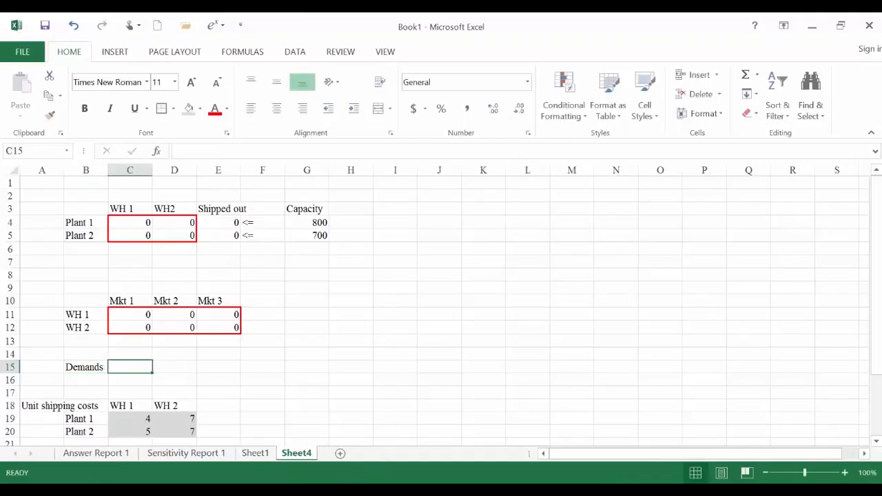
- Check the market demands in QA Lecture Note 6.pdf, return to Excel, and enter 450, 350 and 300 in C15:E15
{"action": "key", "text": "alt+Tab"}
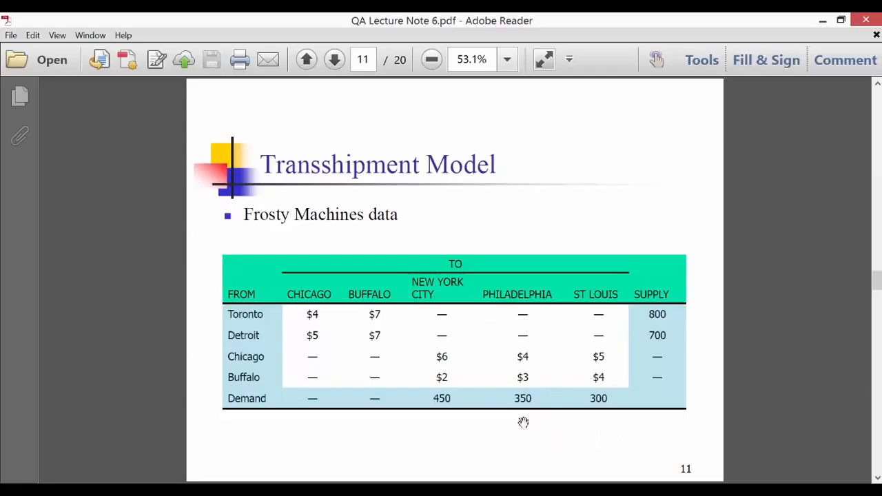
{"action": "key", "text": "alt+Tab"}
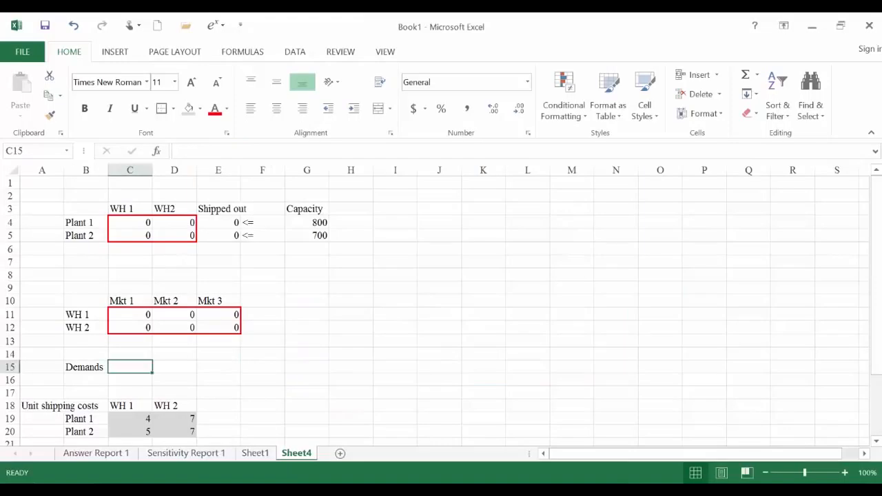
{"action": "type", "text": "450"}
{"action": "key", "text": "Tab"}
{"action": "type", "text": "350"}
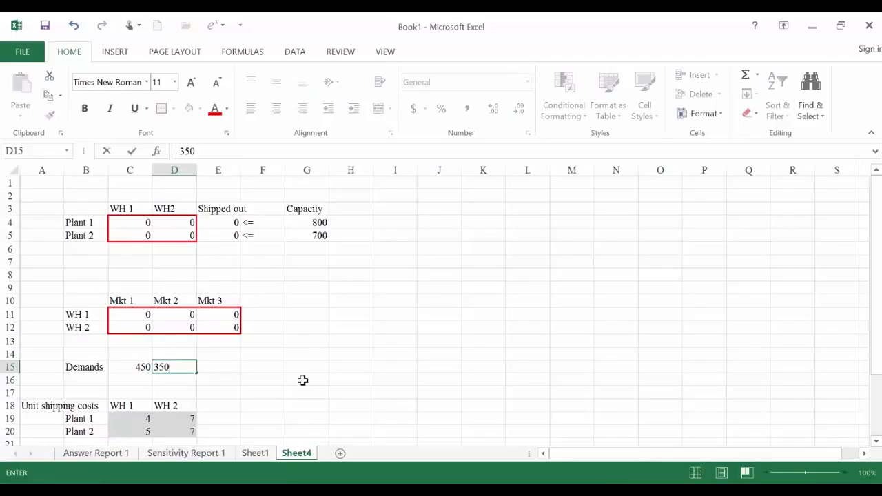
{"action": "key", "text": "Tab"}
{"action": "type", "text": "30"}
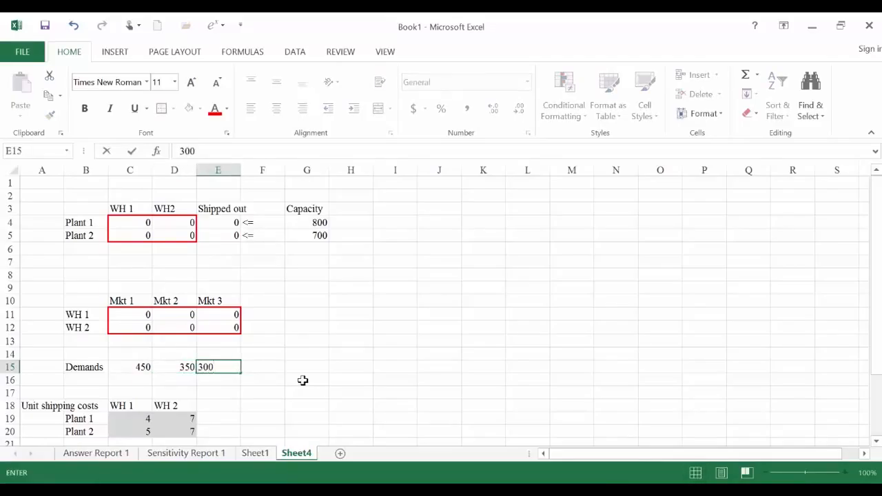
{"action": "key", "text": "Return"}
- Shade the demand cells C15:E15 and the capacity cells G4:G5 with the light grey fill
{"action": "left_click_drag", "start_coordinate": [128, 367], "coordinate": [207, 368]}
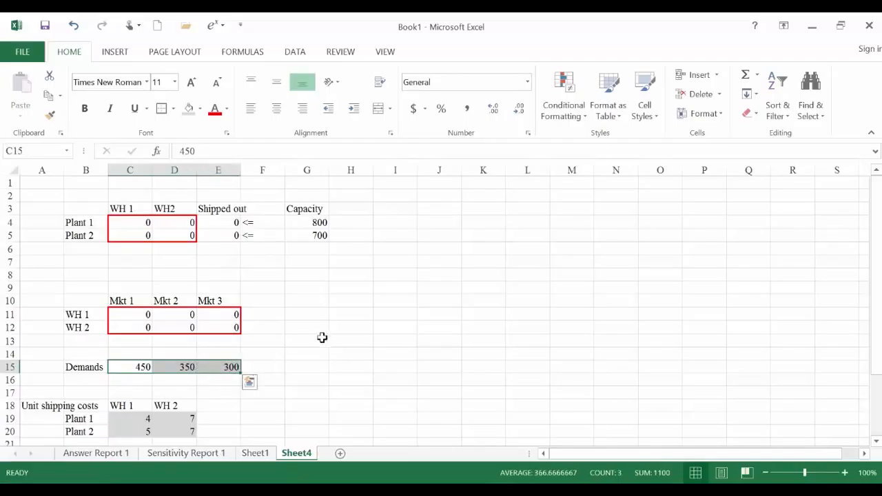
{"action": "left_click", "coordinate": [188, 109]}
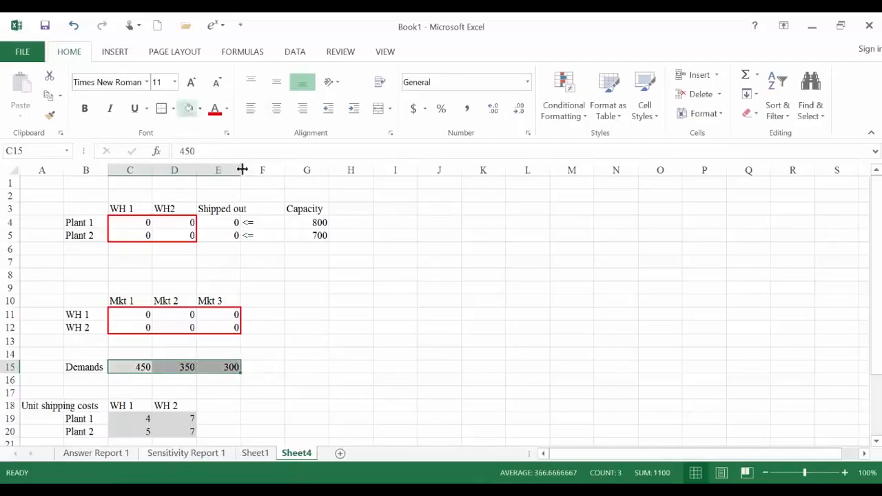
{"action": "left_click_drag", "start_coordinate": [297, 222], "coordinate": [296, 235]}
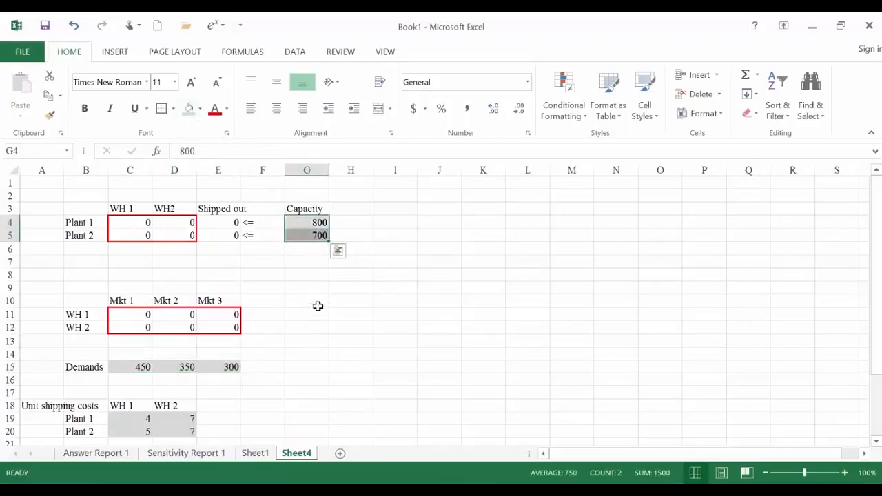
{"action": "left_click", "coordinate": [318, 303]}
{"action": "left_click", "coordinate": [142, 368]}
- Enter the label "Shipped in" in B13, below the warehouse-to-market shipments
{"action": "left_click", "coordinate": [110, 342]}
{"action": "left_click", "coordinate": [84, 344]}
{"action": "key", "text": "F2"}
{"action": "type", "text": "Shipped in"}
{"action": "key", "text": "Return"}
- Enter =SUM(C11:C12) in C13 and copy the formula across to E13
{"action": "key", "text": "Up"}
{"action": "key", "text": "Right"}
{"action": "type", "text": "=sum("}
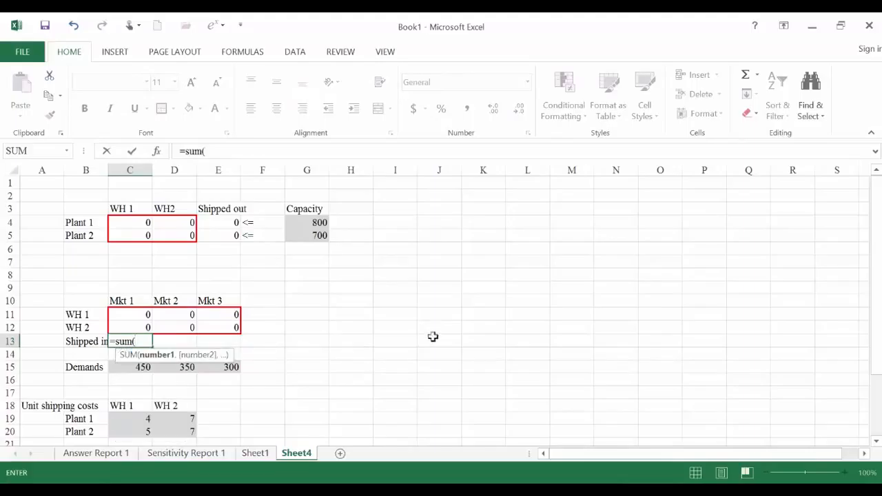
{"action": "left_click_drag", "start_coordinate": [130, 313], "coordinate": [129, 322]}
{"action": "type", "text": ")"}
{"action": "key", "text": "Return"}
{"action": "left_click", "coordinate": [130, 341]}
{"action": "left_click_drag", "start_coordinate": [152, 346], "coordinate": [234, 344]}
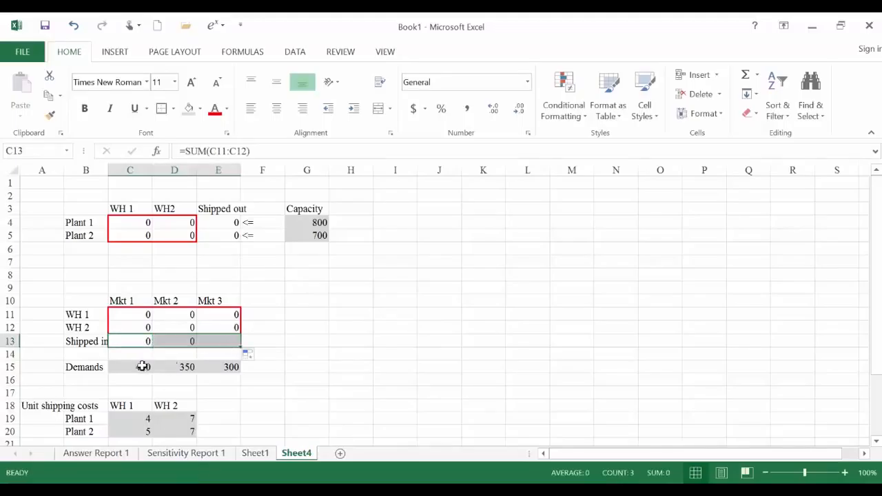
{"action": "left_click", "coordinate": [132, 341]}
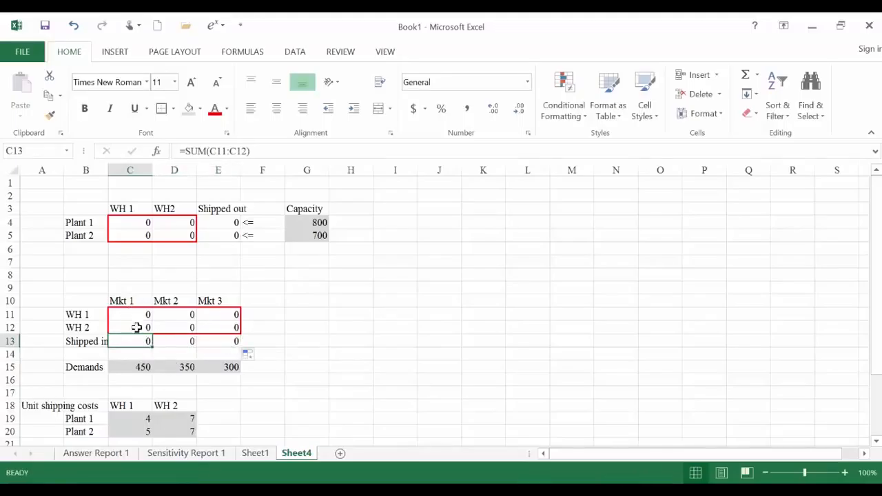
- Enter the constraint sign ">=" in C14, copy it across to E14, and centre the three signs
{"action": "left_click", "coordinate": [136, 353]}
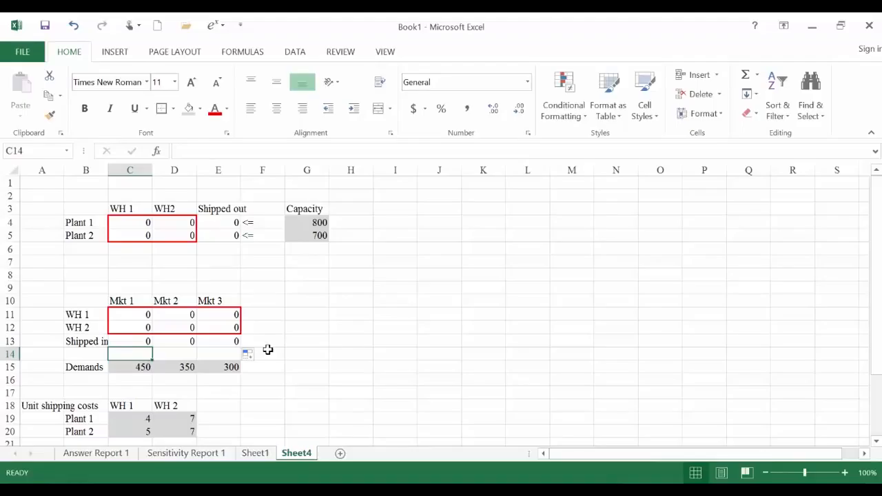
{"action": "type", "text": ">="}
{"action": "key", "text": "Return"}
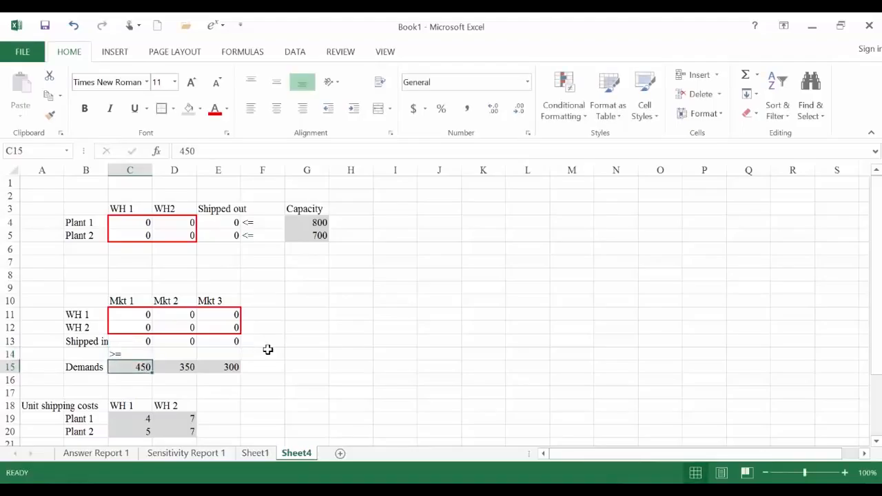
{"action": "key", "text": "Up"}
{"action": "key", "text": "Down"}
{"action": "left_click", "coordinate": [144, 356]}
{"action": "left_click_drag", "start_coordinate": [152, 359], "coordinate": [220, 353]}
{"action": "left_click", "coordinate": [276, 109]}
{"action": "left_click", "coordinate": [311, 341]}
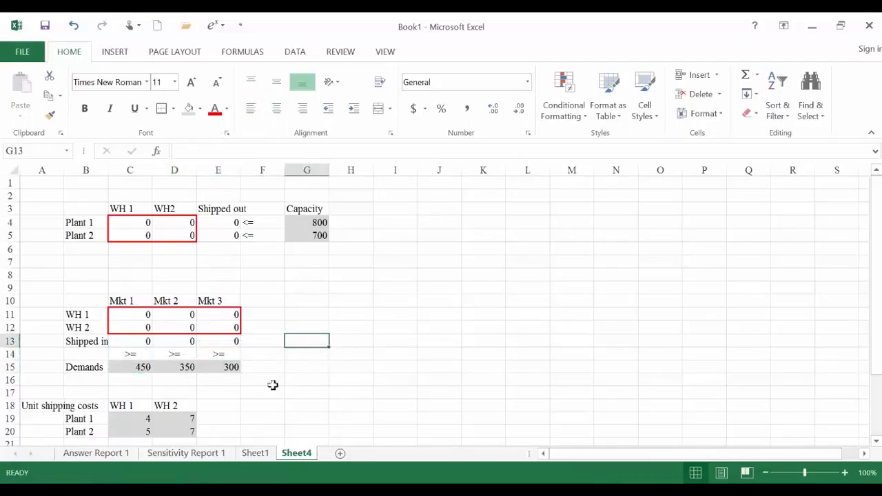
{"action": "left_click", "coordinate": [148, 382]}
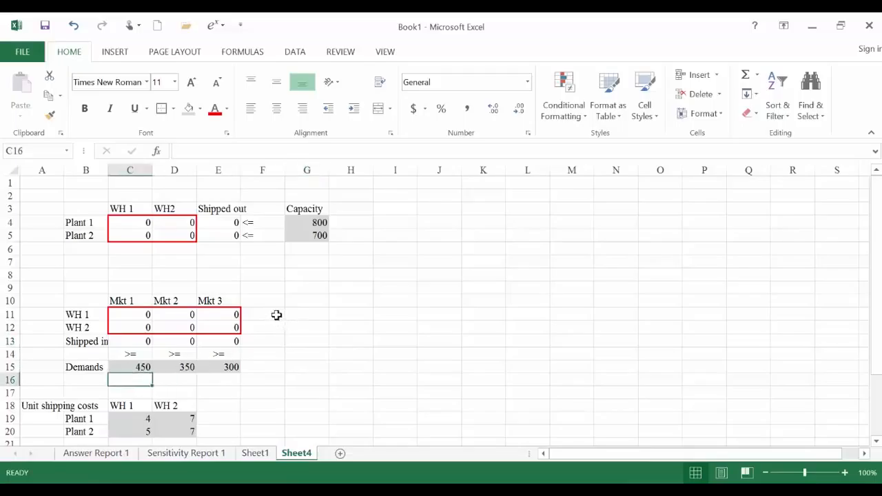
{"action": "left_click", "coordinate": [279, 317]}
{"action": "left_click", "coordinate": [277, 335]}
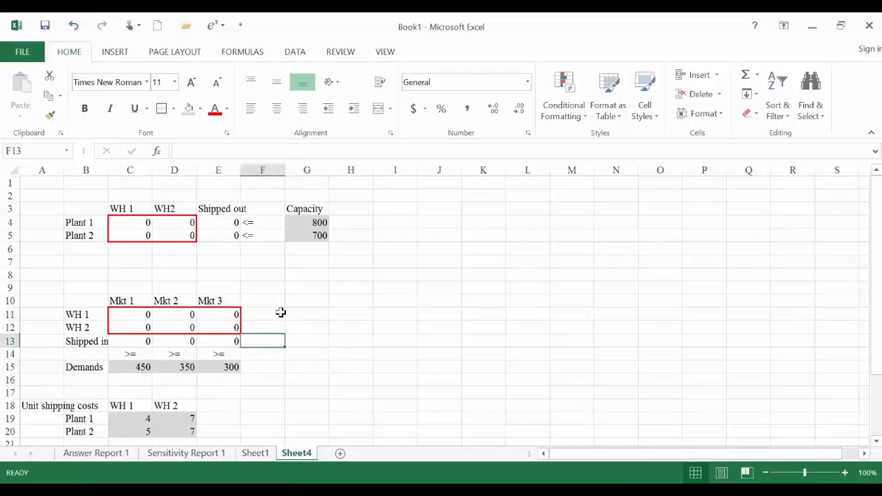
{"action": "left_click", "coordinate": [277, 302]}
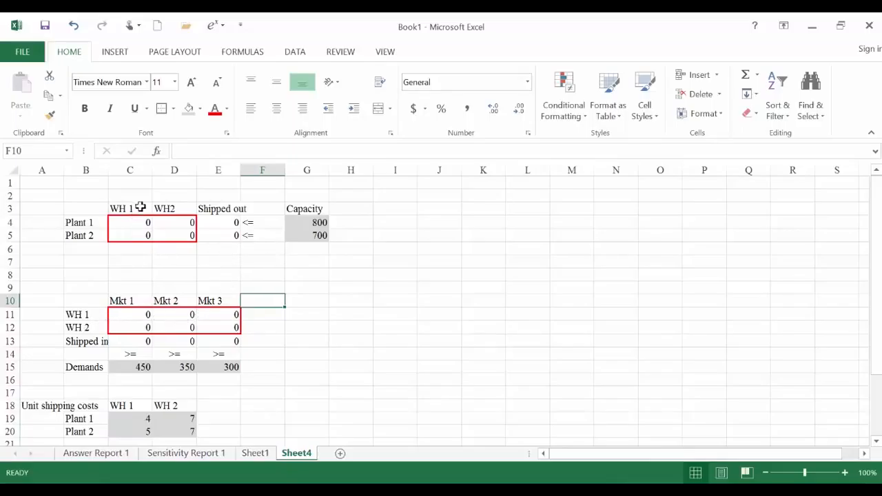
- Enter the label "Shipped in" in B6, below the plant-to-warehouse shipments
{"action": "left_click", "coordinate": [90, 250]}
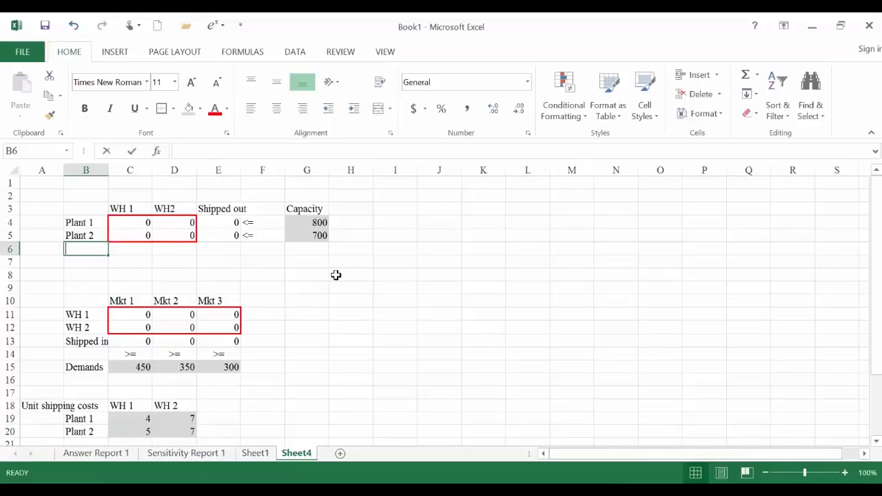
{"action": "type", "text": "Shipped in"}
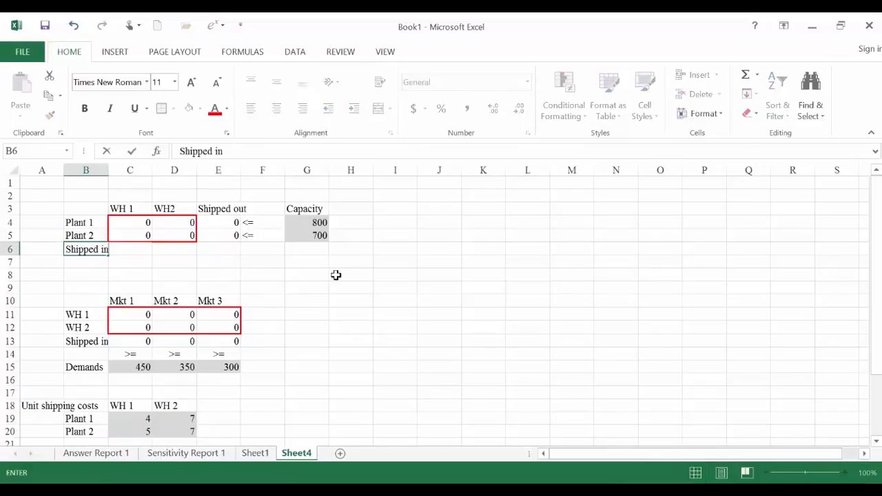
{"action": "key", "text": "Tab"}
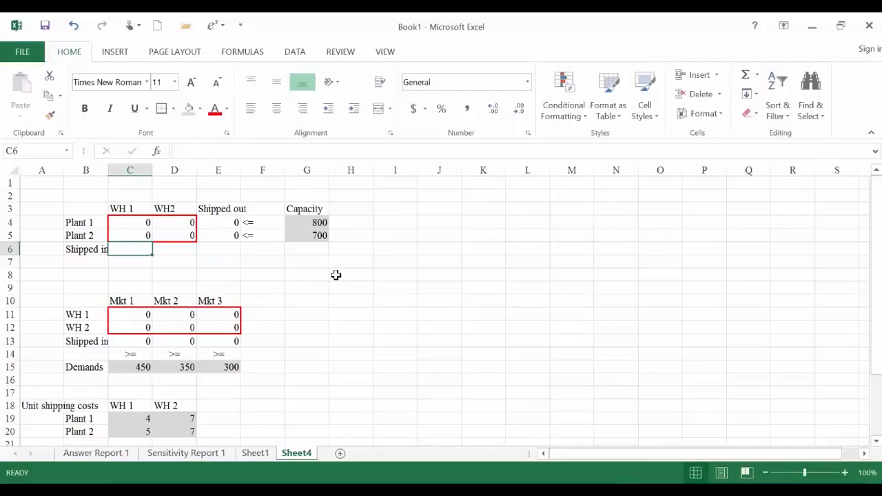
- Enter =SUM(C4:C5) in C6 and copy the formula to D6
{"action": "type", "text": "=sum("}
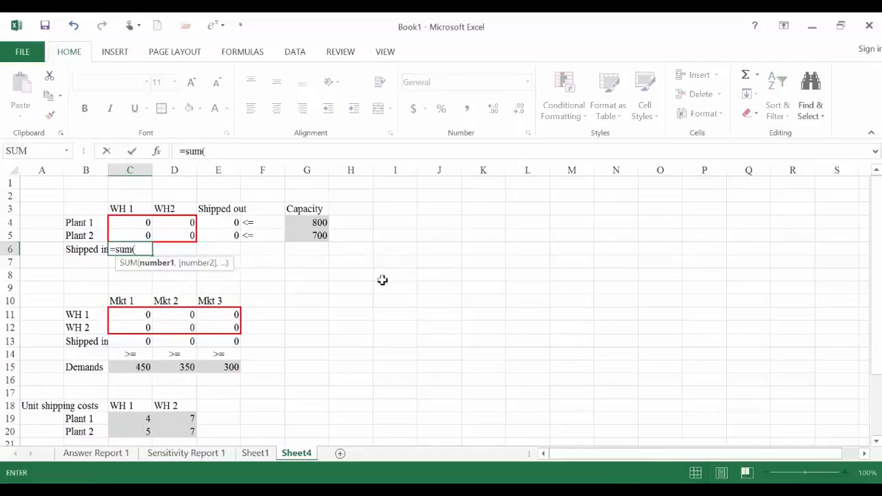
{"action": "left_click_drag", "start_coordinate": [136, 225], "coordinate": [139, 237]}
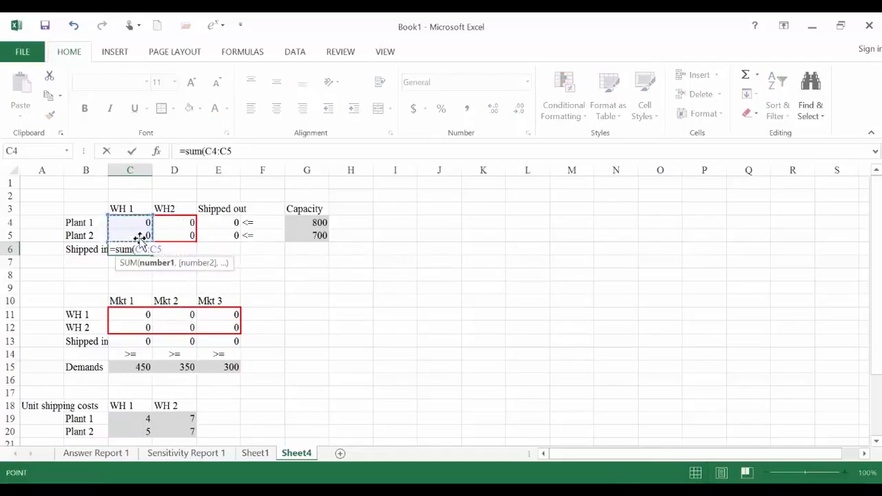
{"action": "key", "text": "Return"}
{"action": "left_click", "coordinate": [141, 252]}
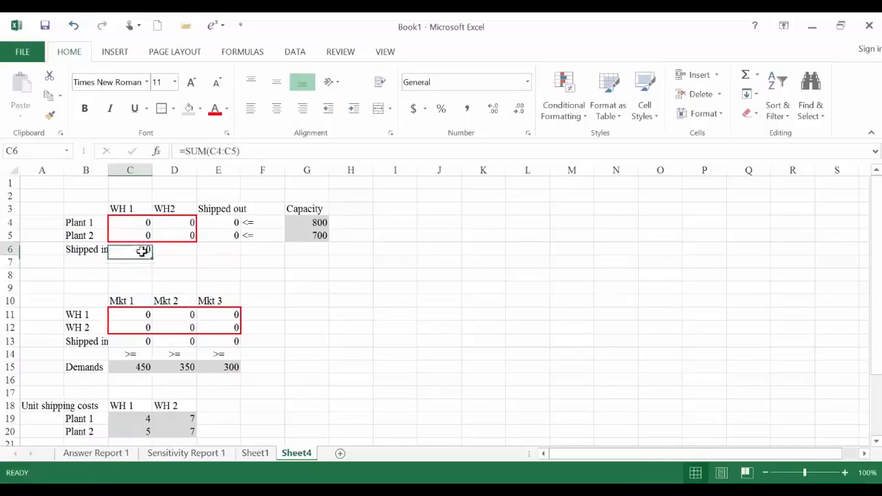
{"action": "left_click_drag", "start_coordinate": [151, 255], "coordinate": [174, 264]}
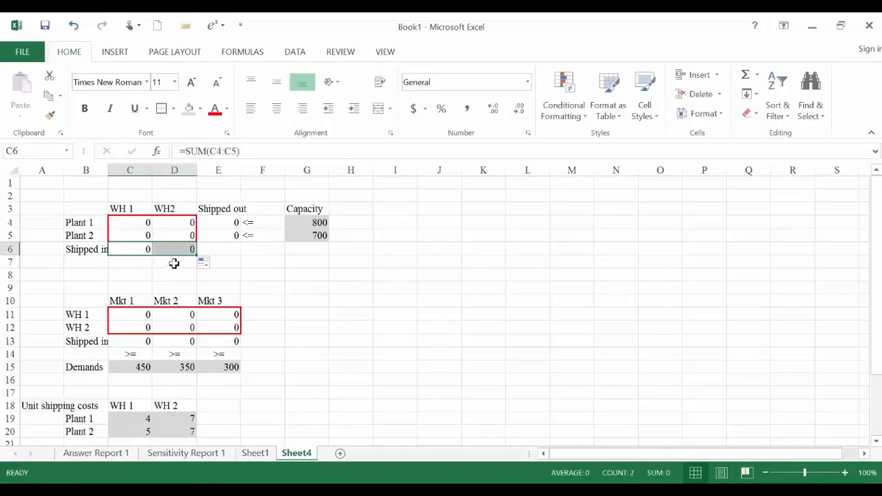
{"action": "left_click", "coordinate": [173, 250]}
- Enter the heading "Shipped out" in F10, beside the Mkt 3 heading
{"action": "left_click", "coordinate": [266, 317]}
{"action": "left_click", "coordinate": [270, 300]}
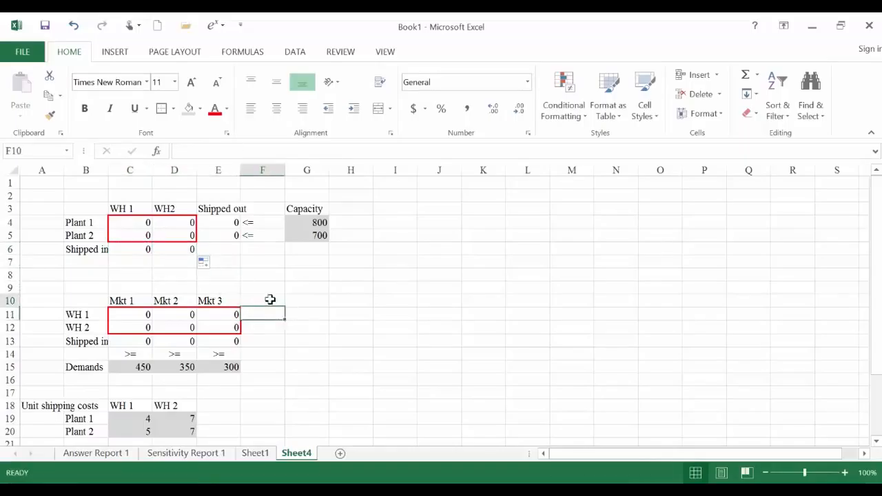
{"action": "type", "text": "Shipped out"}
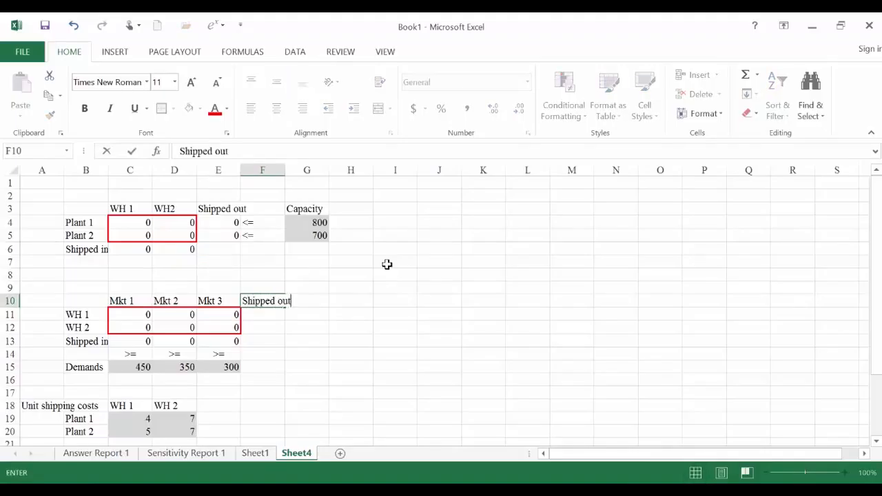
{"action": "key", "text": "Return"}
- Enter =SUM(C11:E11) in F11 and copy the formula down to F12
{"action": "type", "text": "=sum("}
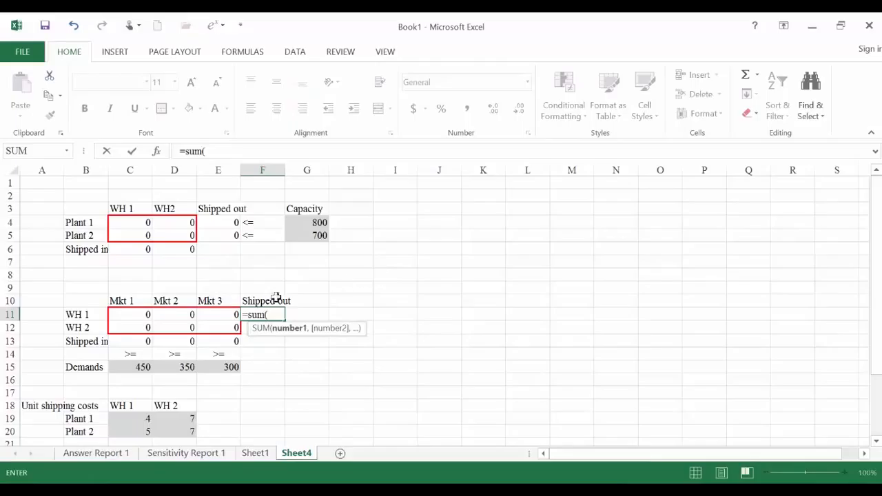
{"action": "left_click_drag", "start_coordinate": [140, 315], "coordinate": [204, 315]}
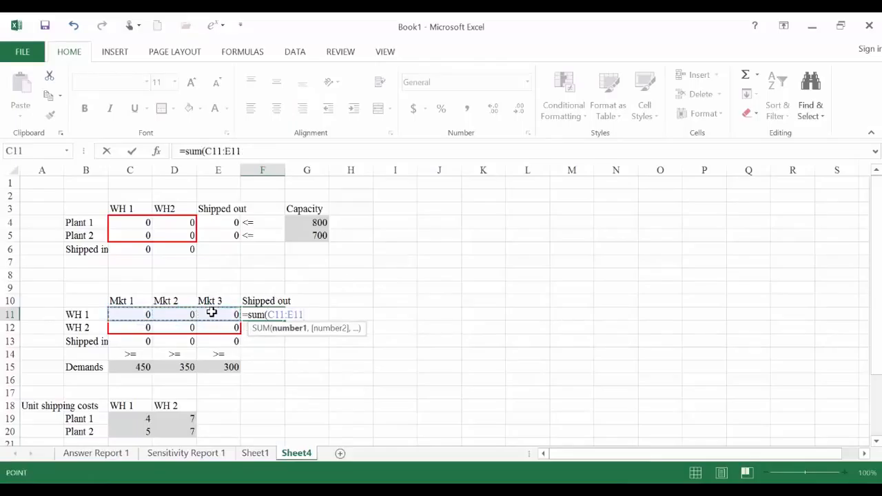
{"action": "key", "text": "Return"}
{"action": "key", "text": "Up"}
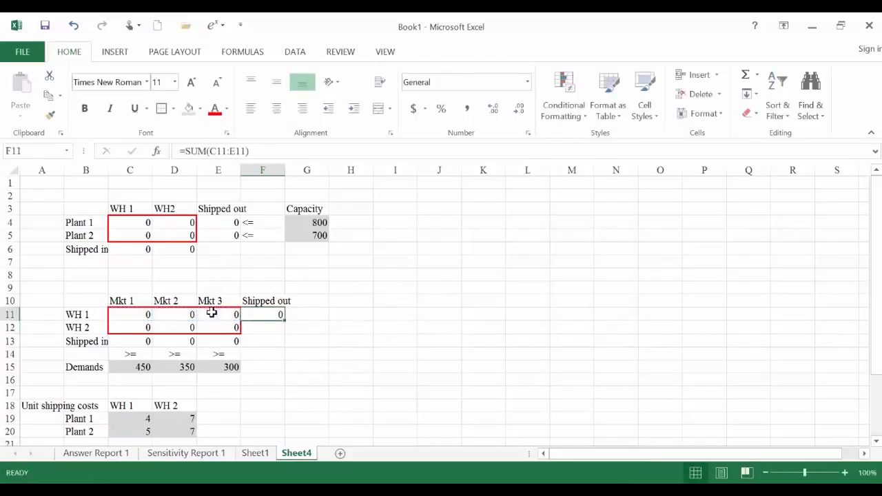
{"action": "left_click_drag", "start_coordinate": [284, 320], "coordinate": [283, 329]}
{"action": "left_click", "coordinate": [403, 302]}
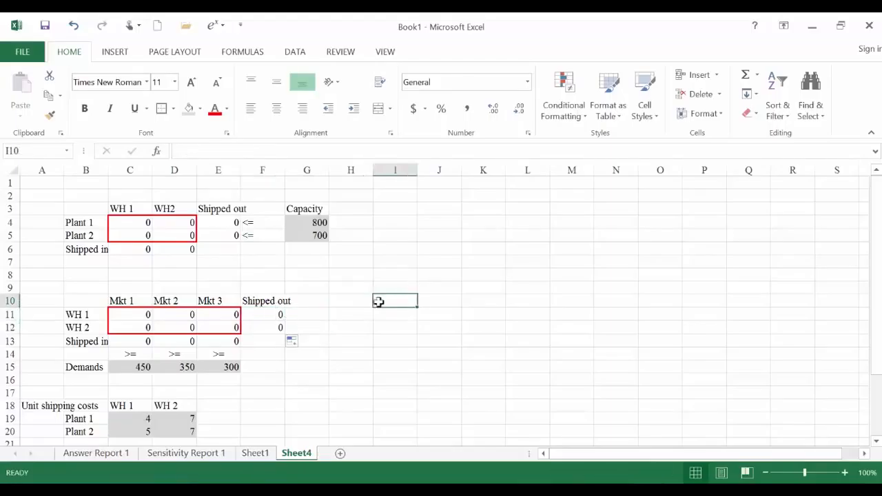
- Compare WH 1's shipped-in total in C6 with its shipped-out total in F11
{"action": "left_click", "coordinate": [137, 249]}
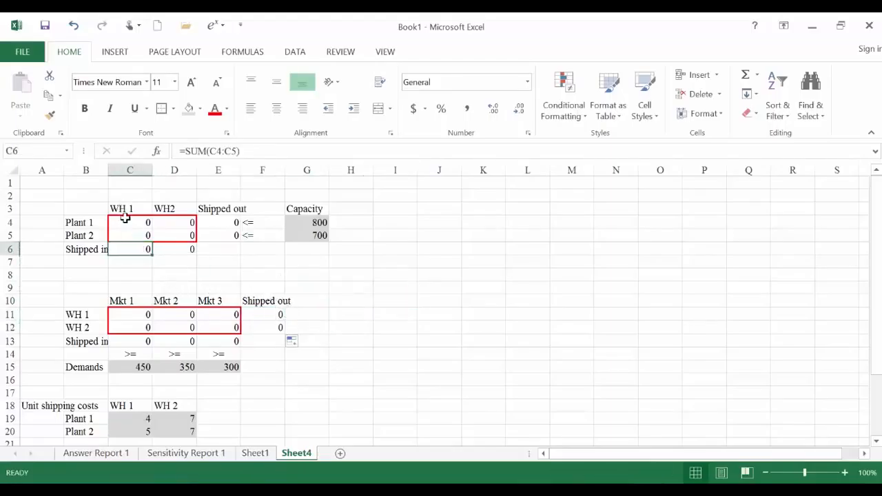
{"action": "left_click", "coordinate": [262, 314]}
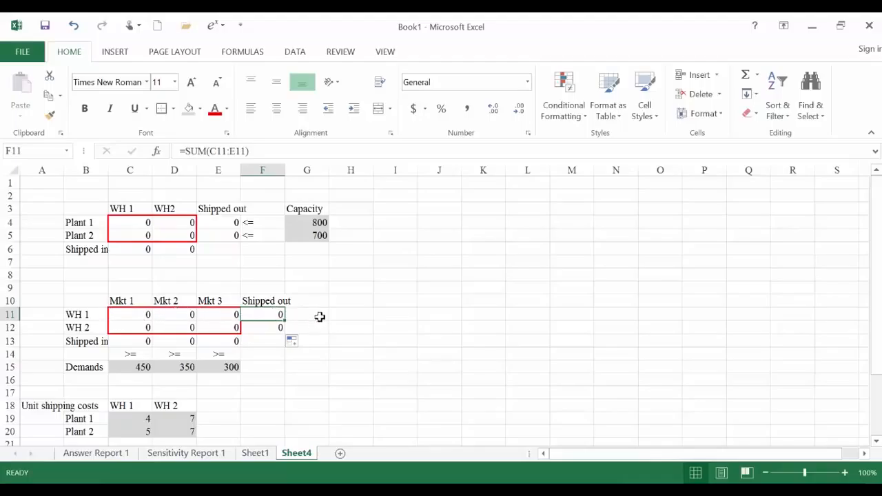
{"action": "left_click", "coordinate": [132, 251]}
{"action": "left_click", "coordinate": [271, 314]}
{"action": "left_click", "coordinate": [131, 253]}
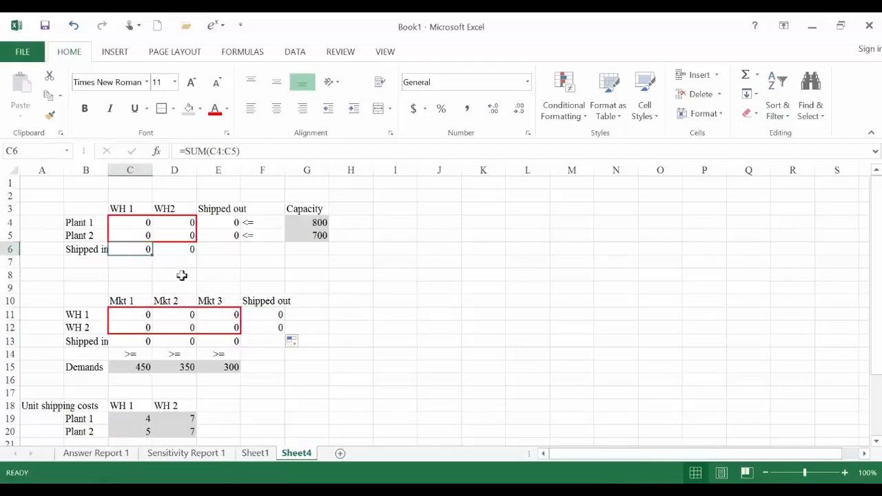
{"action": "left_click", "coordinate": [257, 316]}
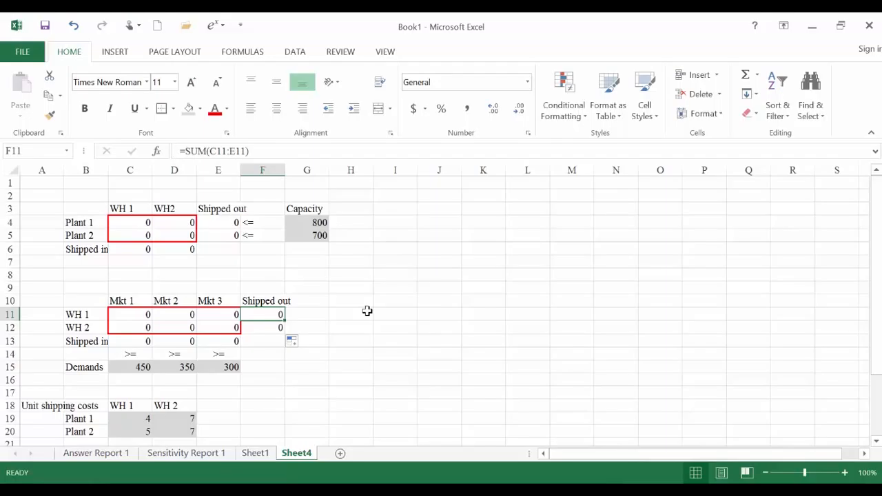
- Review the shipment tables, the WH 1 shipped-in formula in C6 and the total shipping costs formula in D26
{"action": "scroll", "coordinate": [376, 314], "scroll_direction": "down", "scroll_amount": 3}
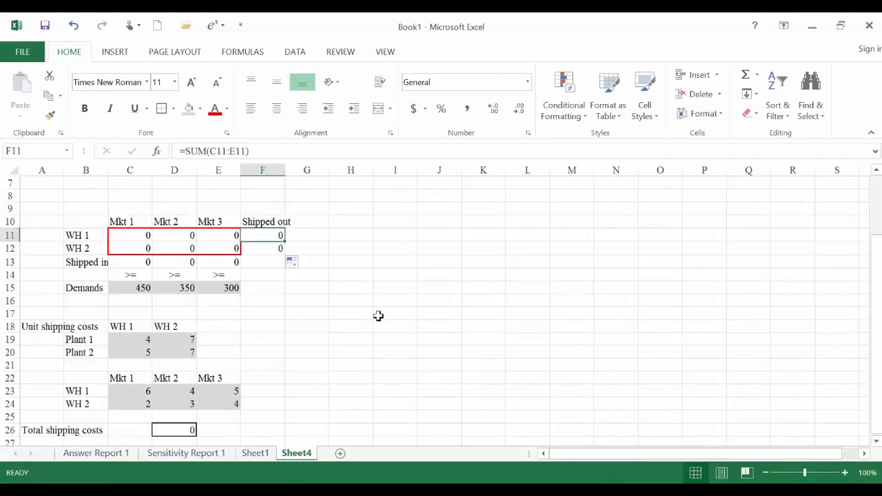
{"action": "left_click", "coordinate": [93, 407]}
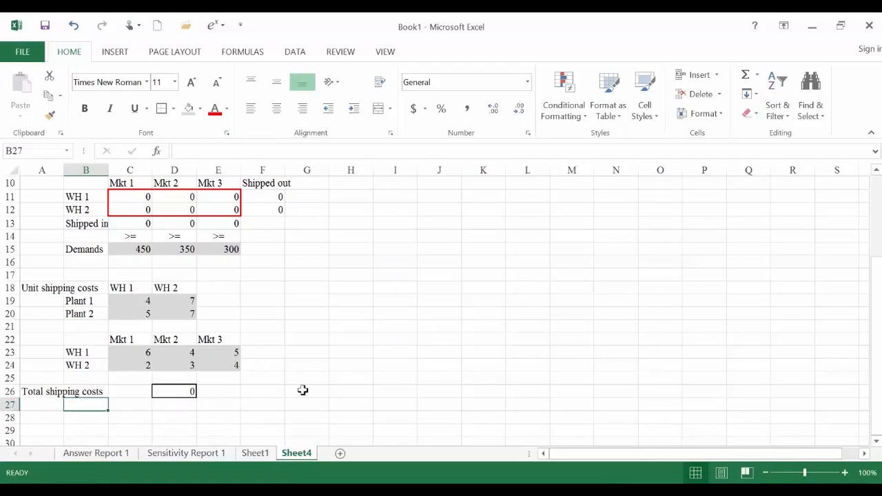
{"action": "scroll", "coordinate": [302, 390], "scroll_direction": "up", "scroll_amount": 3}
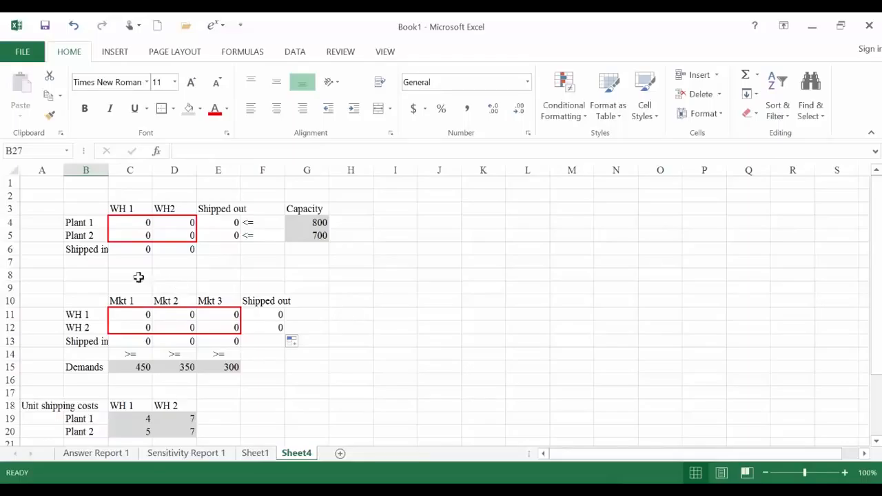
{"action": "left_click", "coordinate": [127, 251]}
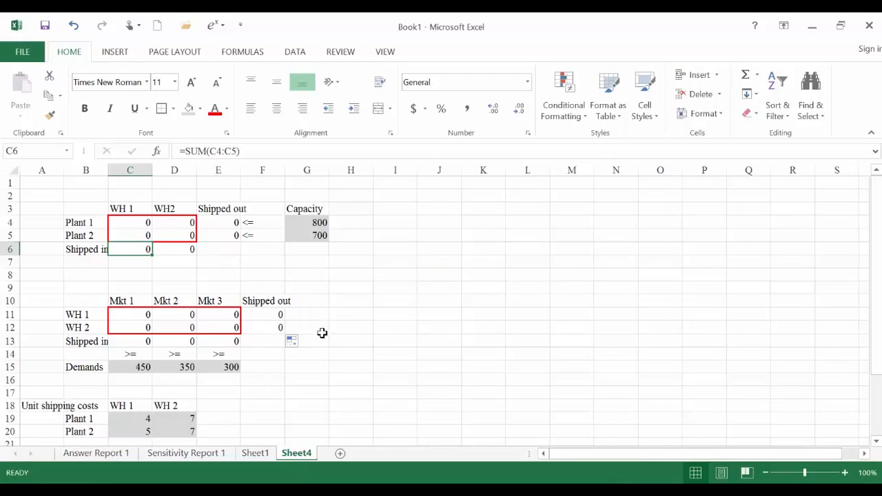
{"action": "scroll", "coordinate": [471, 279], "scroll_direction": "down", "scroll_amount": 1}
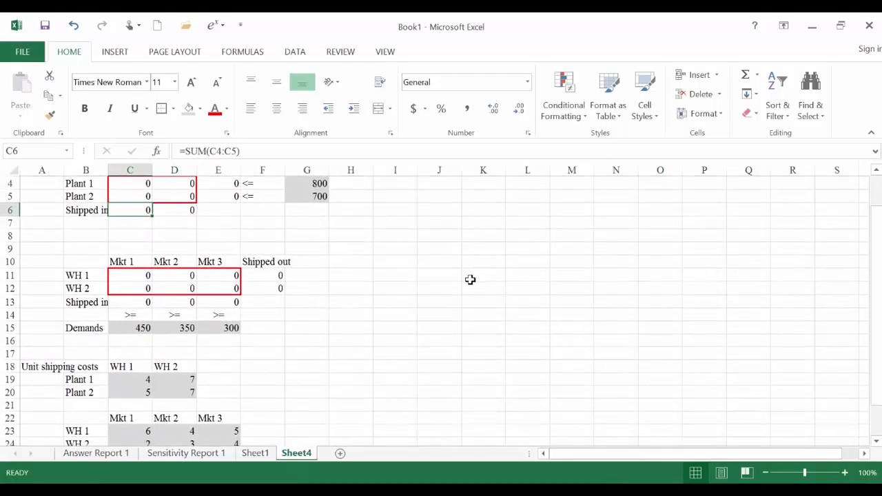
{"action": "scroll", "coordinate": [470, 279], "scroll_direction": "down", "scroll_amount": 3}
{"action": "left_click", "coordinate": [181, 350]}
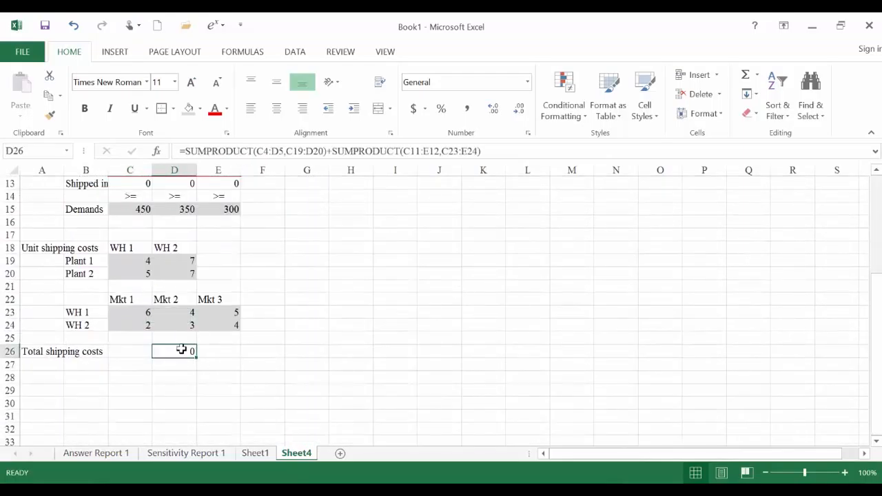
{"action": "key", "text": "Return"}
{"action": "scroll", "coordinate": [181, 348], "scroll_direction": "up", "scroll_amount": 4}
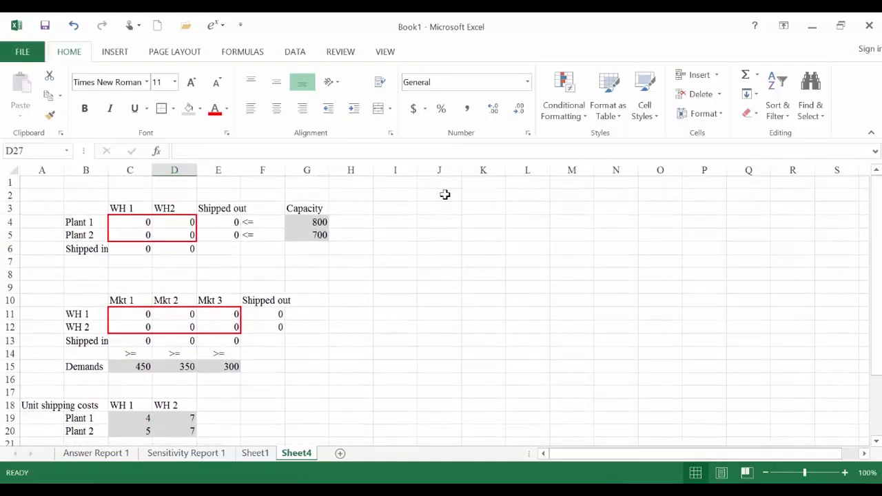
- Open Solver and set the objective to minimize the total shipping costs in D26
{"action": "left_click", "coordinate": [294, 52]}
{"action": "left_click", "coordinate": [693, 93]}
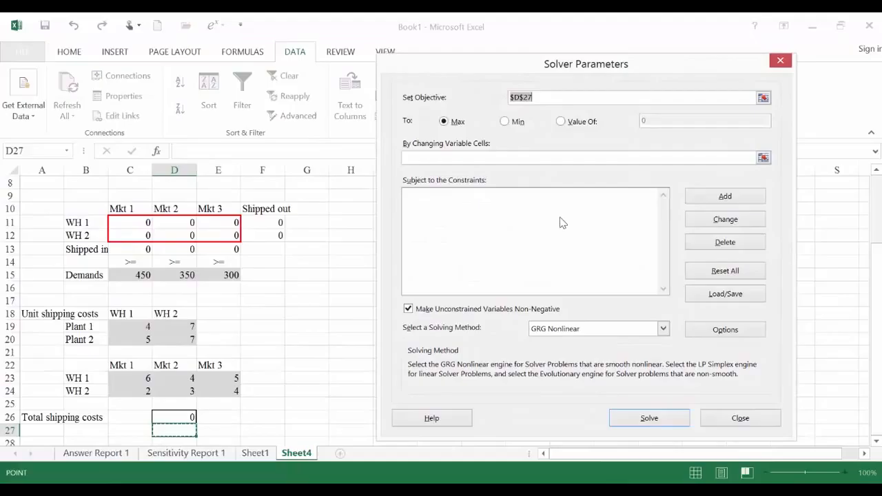
{"action": "left_click", "coordinate": [548, 98]}
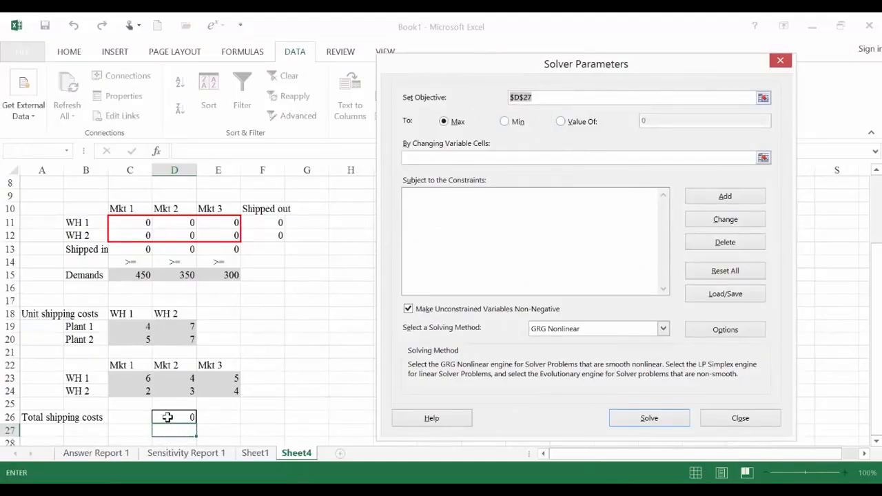
{"action": "left_click", "coordinate": [172, 418]}
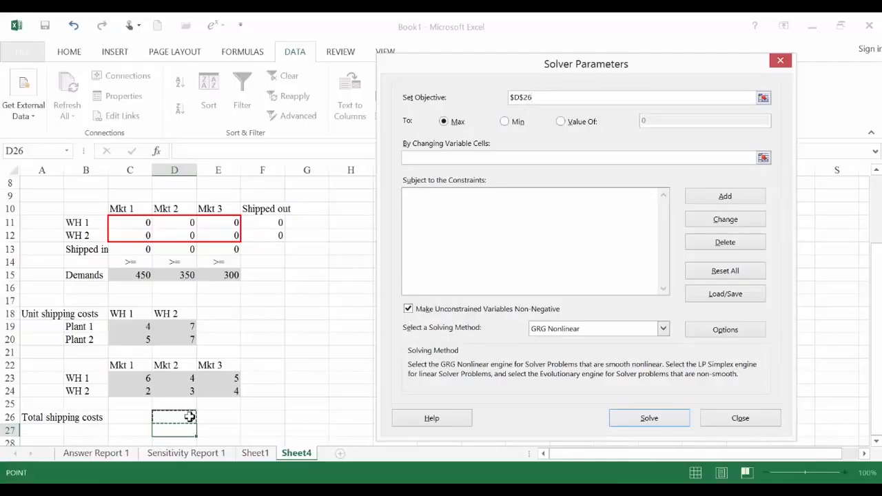
{"action": "left_click", "coordinate": [516, 123]}
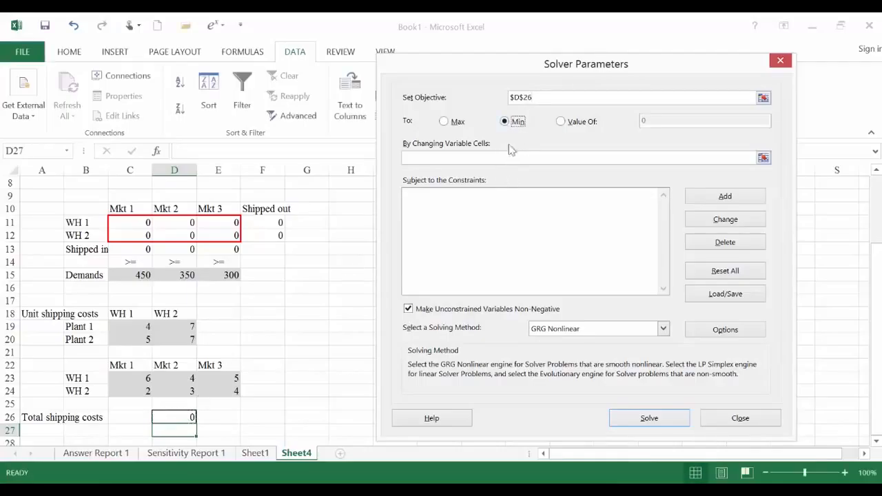
- Set Solver's changing variable cells to both shipment tables, C4:D5 and C11:E12
{"action": "left_click", "coordinate": [517, 159]}
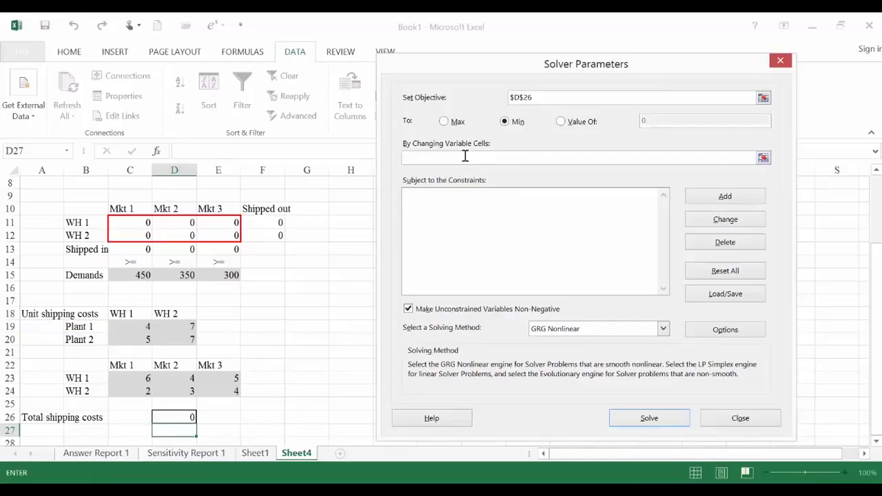
{"action": "left_click", "coordinate": [764, 158]}
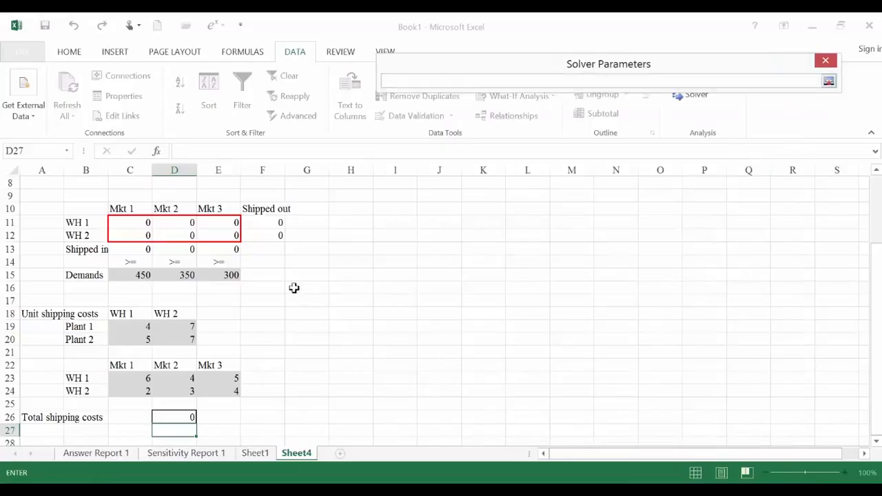
{"action": "left_click_drag", "start_coordinate": [145, 219], "coordinate": [154, 230]}
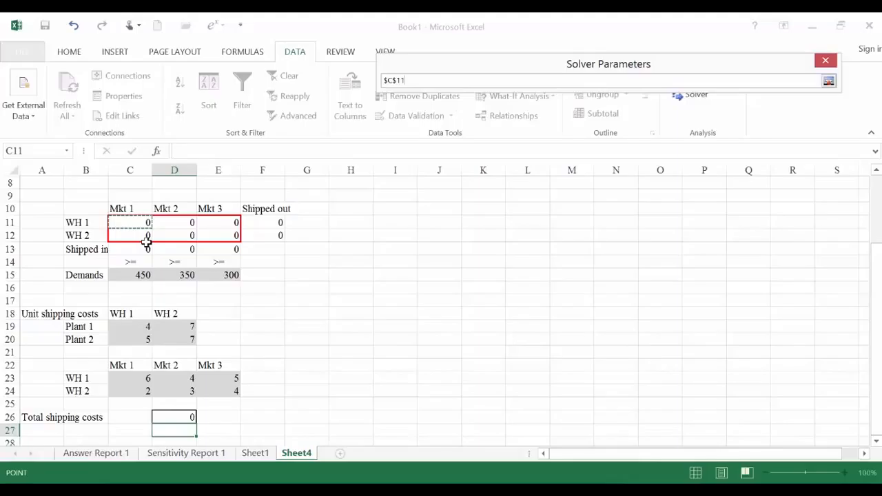
{"action": "scroll", "coordinate": [876, 186], "scroll_direction": "up", "scroll_amount": 3}
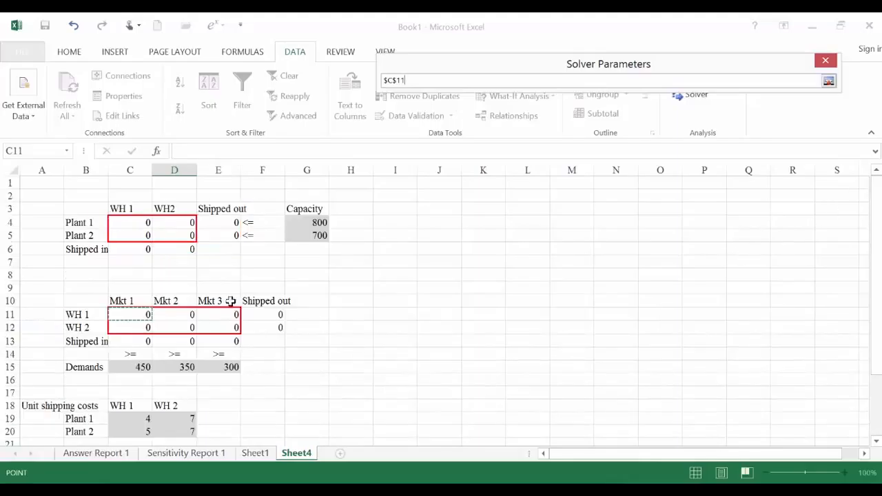
{"action": "left_click_drag", "start_coordinate": [114, 225], "coordinate": [173, 236]}
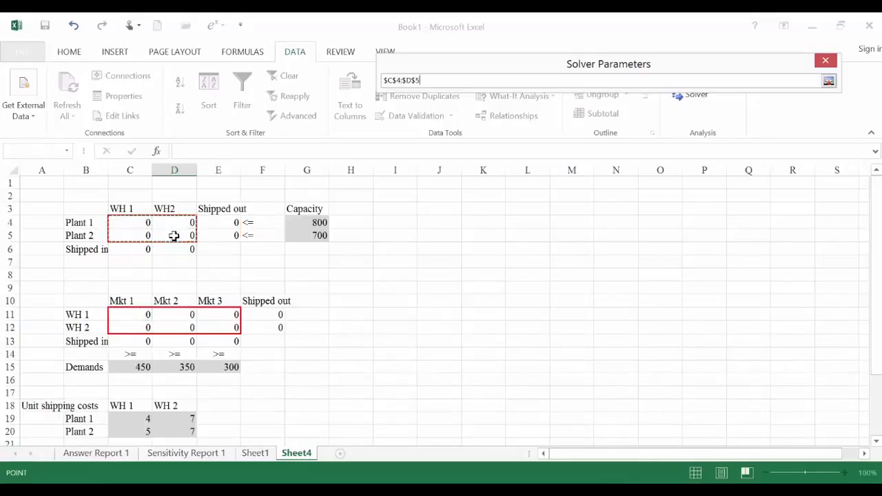
{"action": "left_click", "coordinate": [442, 82]}
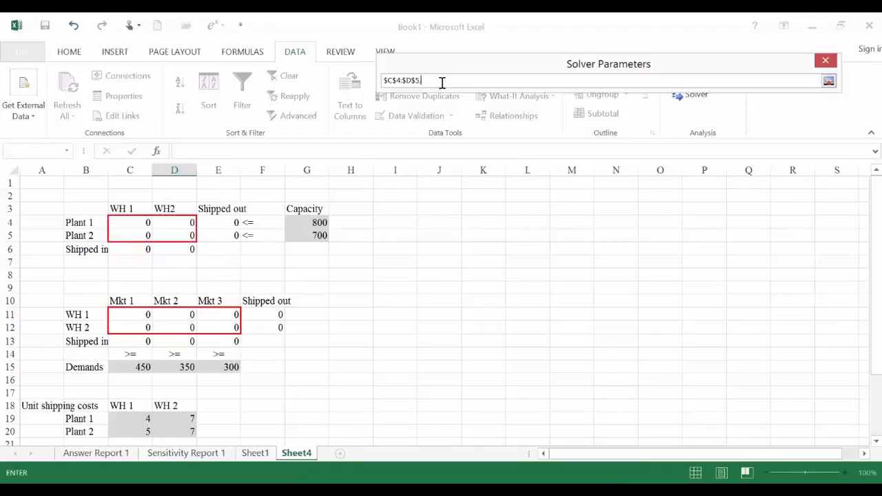
{"action": "key", "text": "BackSpace"}
{"action": "type", "text": ","}
{"action": "left_click_drag", "start_coordinate": [136, 314], "coordinate": [214, 326]}
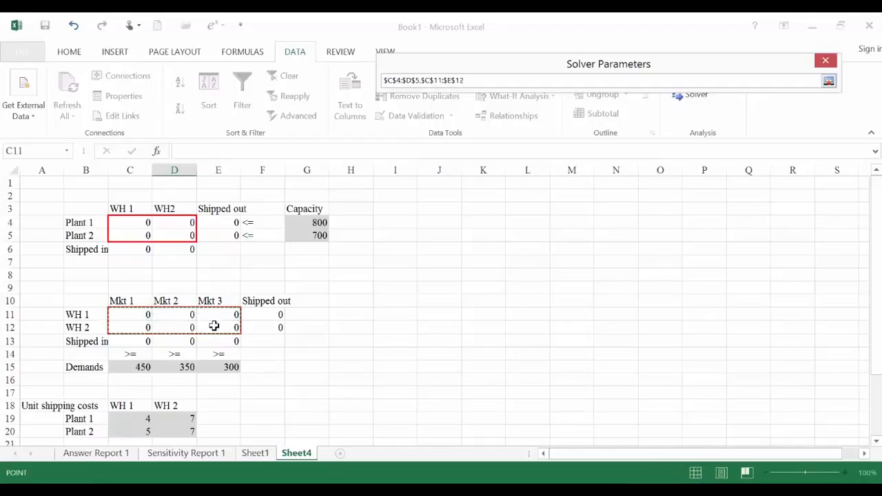
{"action": "left_click", "coordinate": [829, 82]}
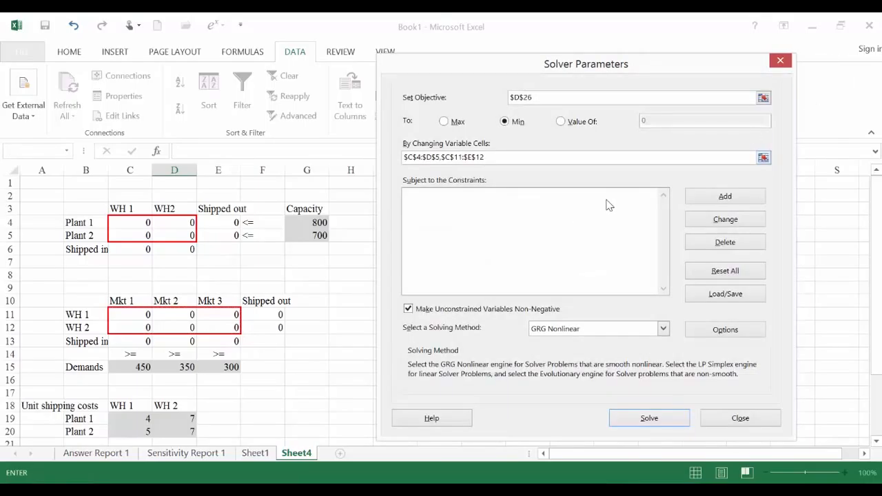
- Add the plant capacity constraint E4:E5 <= G4:G5 to the Solver model
{"action": "left_click", "coordinate": [717, 202]}
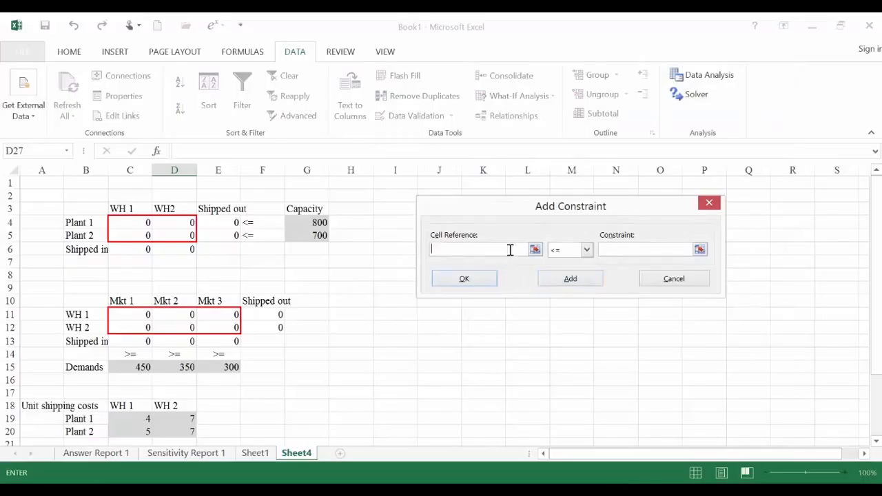
{"action": "left_click_drag", "start_coordinate": [221, 222], "coordinate": [221, 235]}
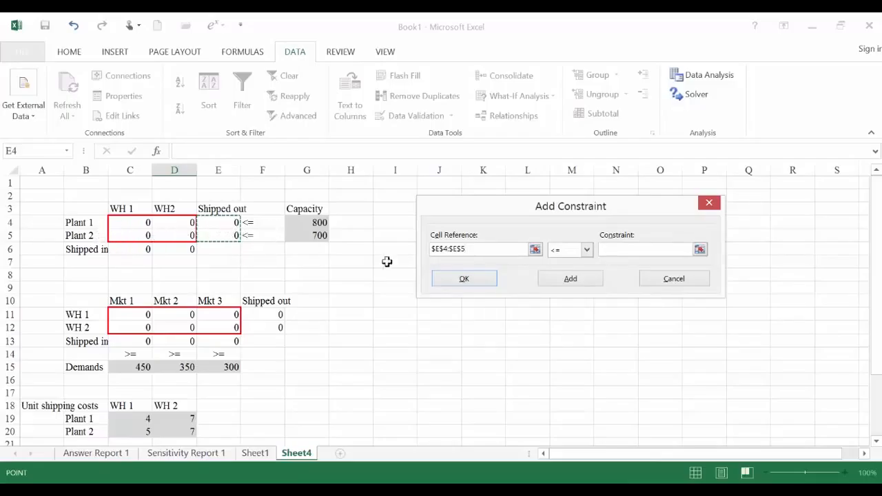
{"action": "left_click", "coordinate": [606, 249]}
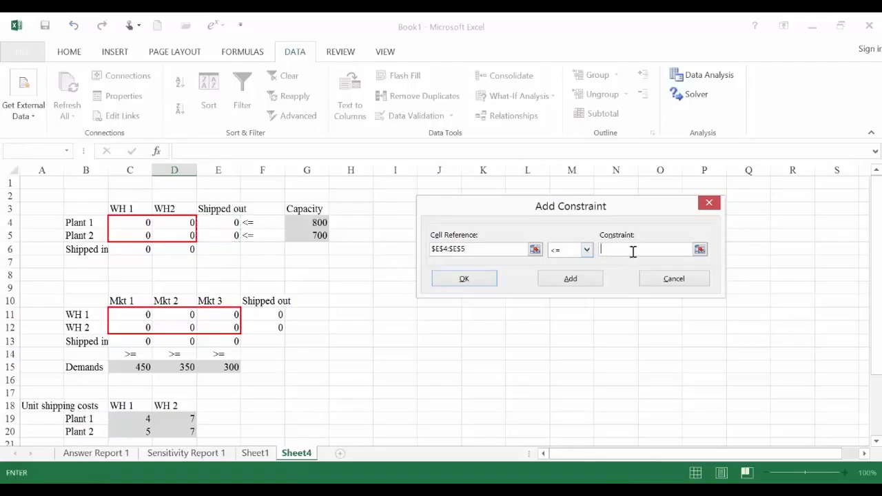
{"action": "left_click_drag", "start_coordinate": [304, 222], "coordinate": [308, 235]}
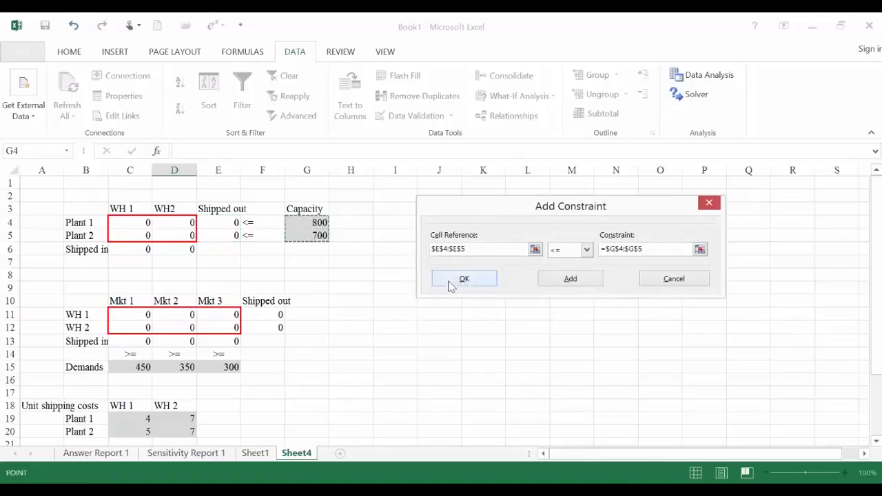
{"action": "left_click", "coordinate": [570, 283]}
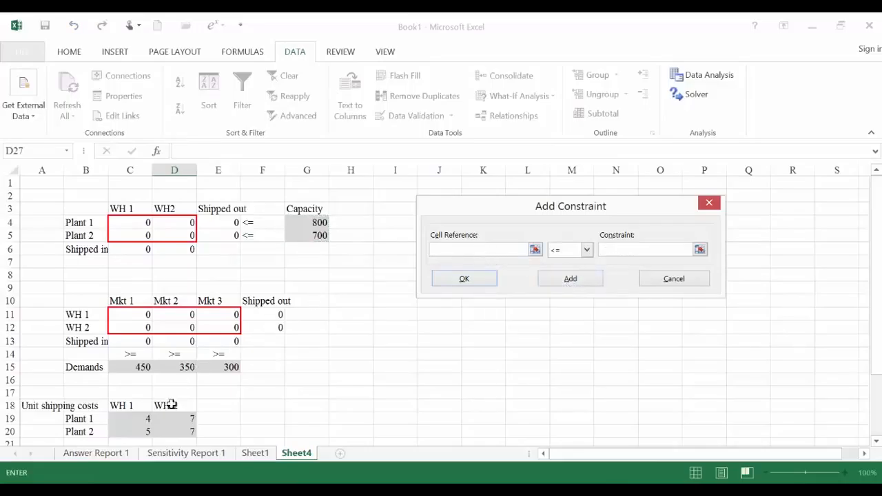
- Add the market demand constraint C13:E13 >= C15:E15 to the Solver model
{"action": "left_click_drag", "start_coordinate": [131, 342], "coordinate": [216, 347]}
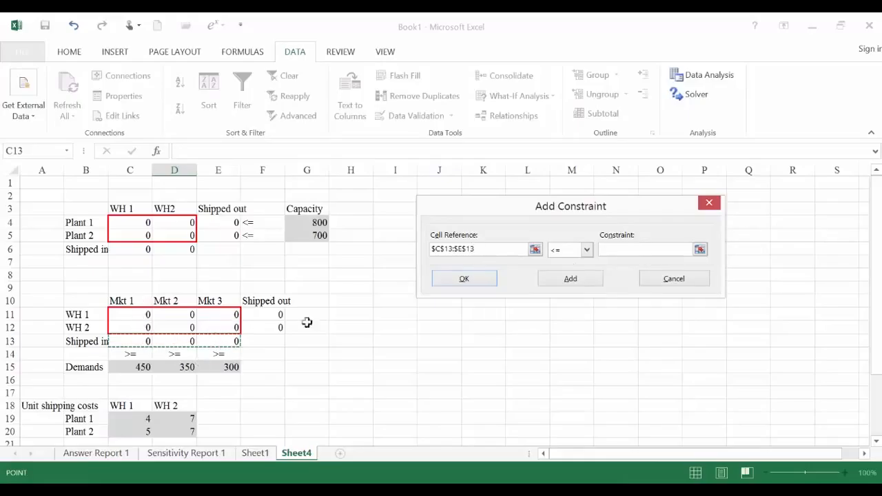
{"action": "left_click", "coordinate": [587, 250]}
{"action": "left_click", "coordinate": [574, 285]}
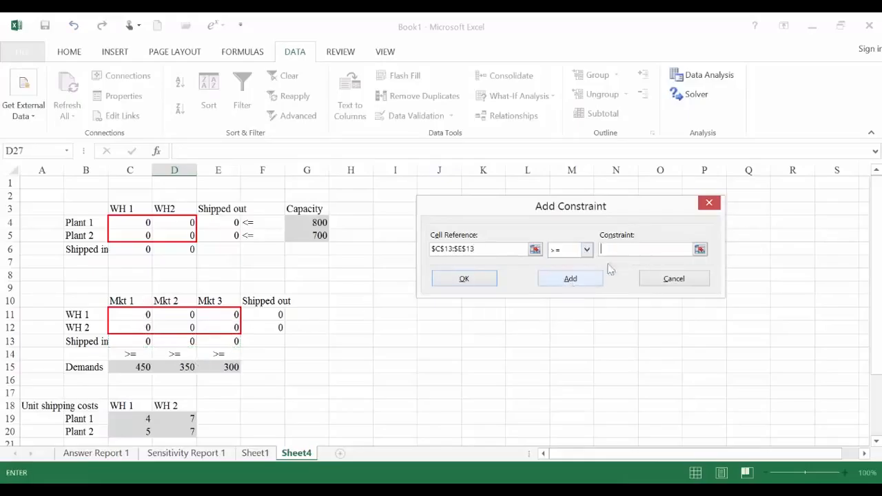
{"action": "left_click_drag", "start_coordinate": [133, 366], "coordinate": [223, 366]}
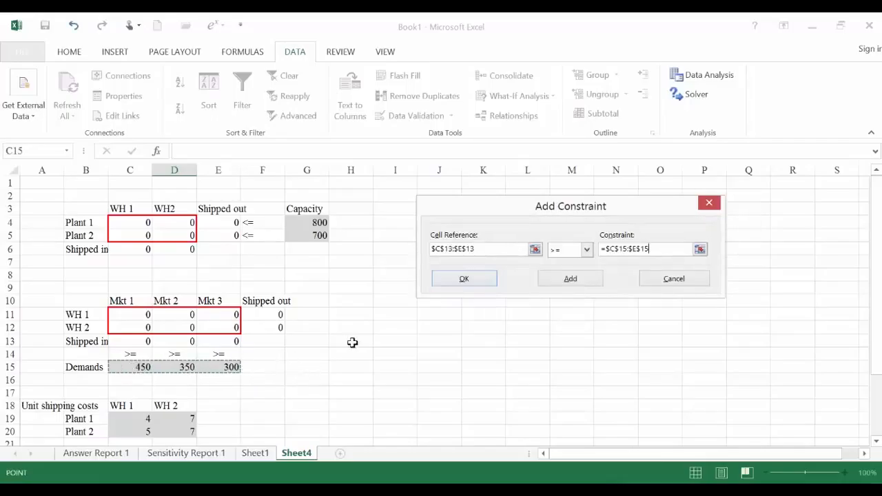
{"action": "left_click", "coordinate": [572, 279]}
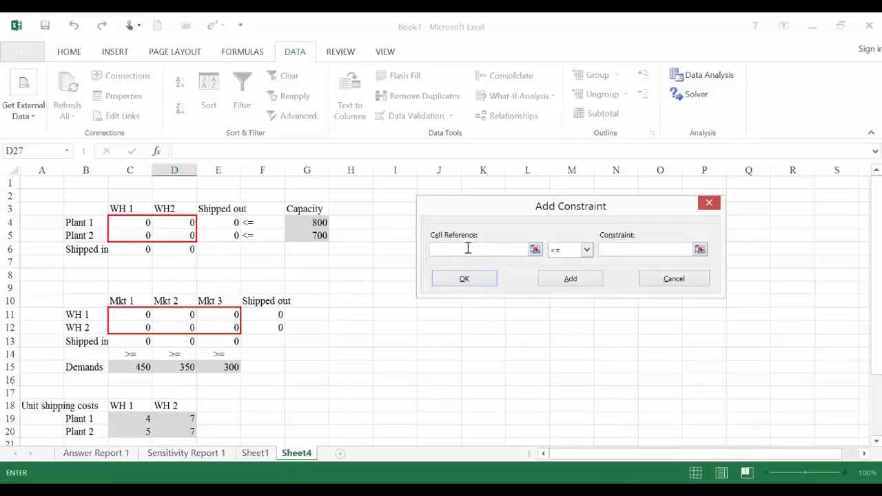
- Add the WH 1 flow balance constraint C6 = F11, equating its shipped-in and shipped-out totals
{"action": "left_click", "coordinate": [135, 251]}
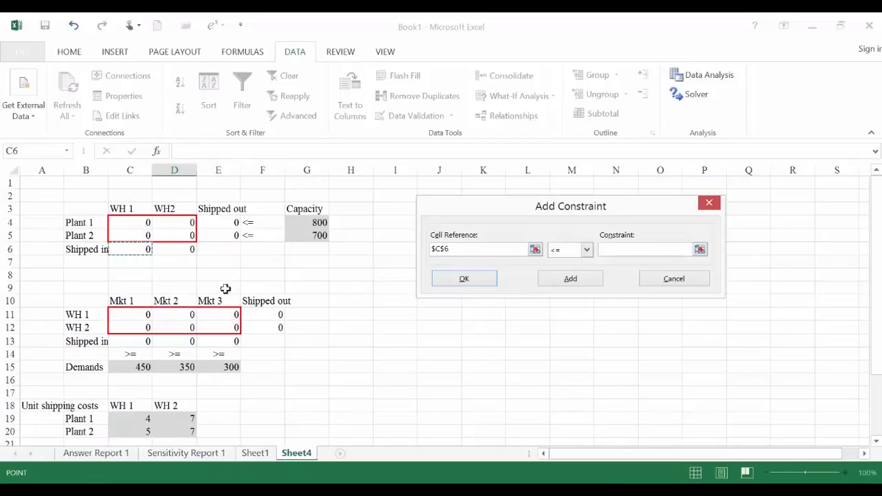
{"action": "left_click", "coordinate": [587, 250]}
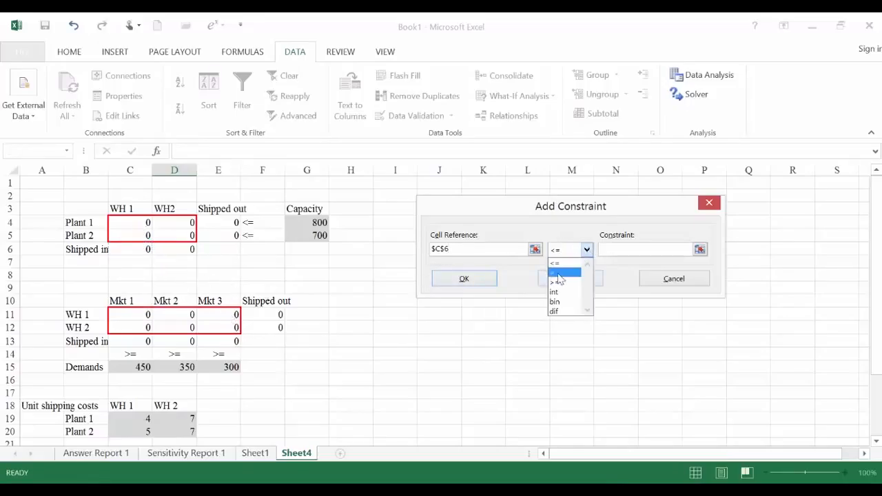
{"action": "left_click", "coordinate": [559, 275]}
{"action": "left_click", "coordinate": [586, 251]}
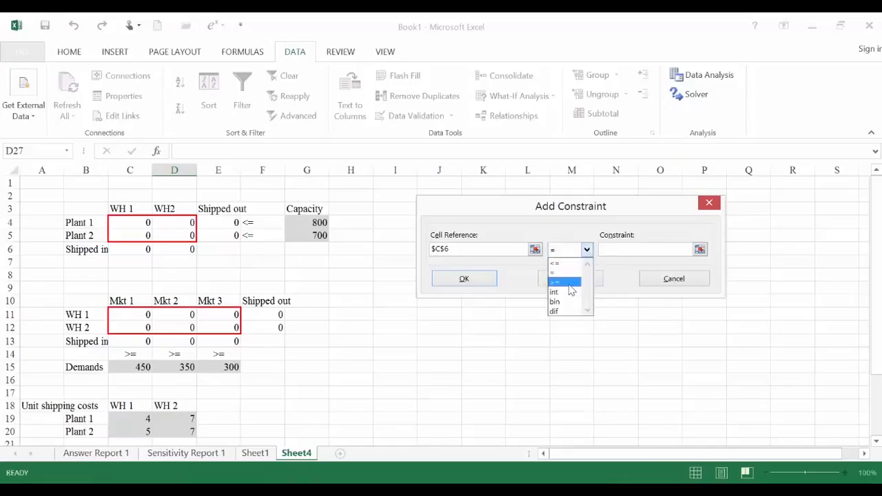
{"action": "left_click", "coordinate": [559, 273]}
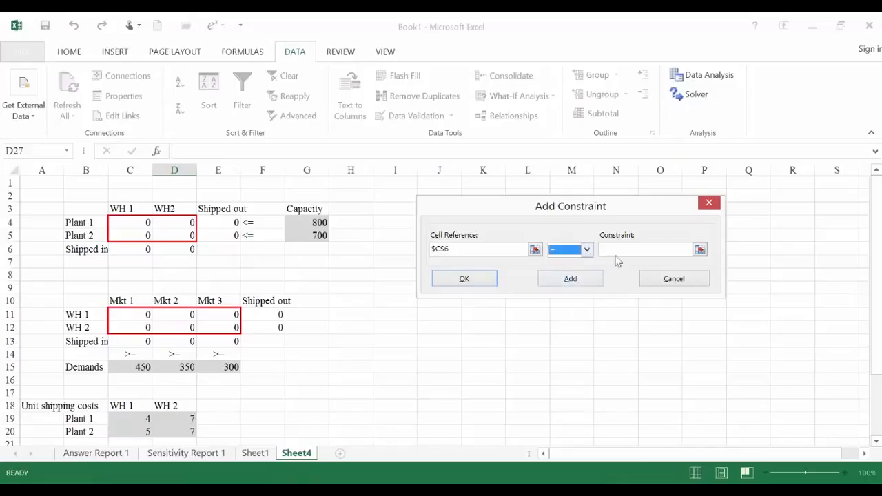
{"action": "left_click", "coordinate": [619, 250]}
{"action": "left_click", "coordinate": [276, 316]}
{"action": "left_click", "coordinate": [562, 283]}
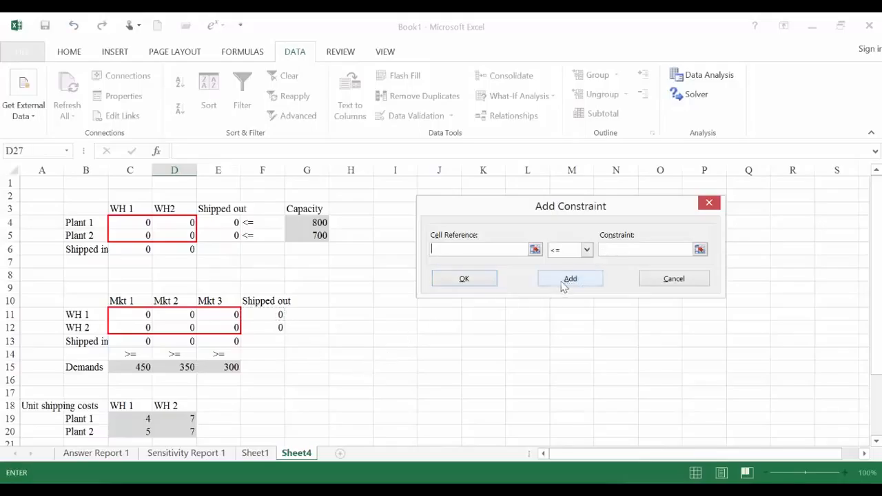
- Add the WH 2 flow balance constraint D6 = F12 and return to the Solver parameters
{"action": "left_click", "coordinate": [184, 251]}
{"action": "left_click", "coordinate": [587, 253]}
{"action": "left_click", "coordinate": [588, 251]}
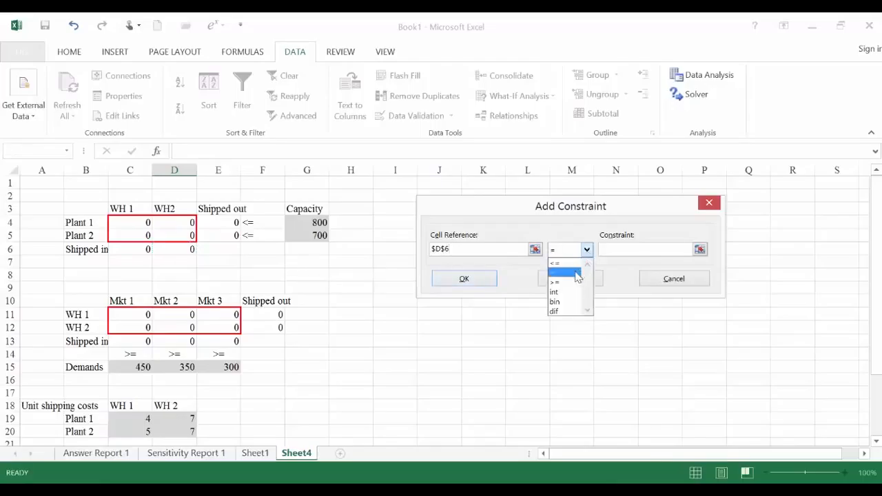
{"action": "left_click", "coordinate": [567, 274]}
{"action": "left_click", "coordinate": [278, 328]}
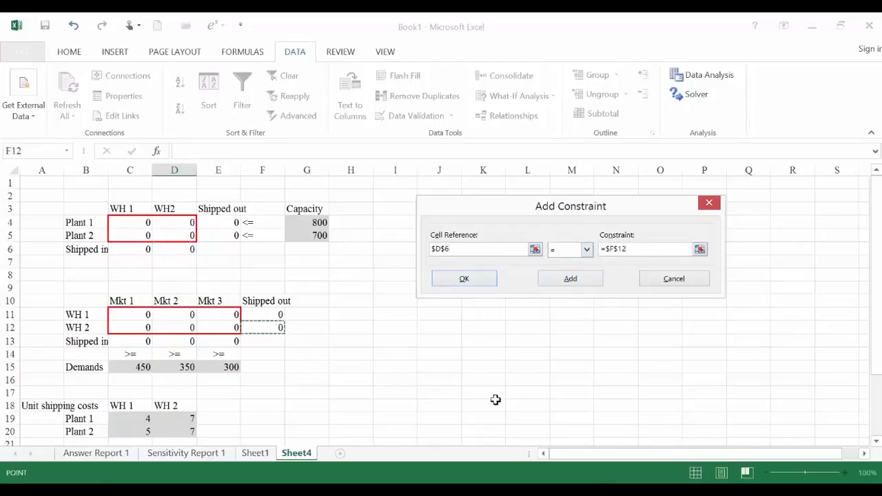
{"action": "left_click", "coordinate": [480, 285]}
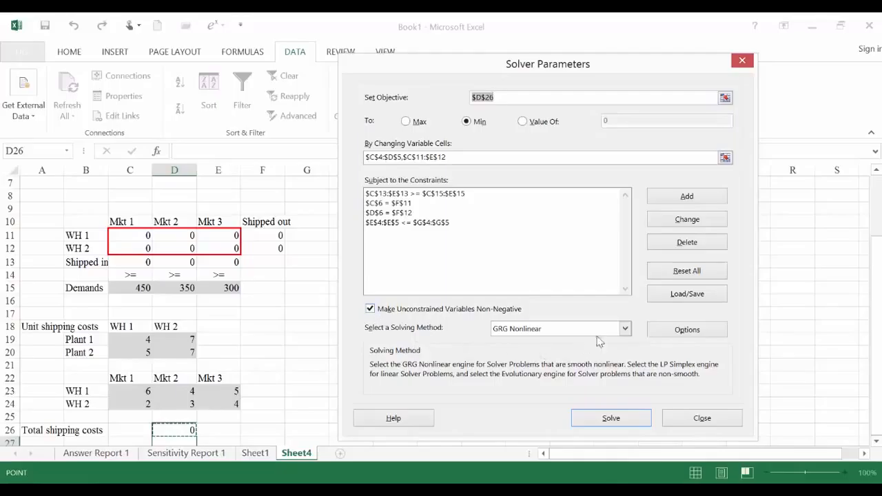
- Solve the model with the Simplex LP method and keep the Solver solution
{"action": "left_click", "coordinate": [625, 329]}
{"action": "left_click", "coordinate": [524, 350]}
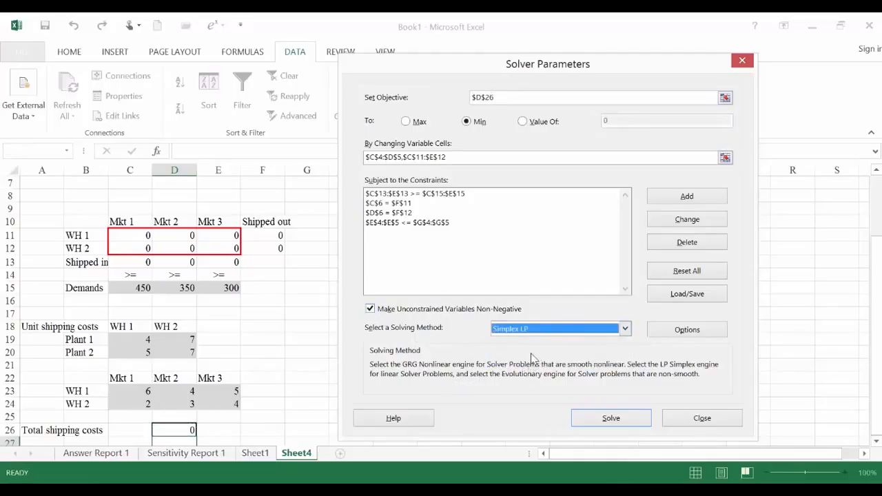
{"action": "left_click", "coordinate": [609, 418]}
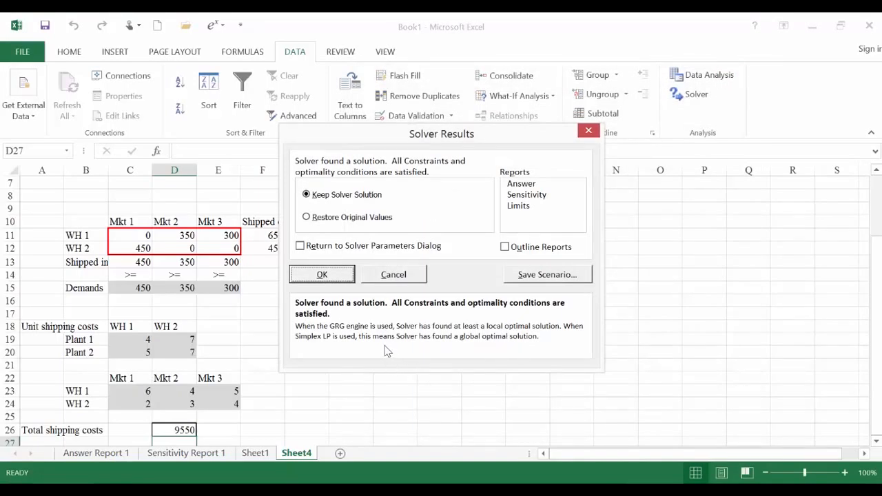
{"action": "left_click", "coordinate": [322, 275]}
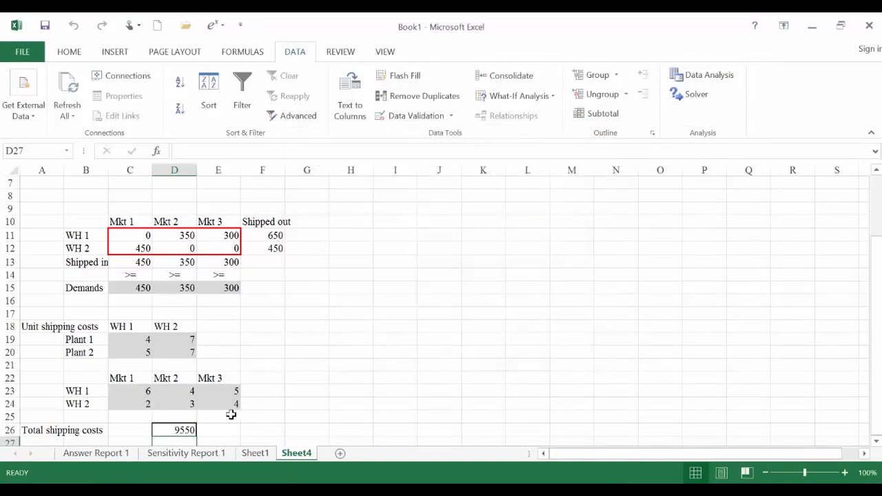
- Examine the optimal plant-to-warehouse and warehouse-to-market shipments along with the total shipping costs in D26
{"action": "left_click", "coordinate": [184, 428]}
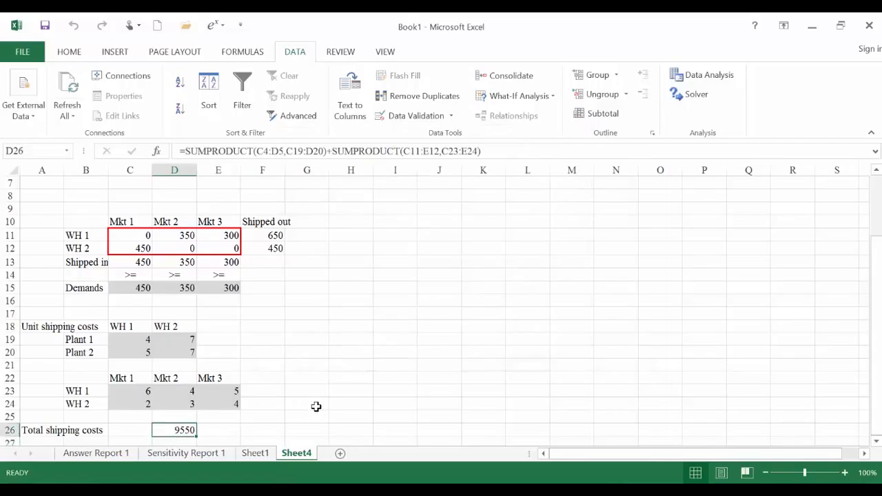
{"action": "scroll", "coordinate": [315, 407], "scroll_direction": "up", "scroll_amount": 1}
{"action": "scroll", "coordinate": [339, 391], "scroll_direction": "up", "scroll_amount": 1}
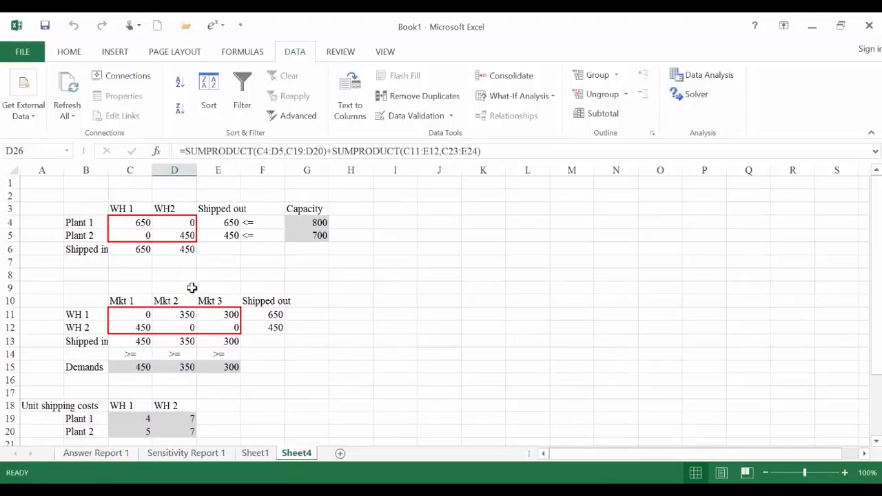
{"action": "left_click", "coordinate": [128, 224]}
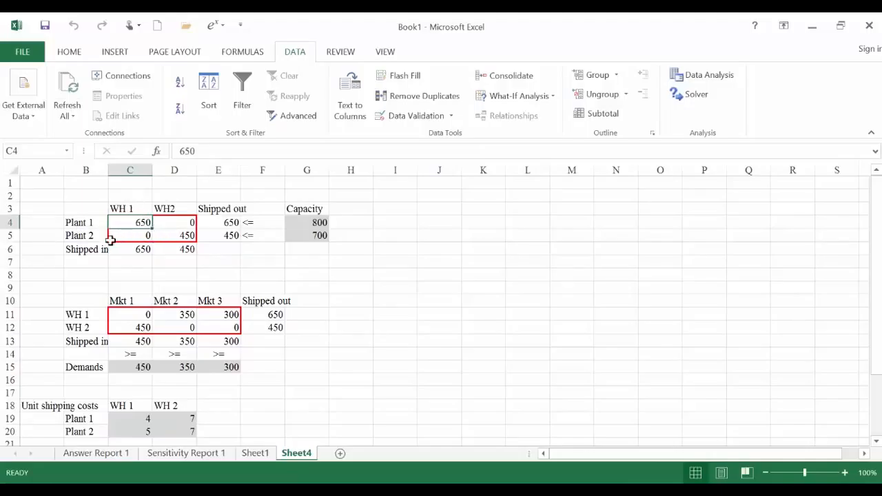
{"action": "left_click", "coordinate": [173, 235]}
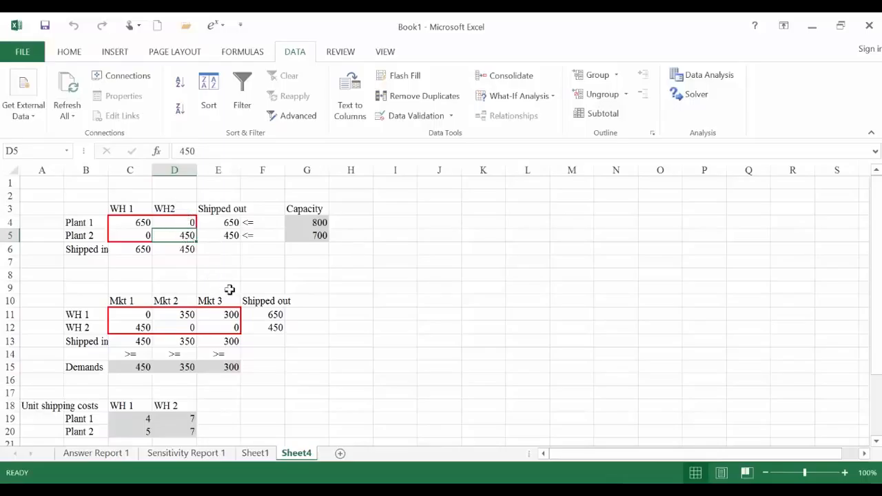
{"action": "left_click", "coordinate": [131, 318]}
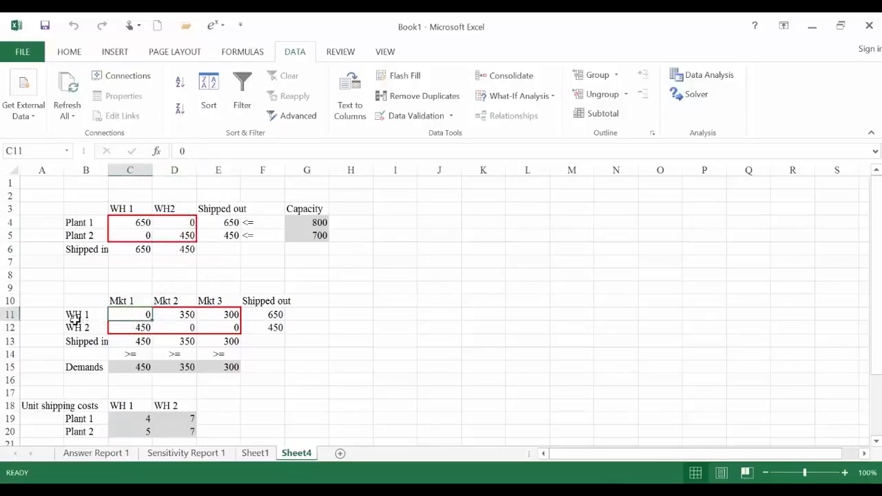
{"action": "left_click", "coordinate": [166, 317]}
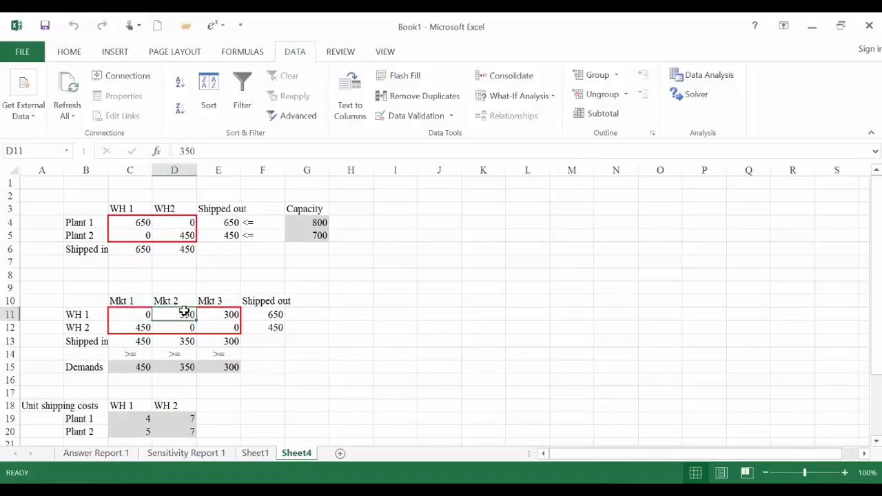
{"action": "left_click", "coordinate": [215, 317]}
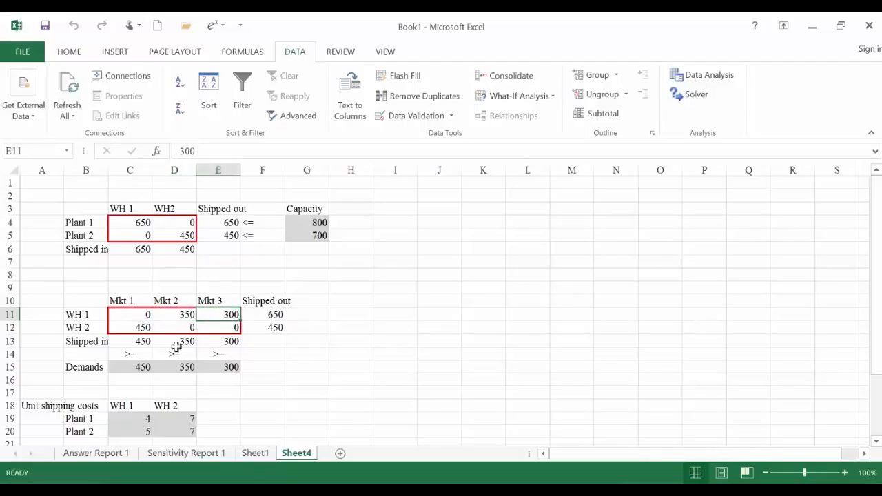
{"action": "left_click", "coordinate": [133, 329]}
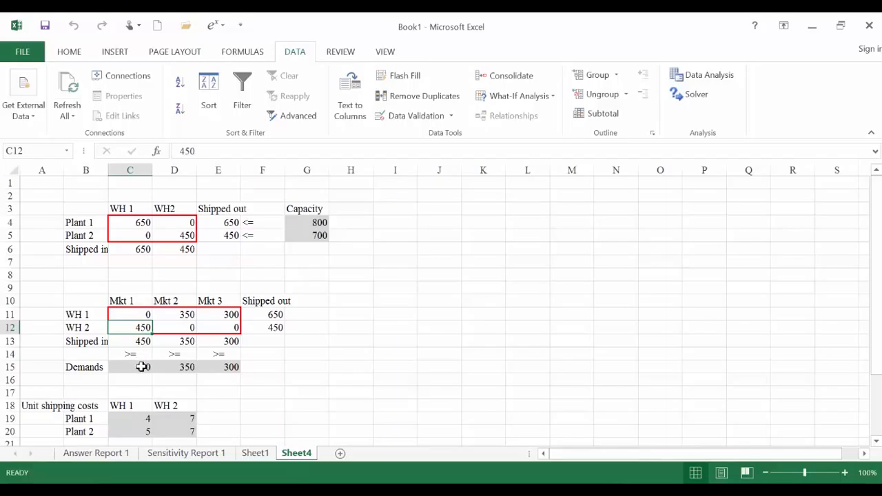
{"action": "scroll", "coordinate": [281, 364], "scroll_direction": "down", "scroll_amount": 4}
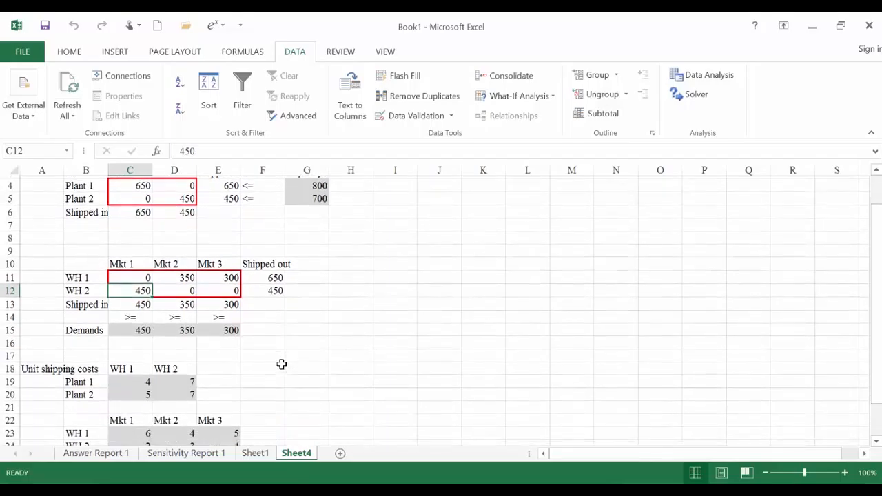
{"action": "left_click", "coordinate": [184, 352]}
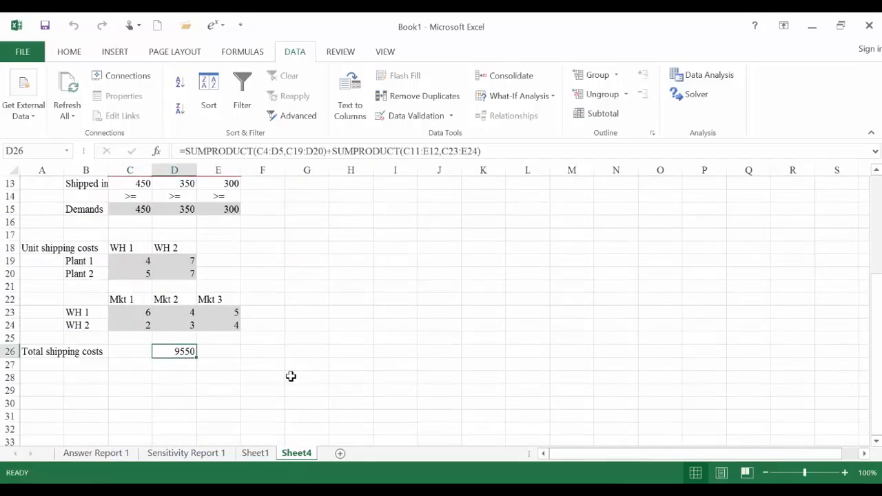